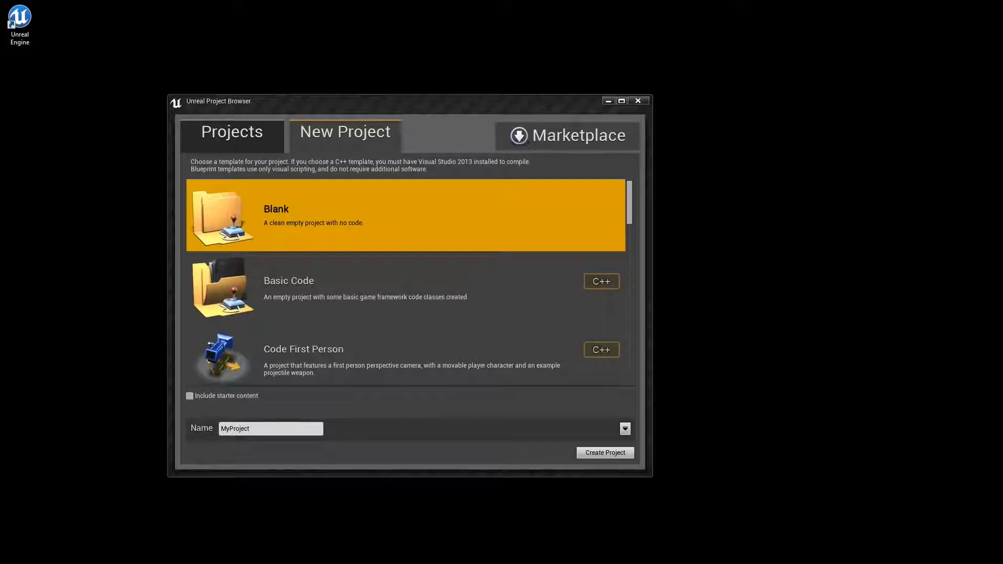
# Create a new blank project named MyPaper2DGame
pyautogui.moveTo(1002, 147); pyautogui.dragTo(481, 131)
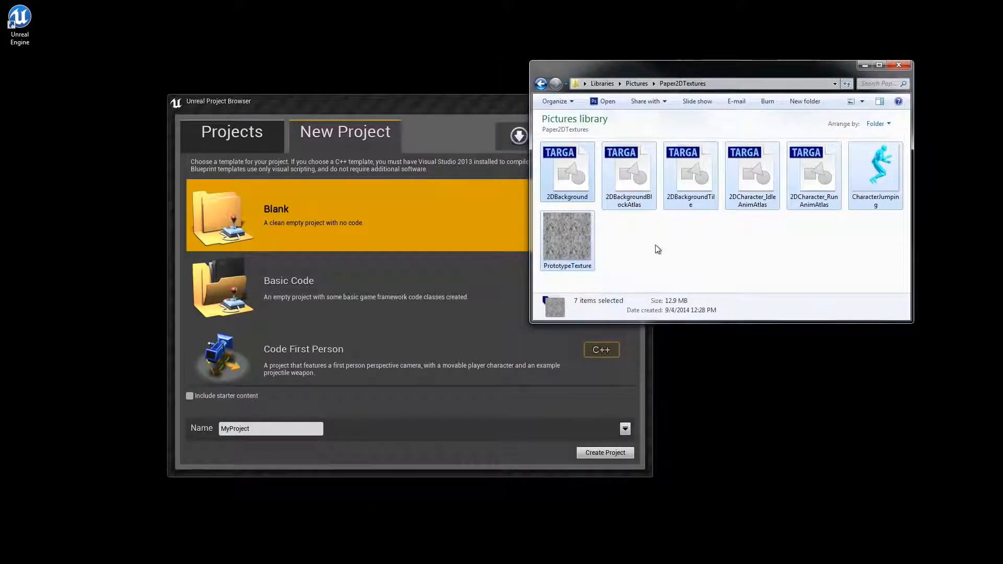
pyautogui.moveTo(647, 76); pyautogui.dragTo(680, 97)
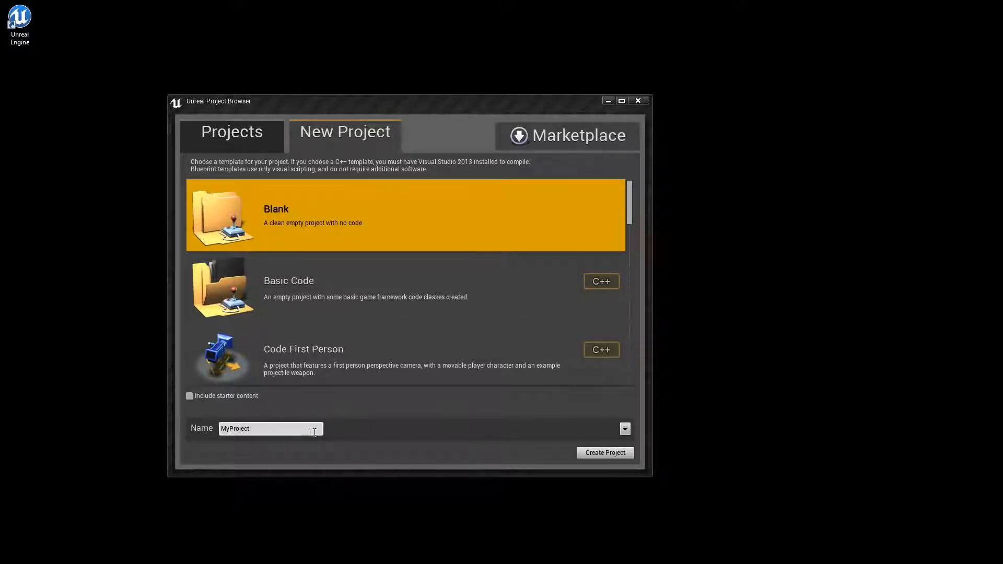
pyautogui.click(271, 429)
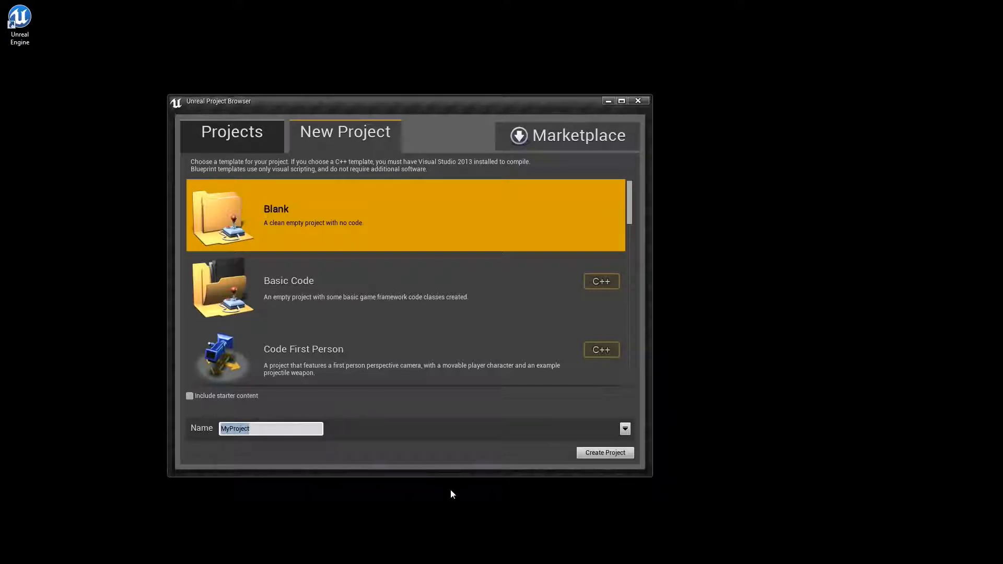
pyautogui.write('MyPaper2DGame')
pyautogui.click(605, 453)
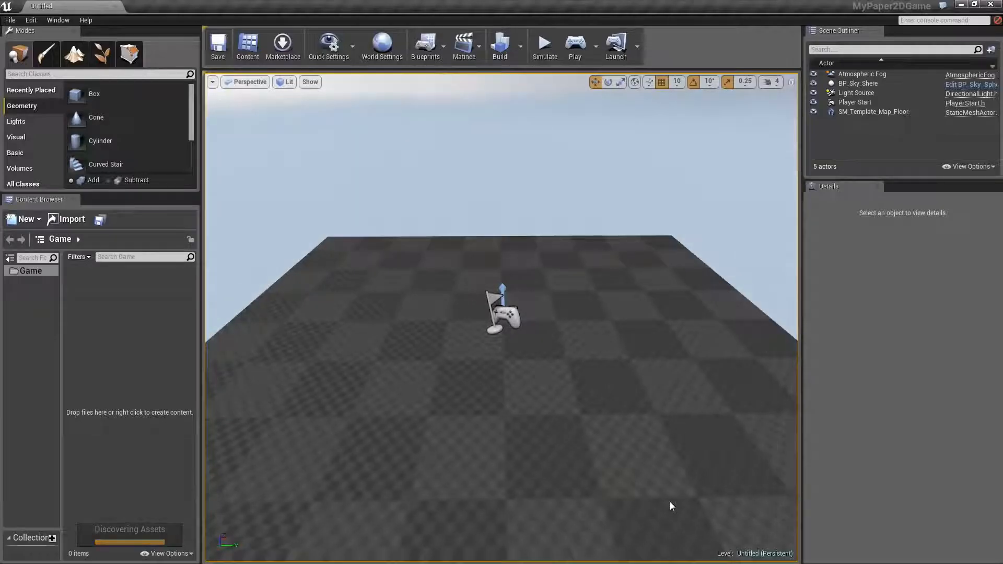
# Create a new empty level
pyautogui.moveTo(616, 267); pyautogui.dragTo(627, 293, button='right')
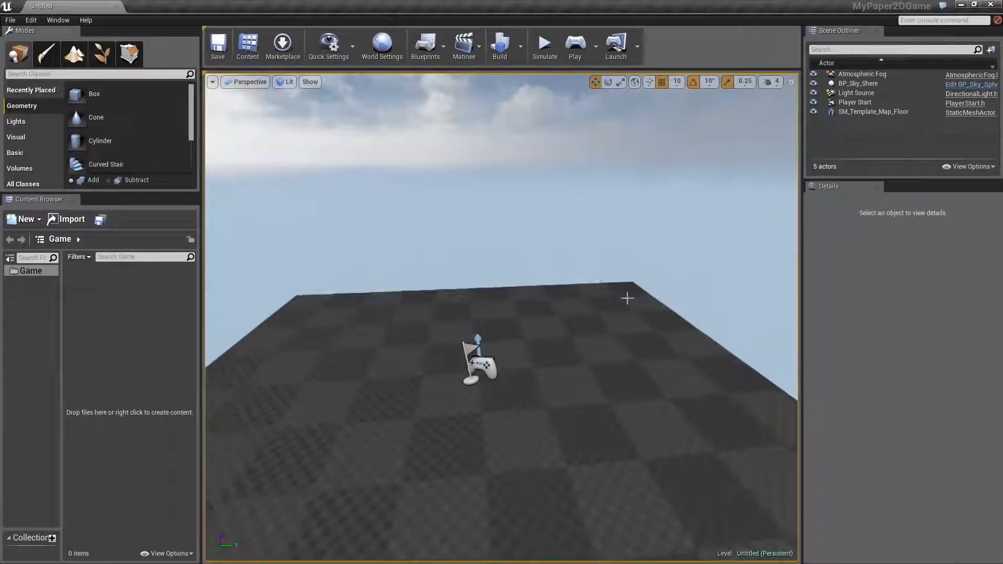
pyautogui.click(10, 21)
pyautogui.click(29, 38)
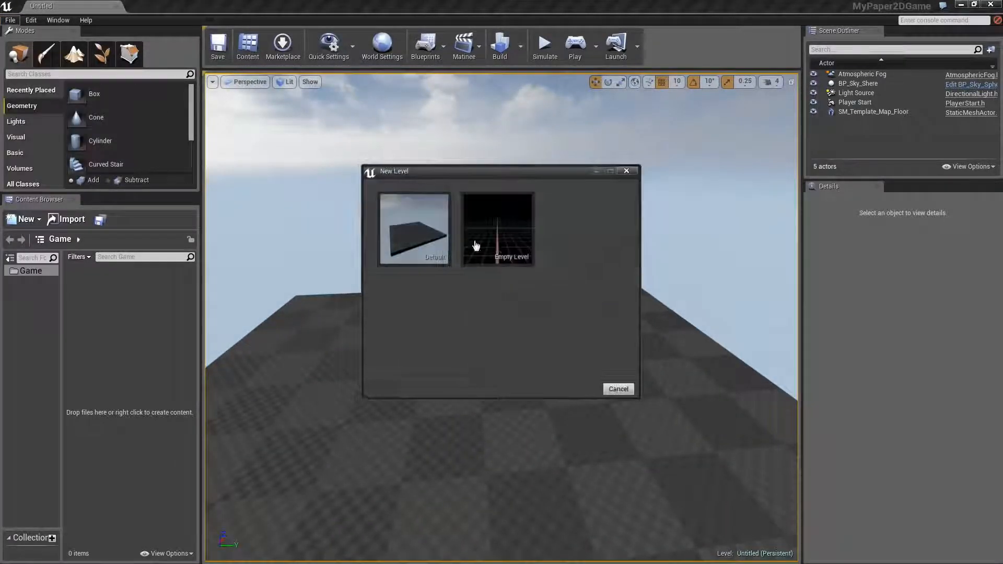
pyautogui.click(476, 246)
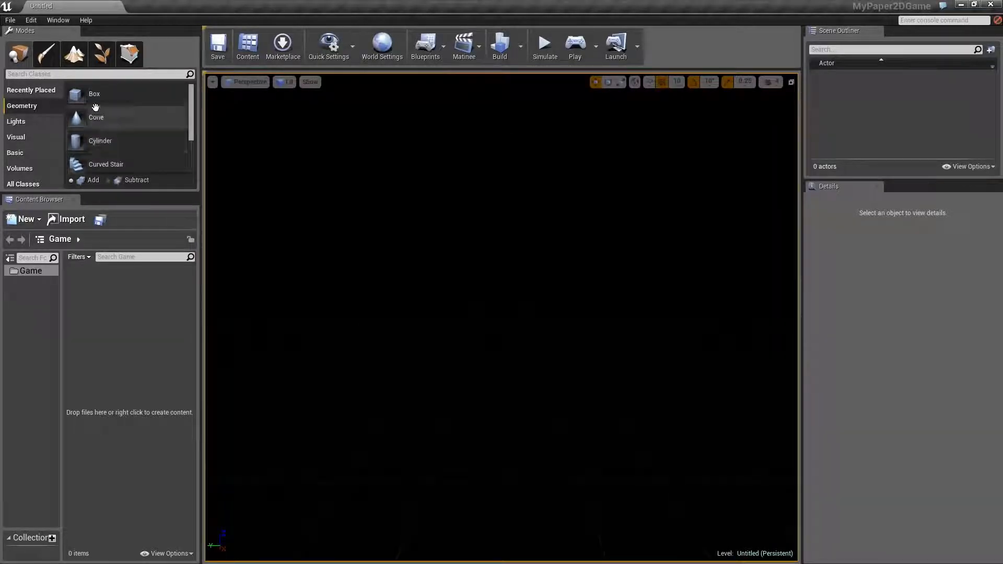
# Save the level as My2DMap in the project's Content folder
pyautogui.click(11, 20)
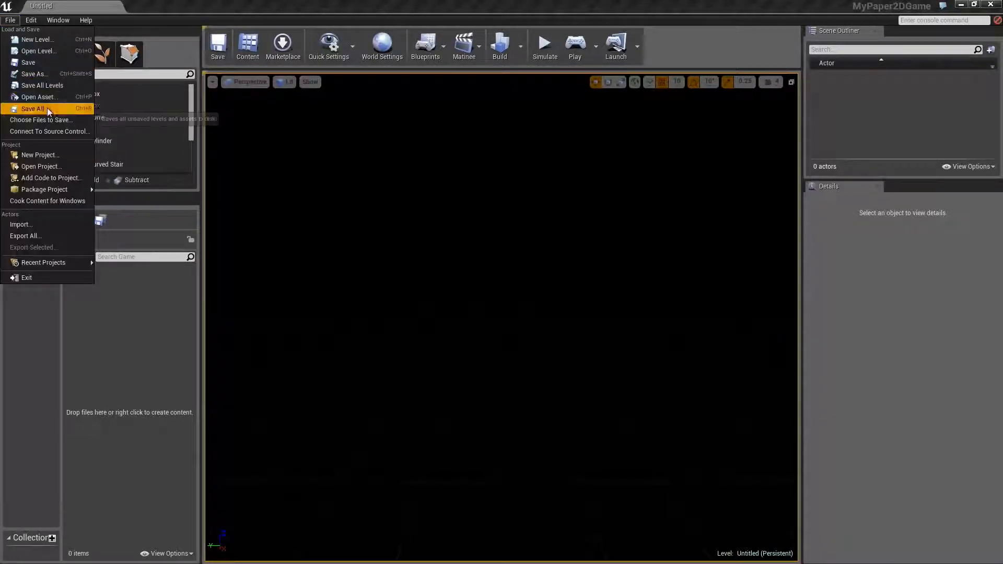
pyautogui.click(33, 108)
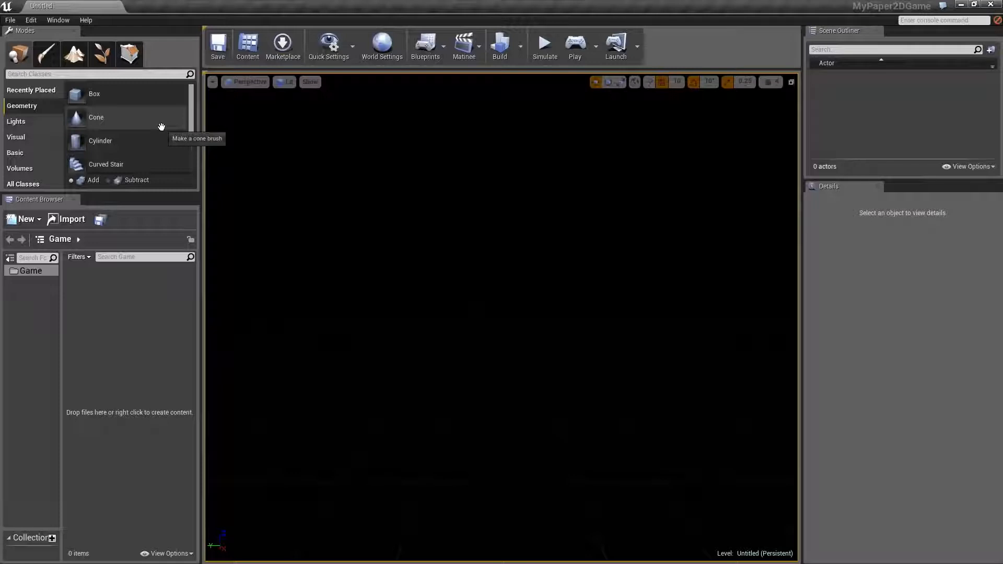
pyautogui.click(11, 20)
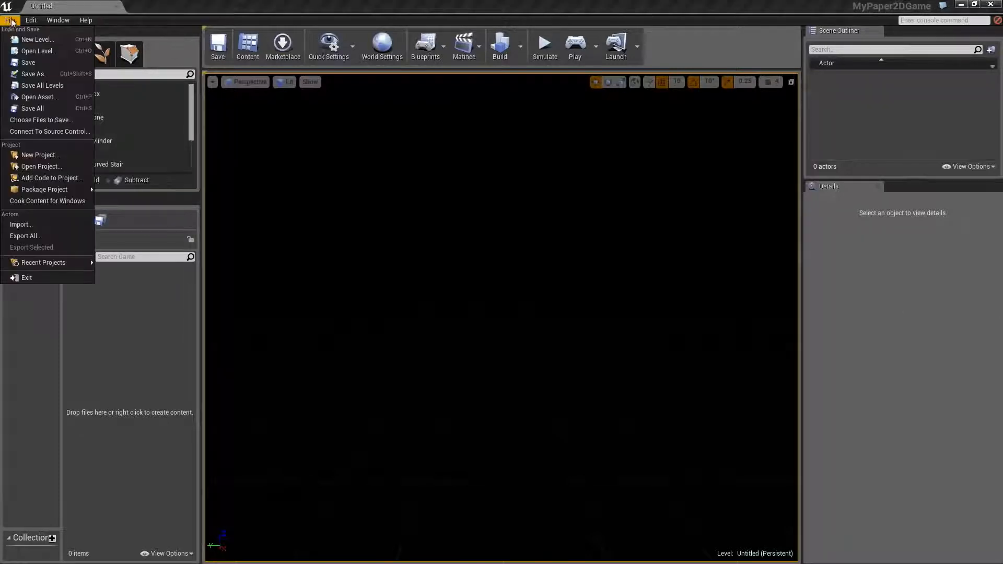
pyautogui.click(32, 74)
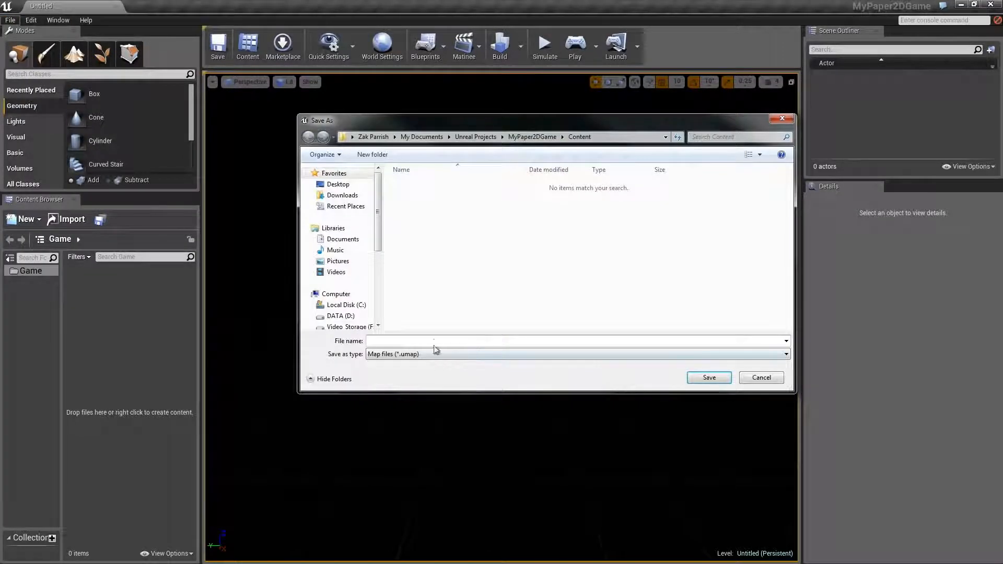
pyautogui.write('My2DMap')
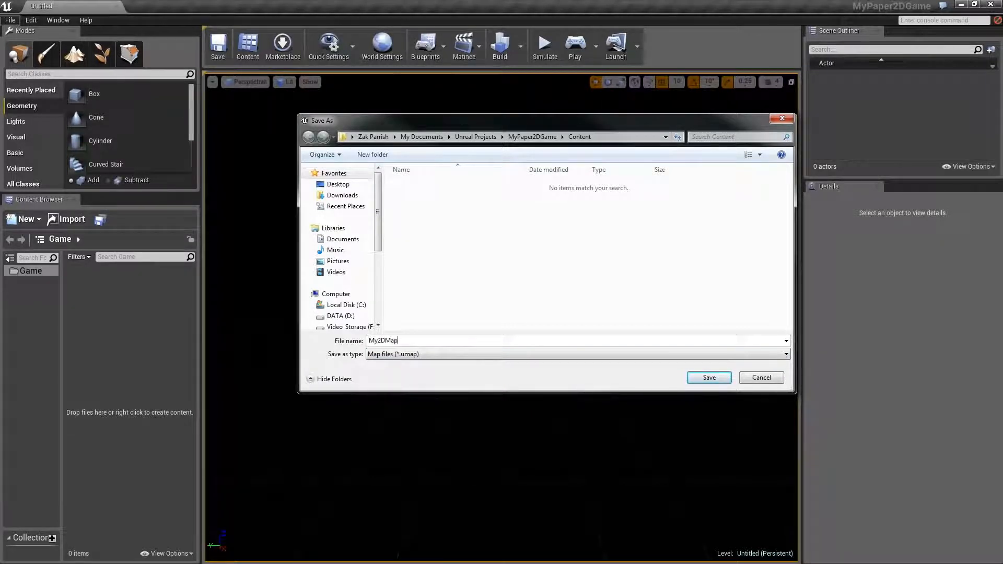
pyautogui.click(709, 378)
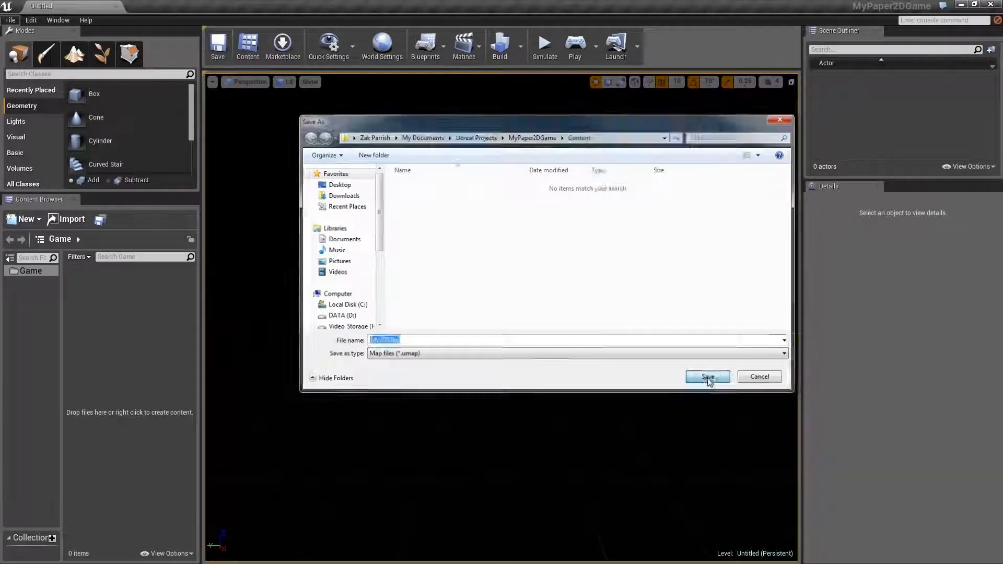
# Create a new folder named Textures in the Game content folder
pyautogui.click(39, 271)
pyautogui.click(32, 224)
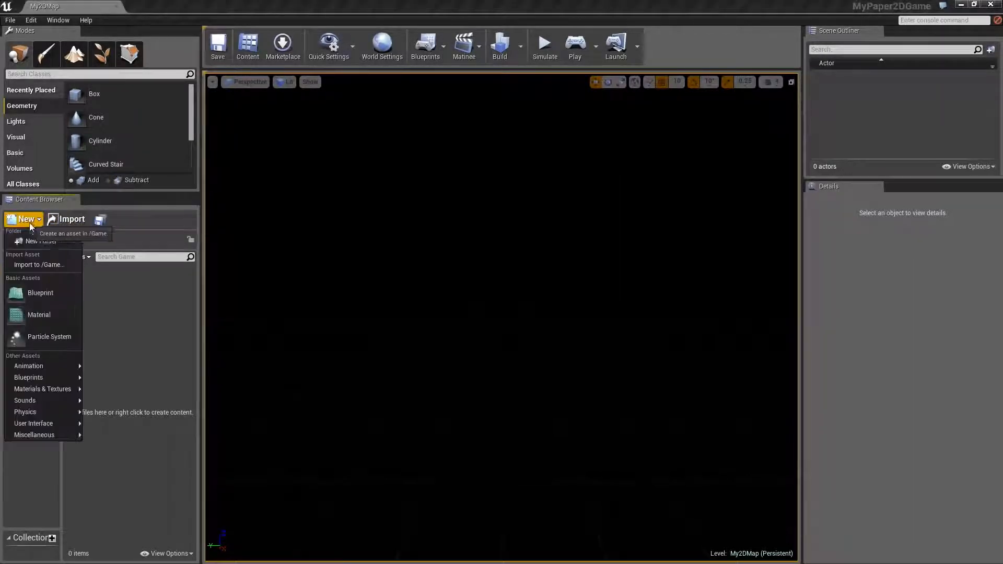
pyautogui.click(43, 242)
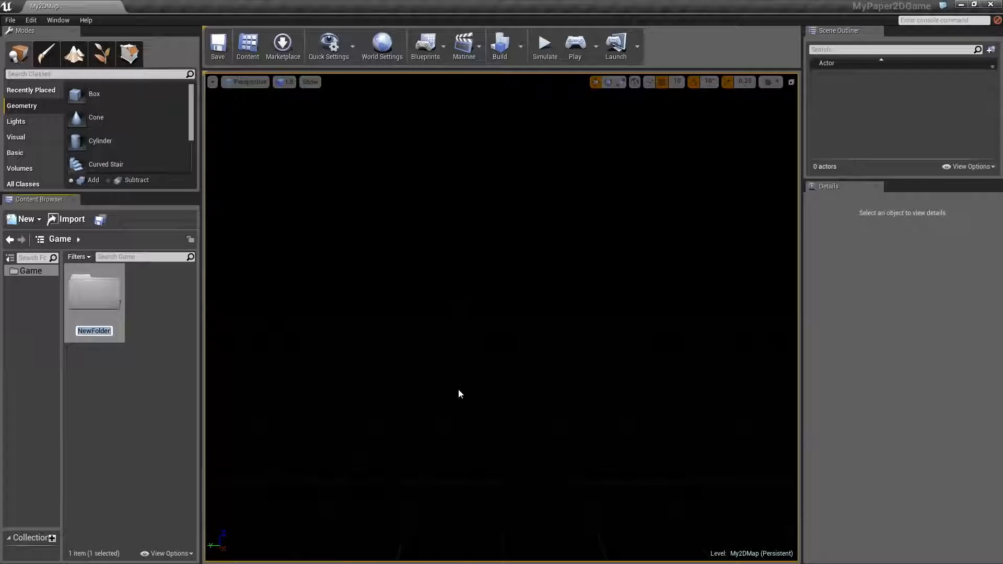
pyautogui.write('Textures')
pyautogui.press('Return')
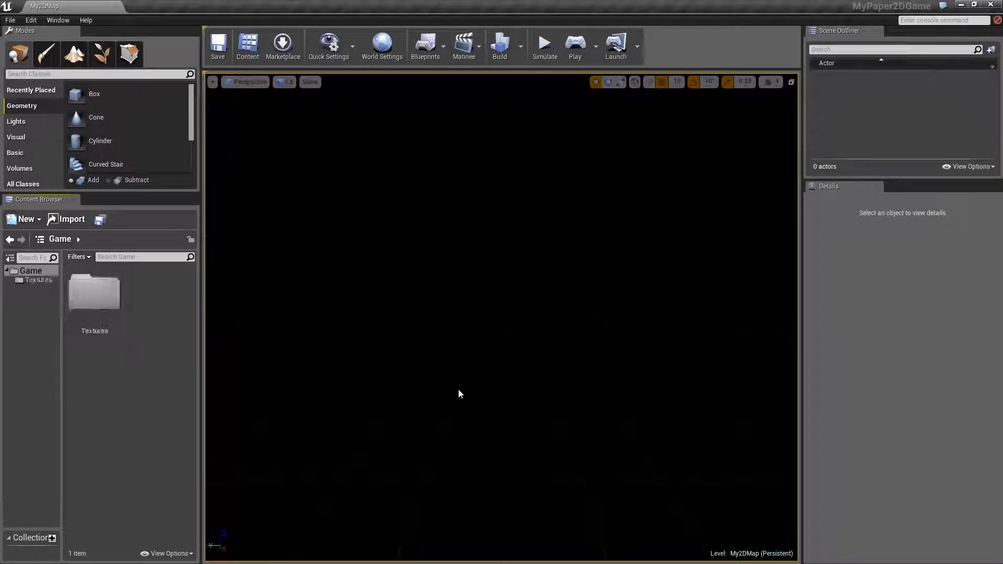
# Import all seven images from the Paper2DTextures folder into the Textures folder and save all assets
pyautogui.doubleClick(101, 284)
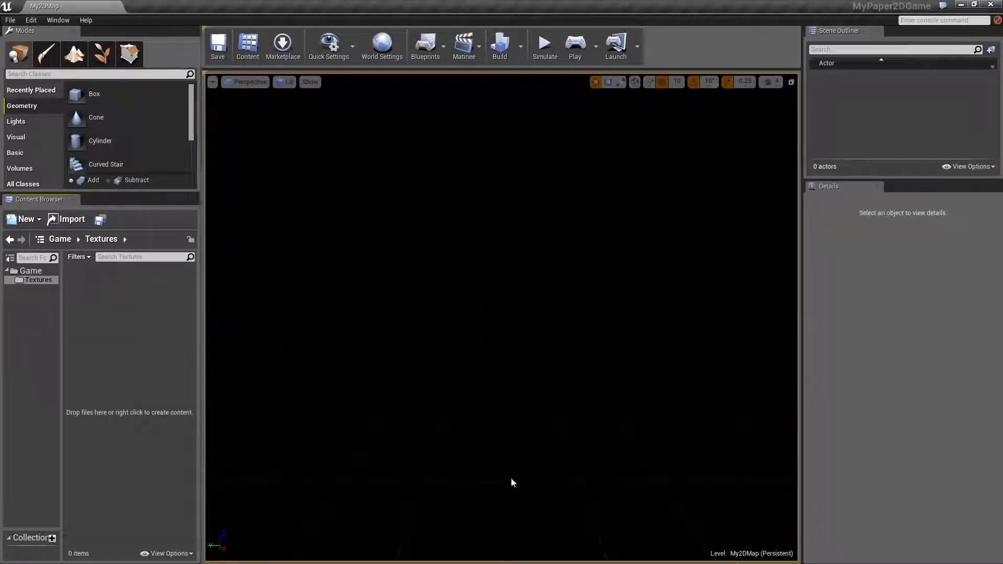
pyautogui.moveTo(1002, 156); pyautogui.dragTo(570, 134)
pyautogui.click(493, 308)
pyautogui.keyDown('shift'); pyautogui.click(502, 239); pyautogui.keyUp('shift')
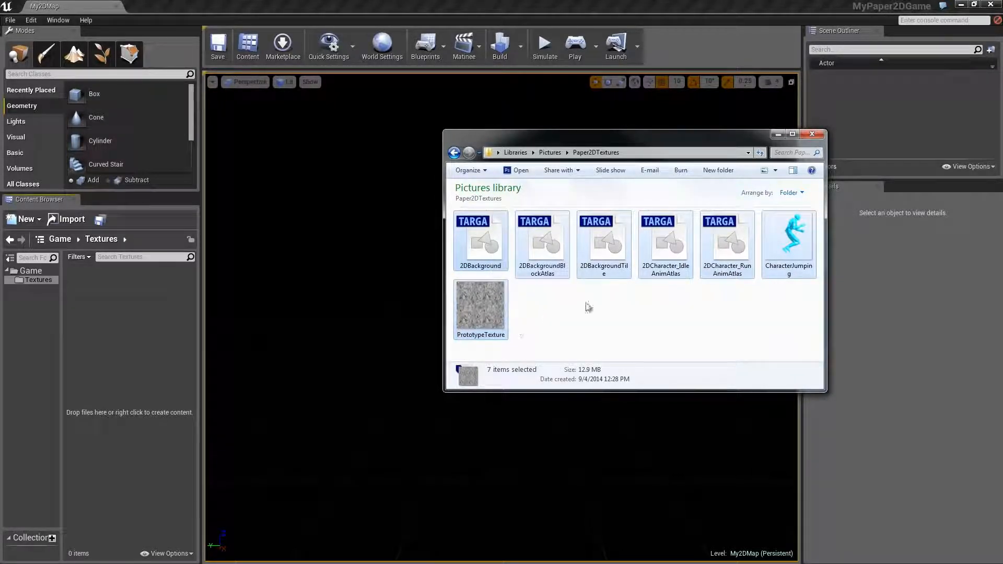
pyautogui.moveTo(485, 243); pyautogui.dragTo(132, 308)
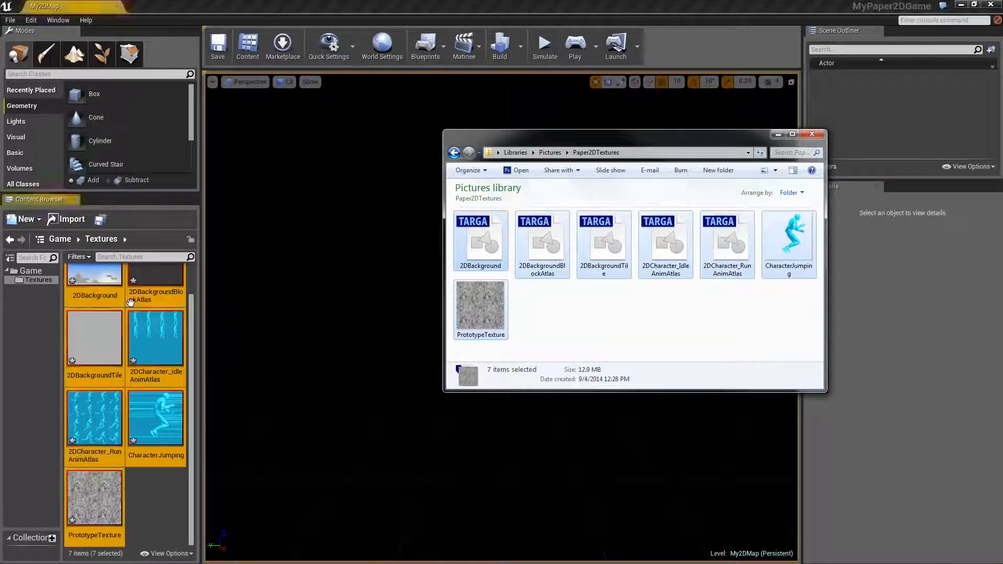
pyautogui.click(531, 128)
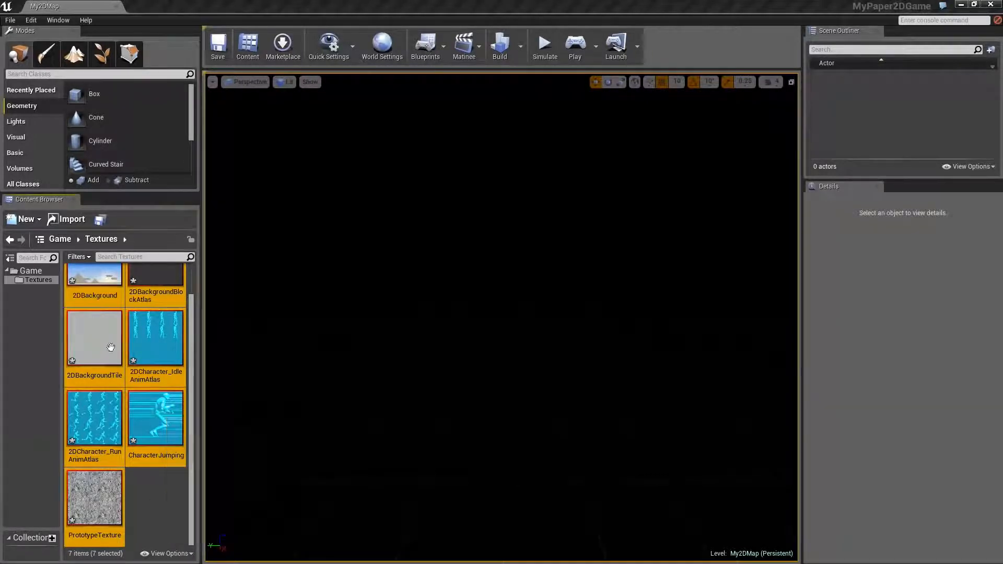
pyautogui.click(10, 19)
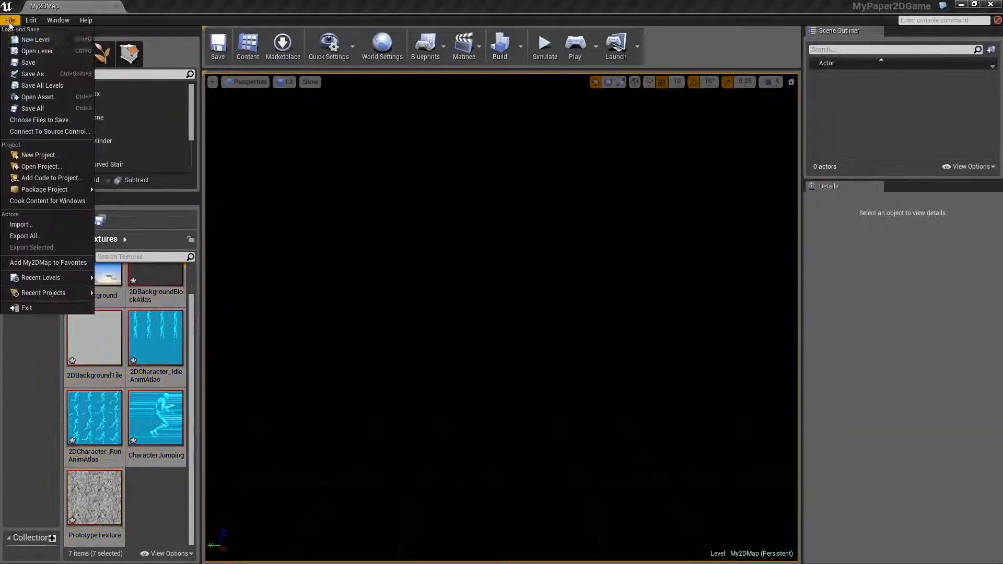
pyautogui.click(32, 103)
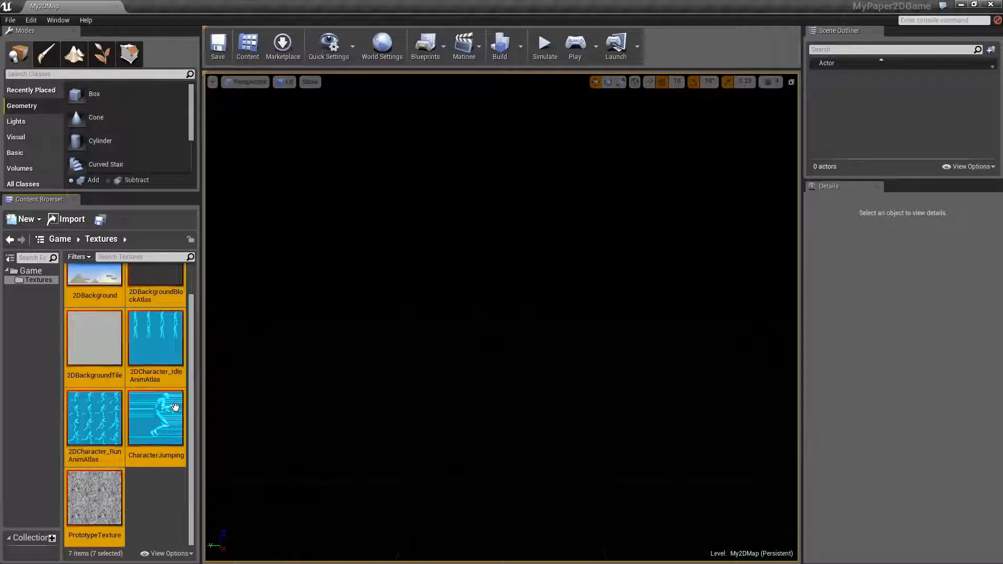
# Create a new folder named Materials in the Game content folder
pyautogui.click(30, 270)
pyautogui.click(25, 219)
pyautogui.click(37, 253)
pyautogui.write('Materials')
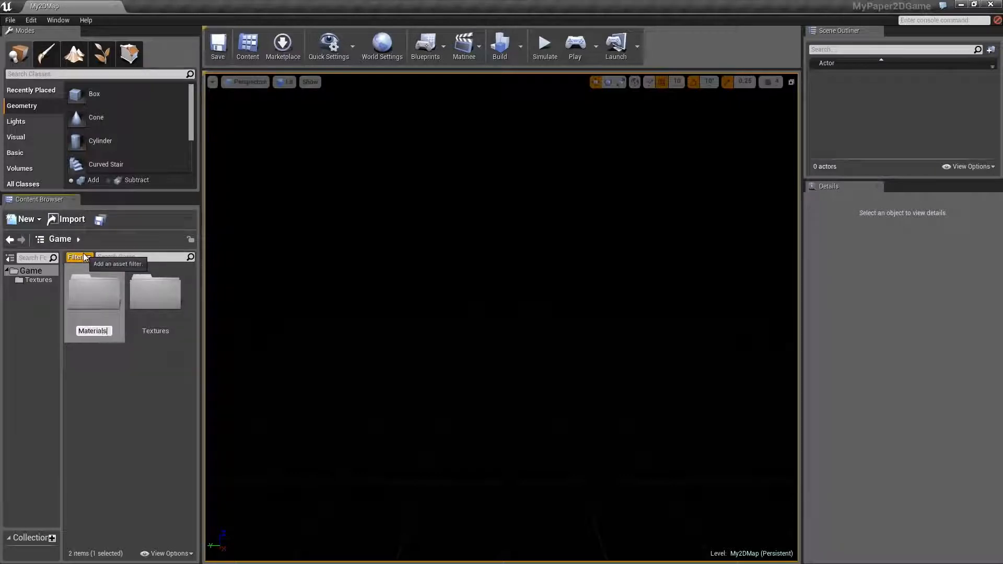
pyautogui.press('Return')
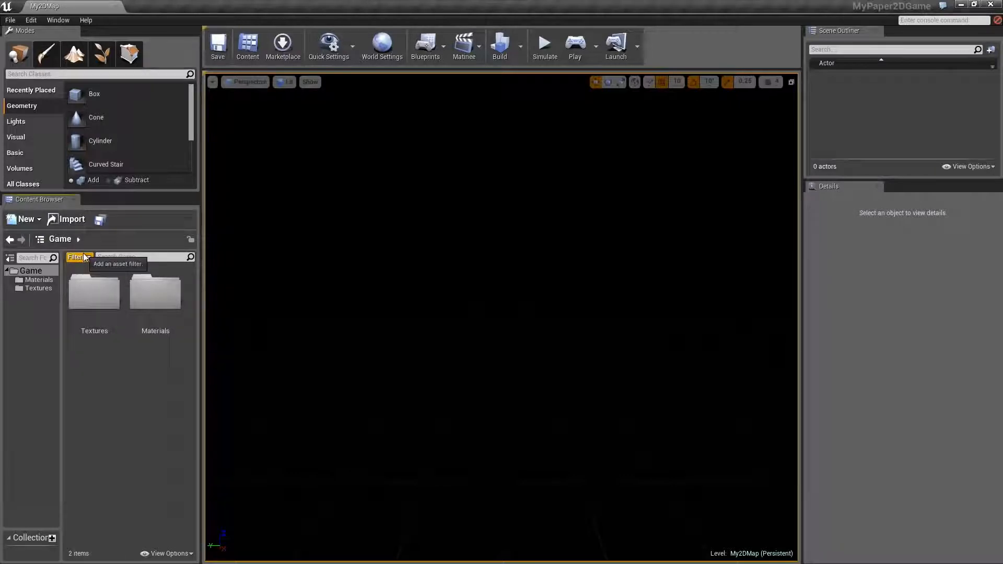
# Create a new material named LevelPrototype inside the Materials folder
pyautogui.doubleClick(162, 301)
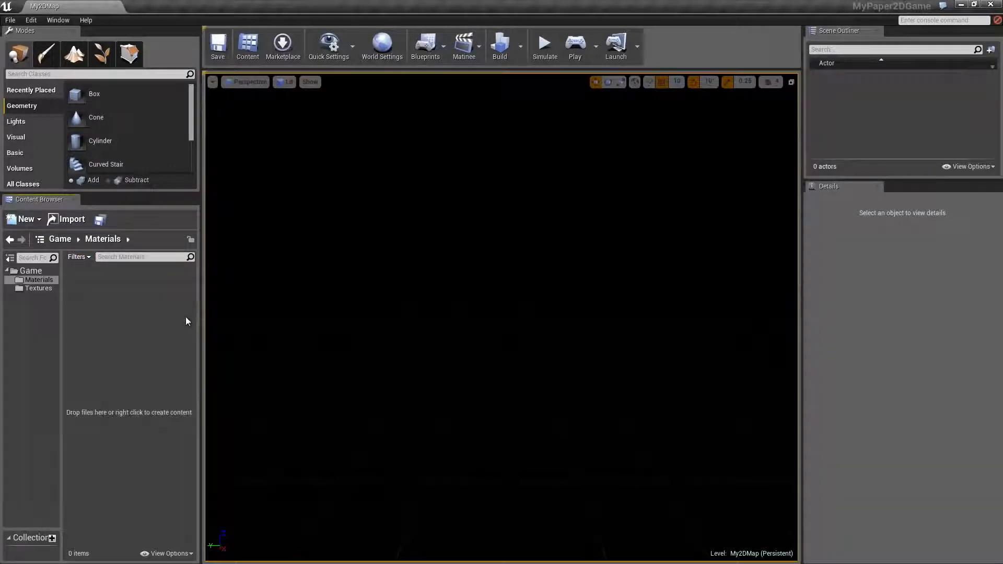
pyautogui.rightClick(115, 312)
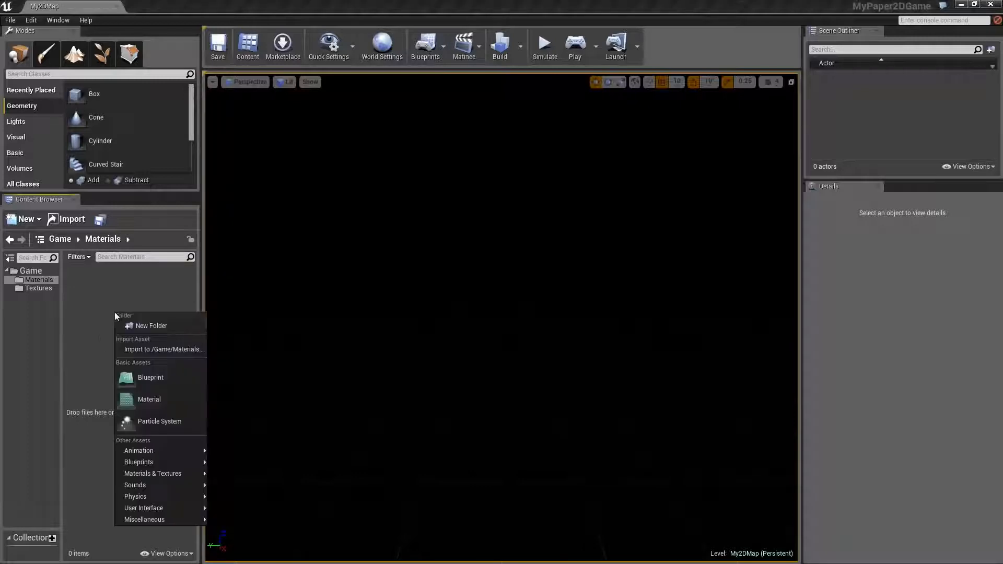
pyautogui.click(150, 399)
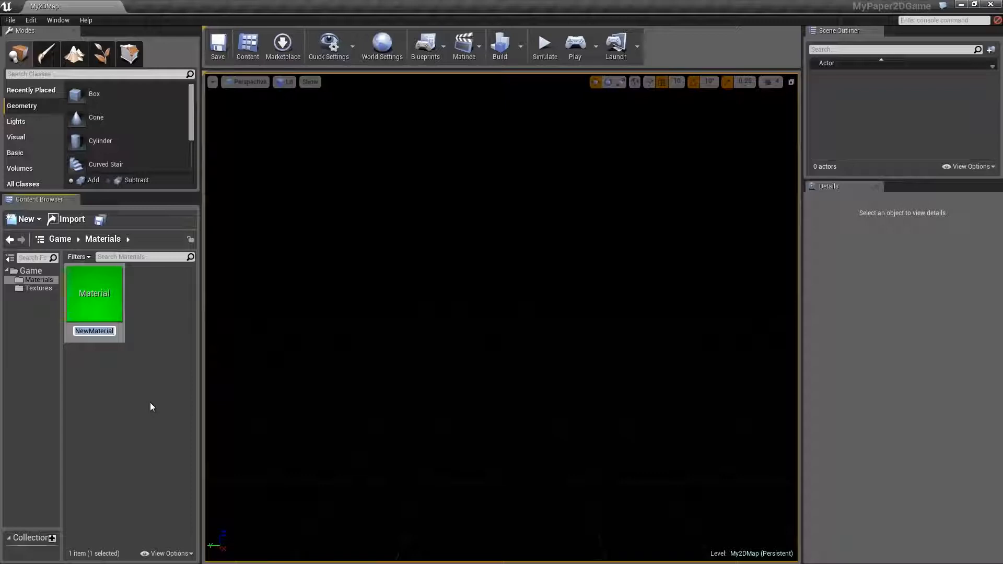
pyautogui.write('LevelPrototype')
pyautogui.press('Return')
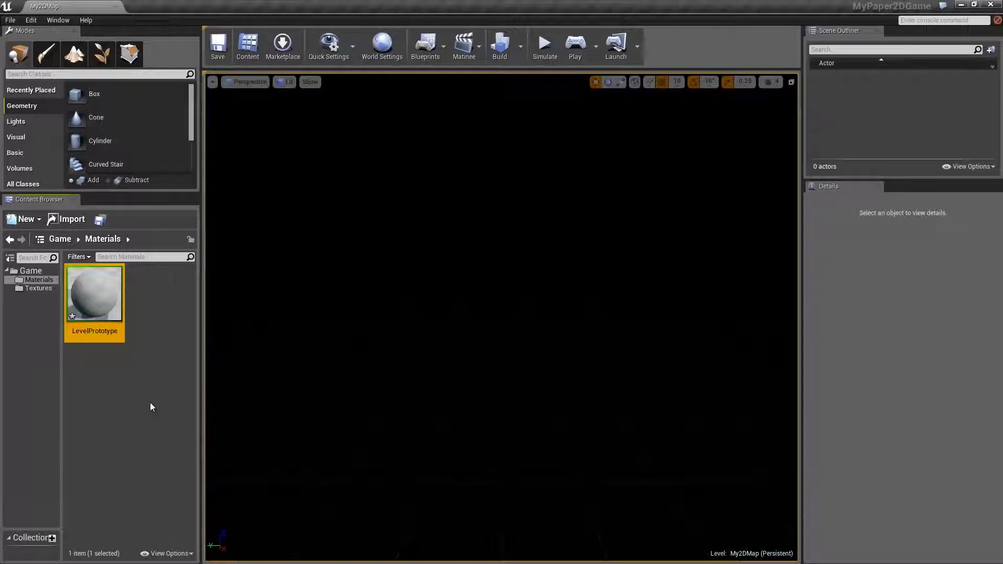
# Open the LevelPrototype material in the Material Editor, closing the welcome tutorial and maximizing the editor window
pyautogui.moveTo(109, 315)
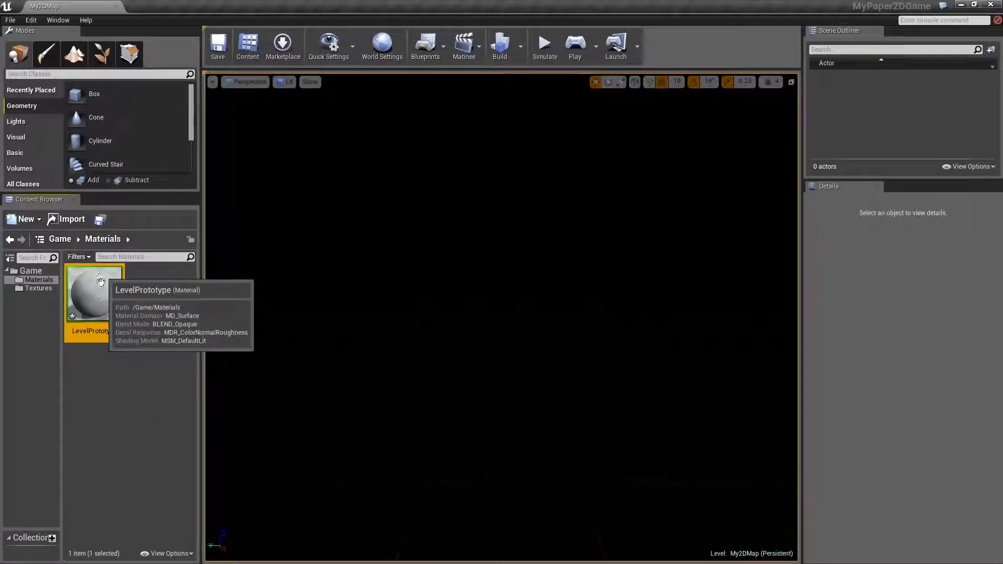
pyautogui.doubleClick(109, 302)
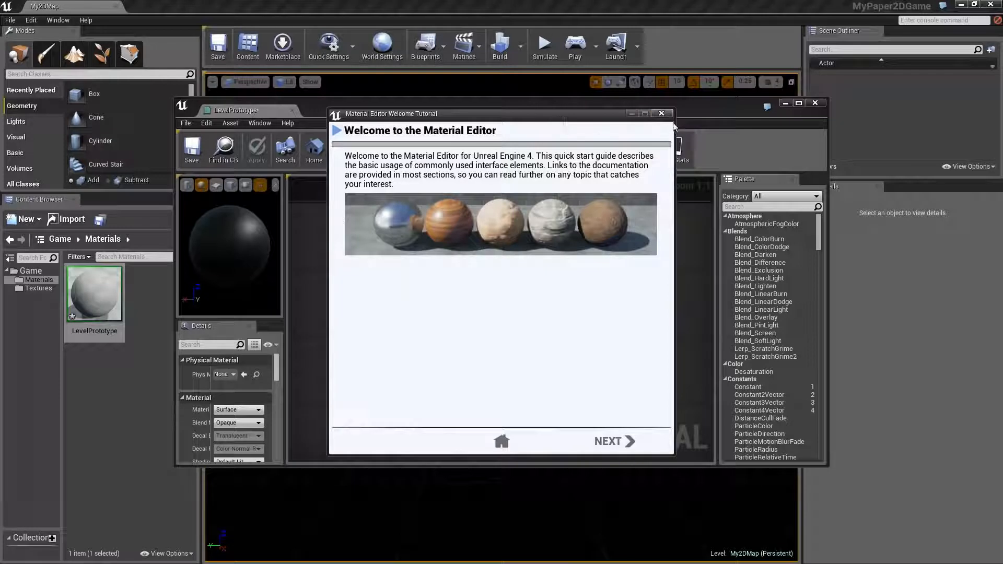
pyautogui.click(662, 114)
pyautogui.moveTo(634, 112); pyautogui.dragTo(626, 80)
pyautogui.doubleClick(626, 81)
# Set the material's Shading Model to Unlit
pyautogui.moveTo(470, 336); pyautogui.dragTo(720, 417, button='right')
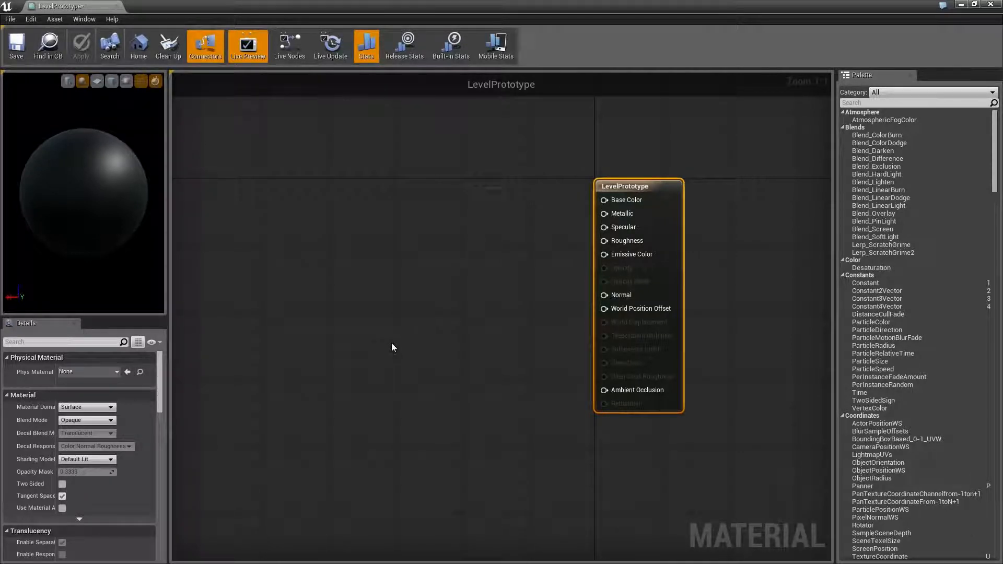
pyautogui.click(103, 459)
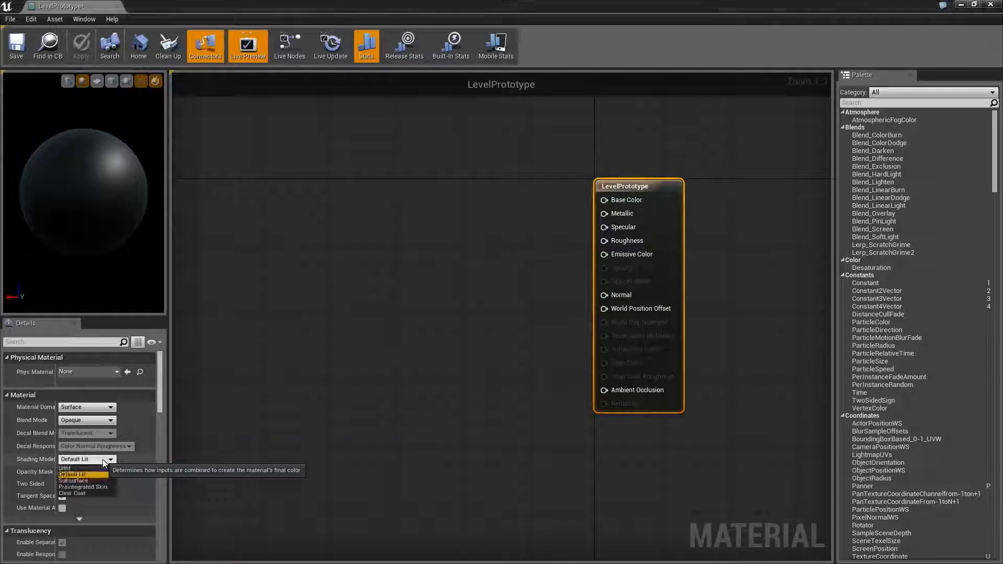
pyautogui.click(64, 468)
# Add an Absolute World Position node to the material graph
pyautogui.moveTo(446, 301); pyautogui.dragTo(498, 311, button='right')
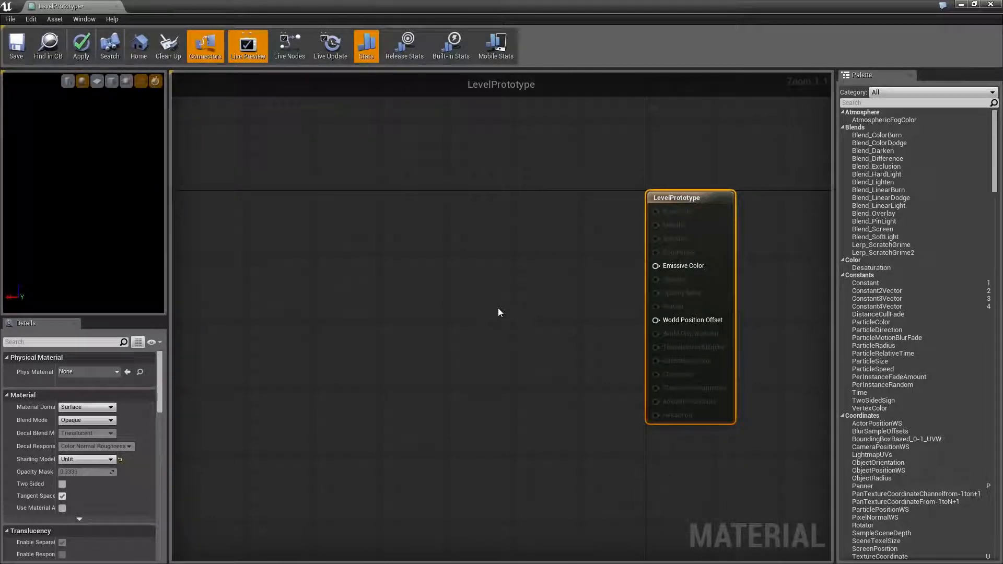
pyautogui.rightClick(270, 258)
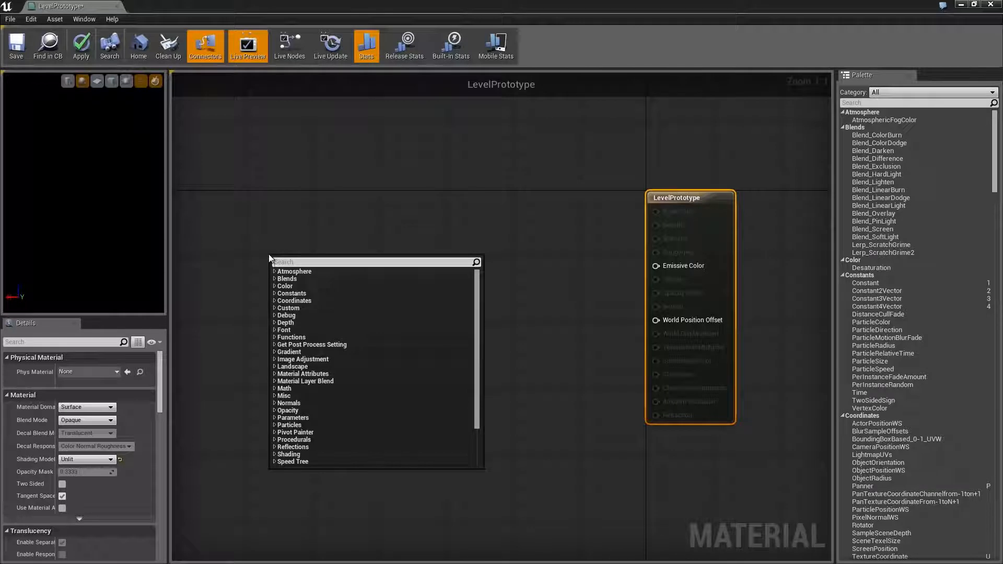
pyautogui.write('world posi')
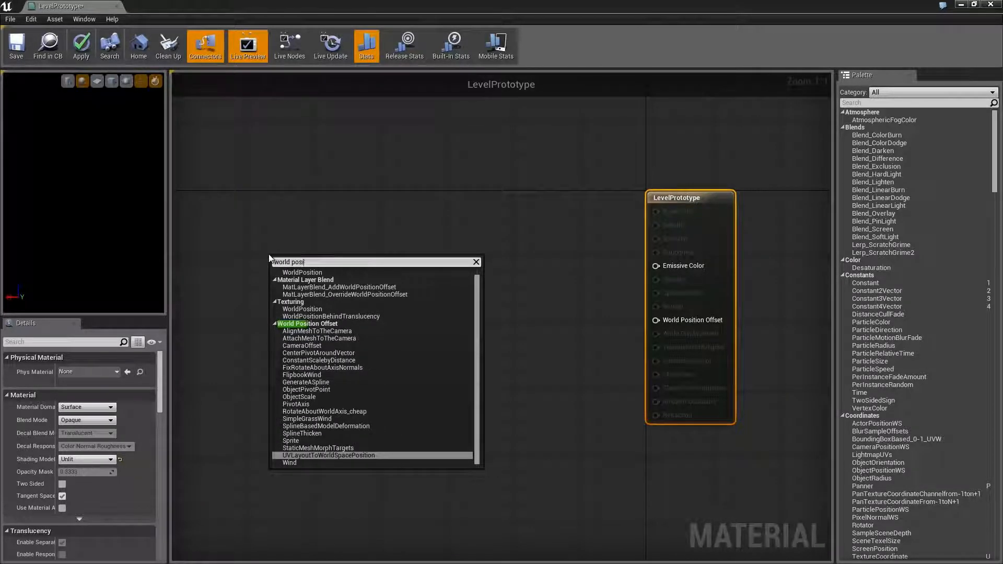
pyautogui.write('tion')
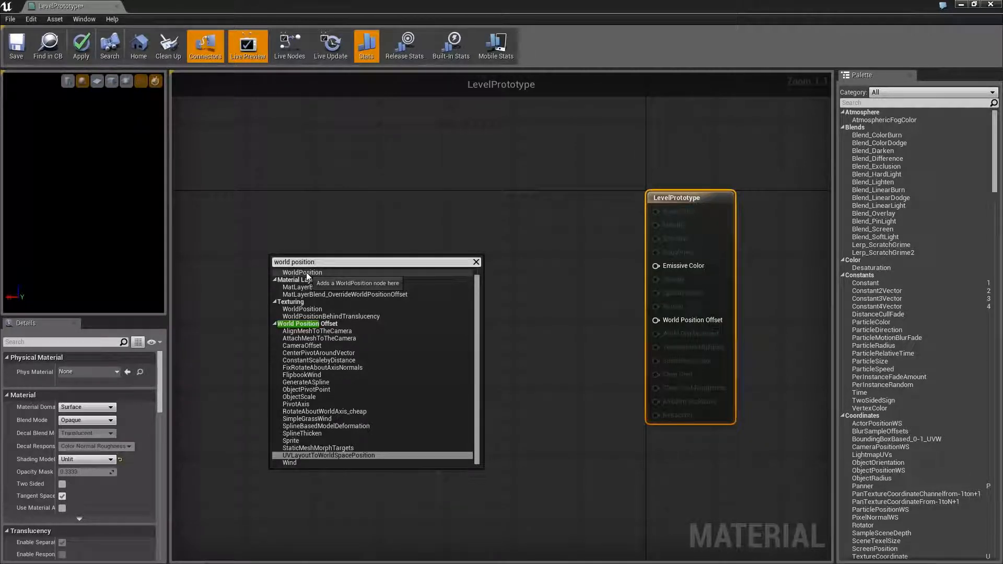
pyautogui.click(291, 274)
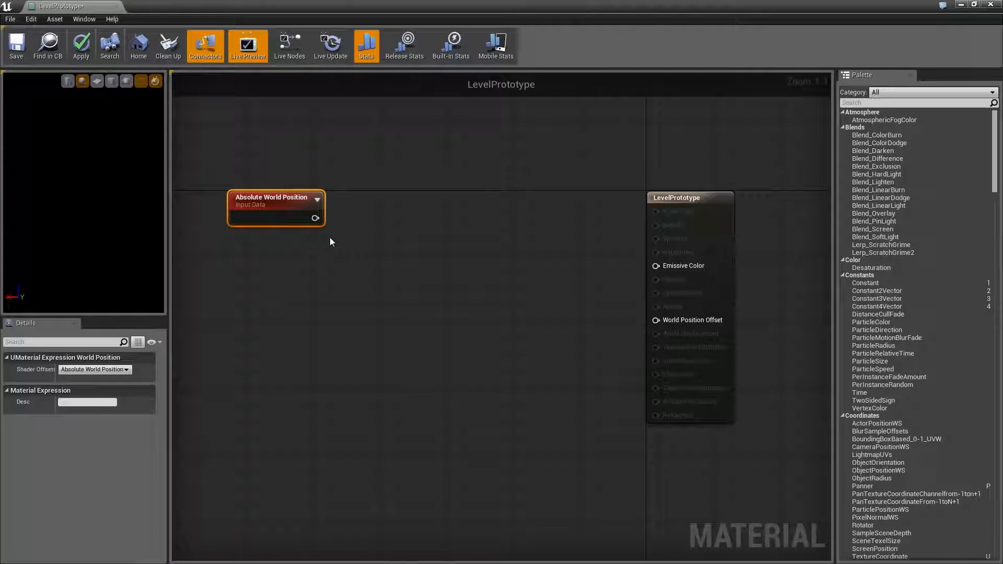
# Add a ComponentMask node fed by the world position and set it to mask the R and B channels
pyautogui.moveTo(315, 218); pyautogui.dragTo(362, 228)
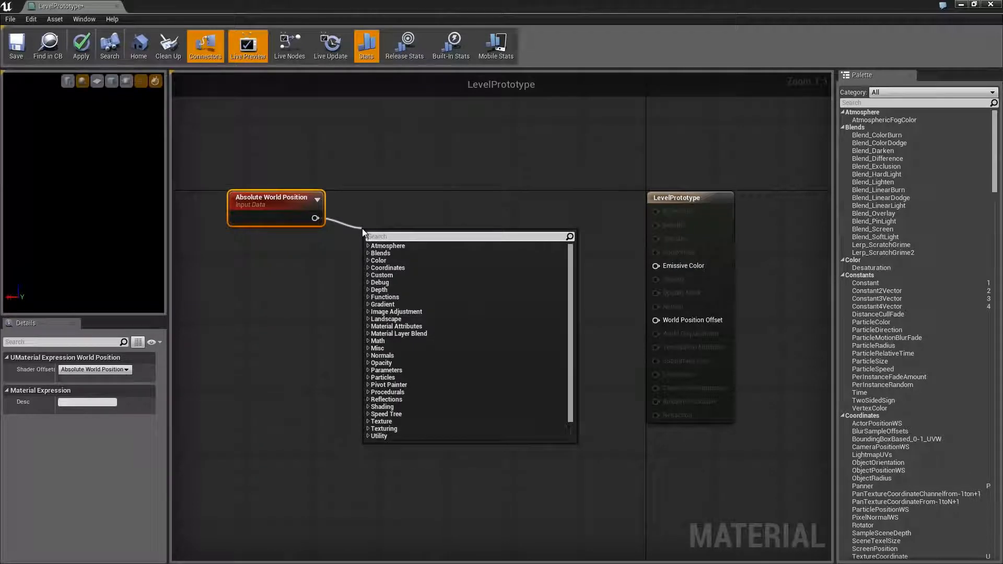
pyautogui.write('mask')
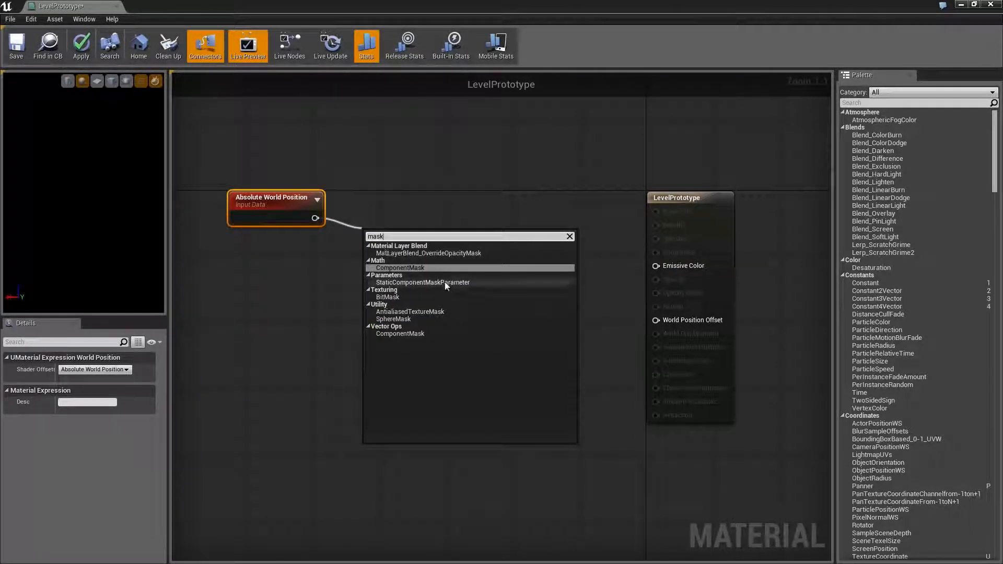
pyautogui.click(419, 267)
pyautogui.moveTo(394, 237); pyautogui.dragTo(369, 203)
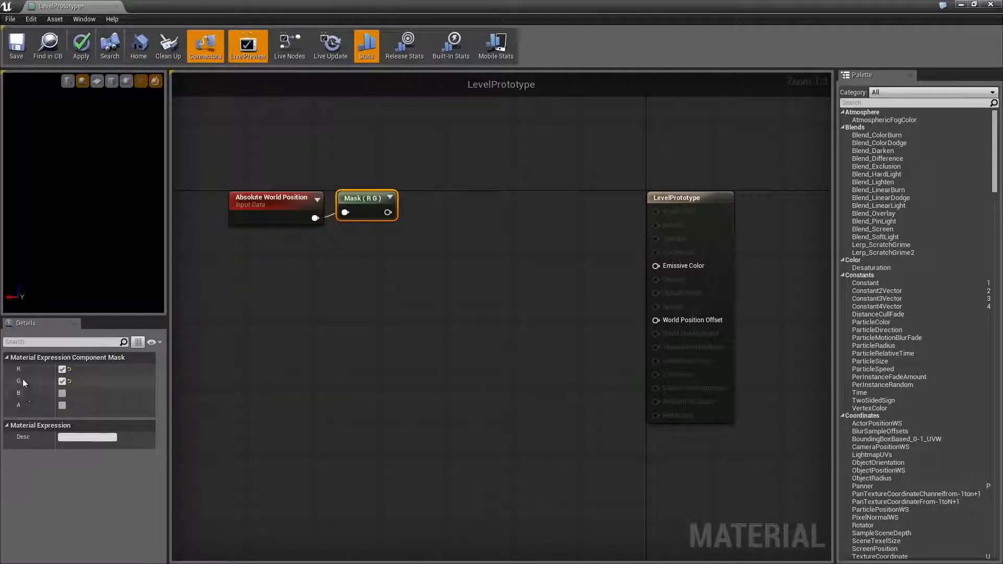
pyautogui.click(62, 394)
pyautogui.click(62, 382)
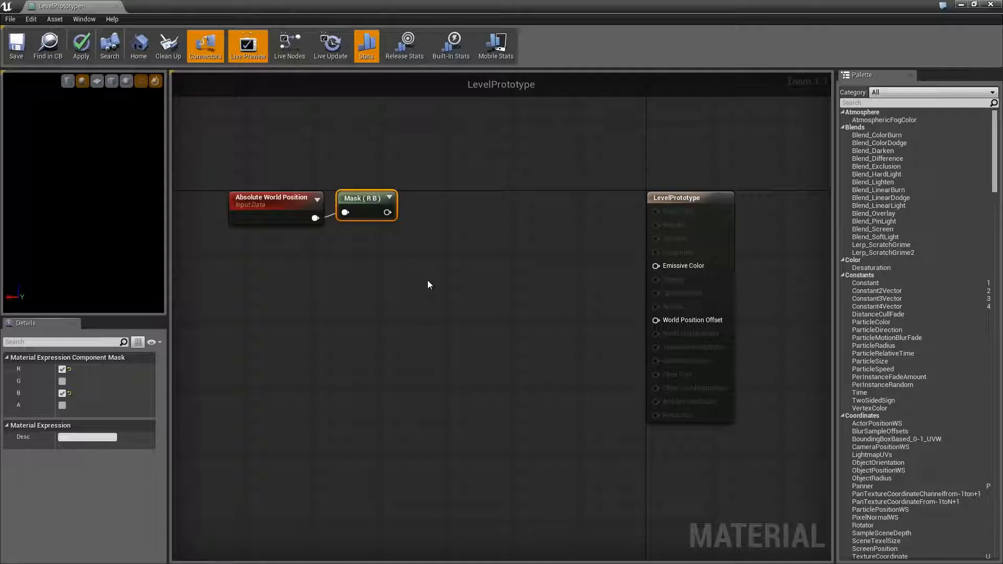
# Add a constant node and convert it to a scalar parameter named Repeats per Meter
pyautogui.moveTo(428, 285); pyautogui.dragTo(494, 280, button='right')
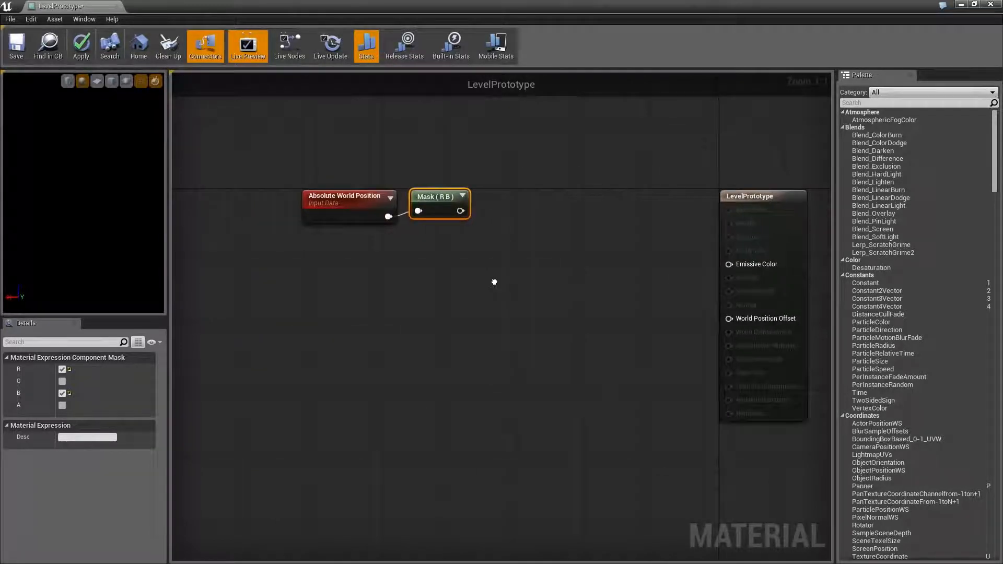
pyautogui.rightClick(353, 288)
pyautogui.click(400, 283)
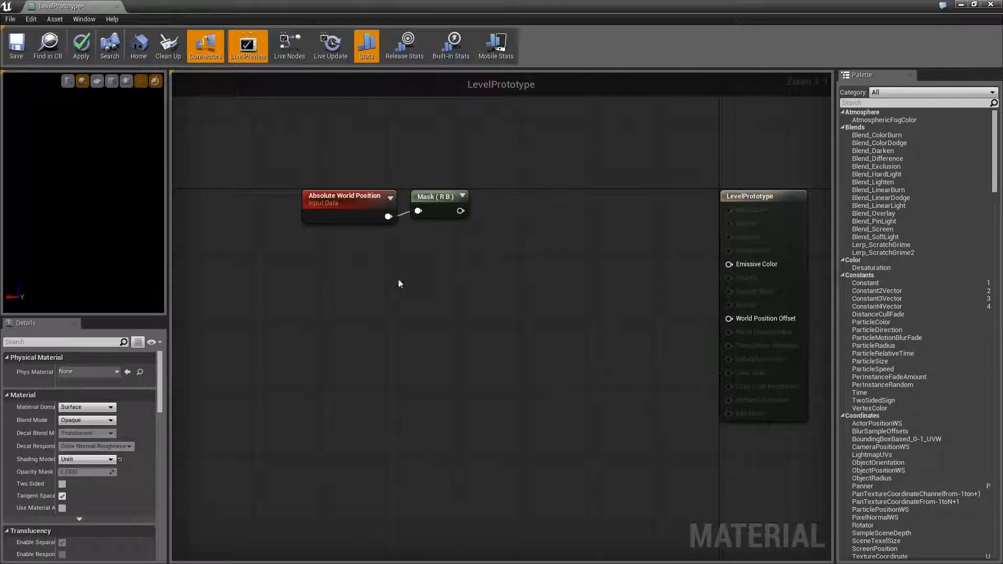
pyautogui.click(355, 284)
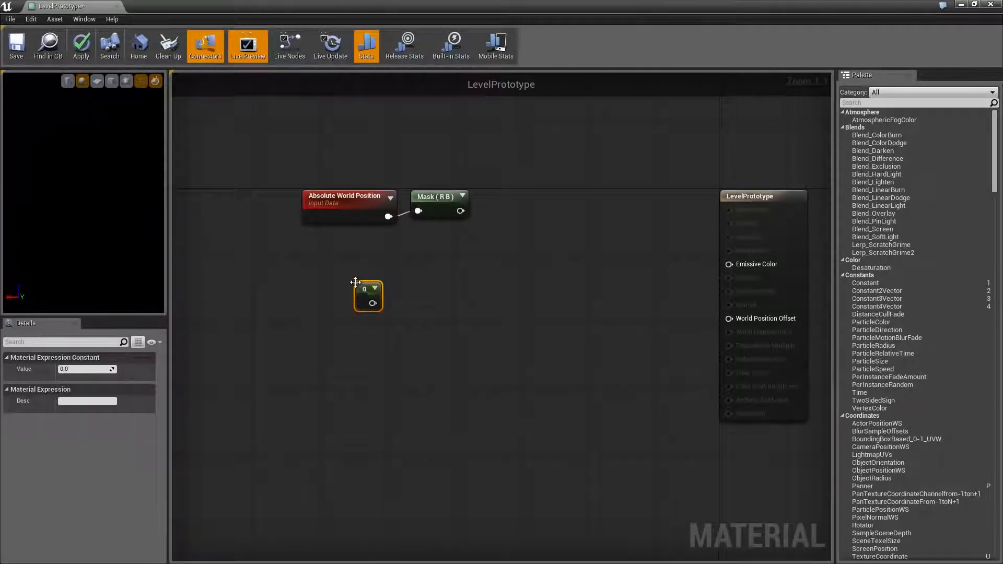
pyautogui.rightClick(363, 292)
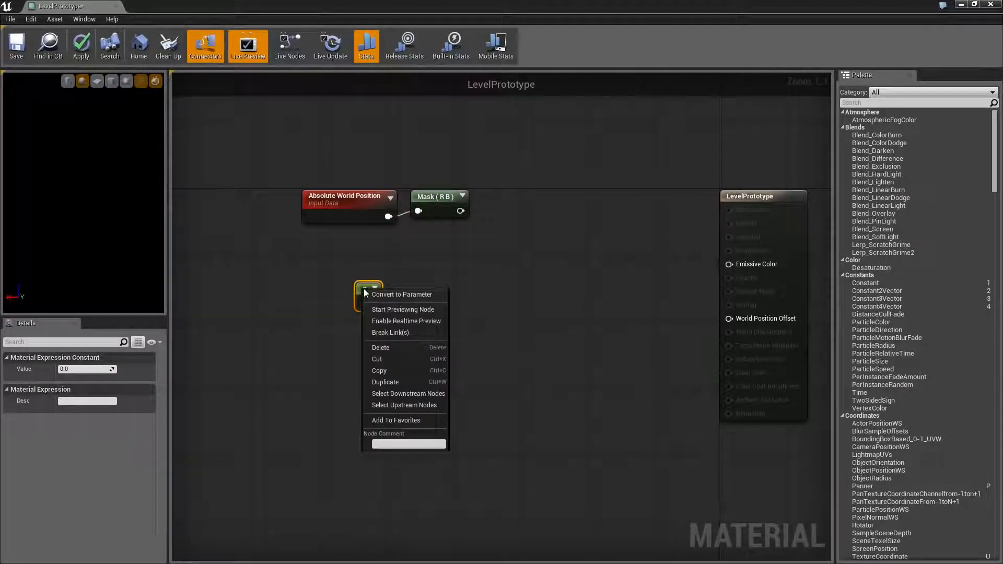
pyautogui.click(389, 294)
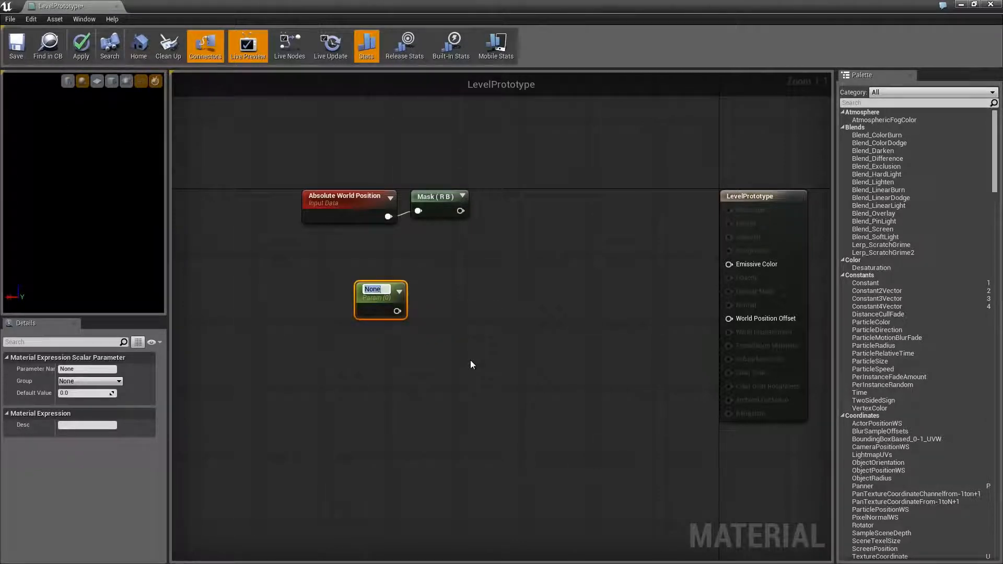
pyautogui.write('Repeats per Meter')
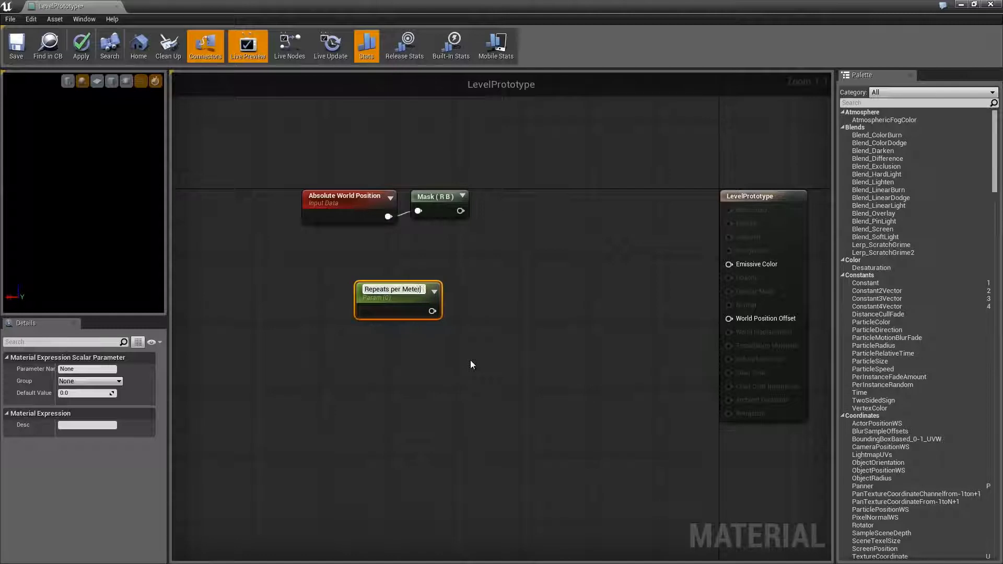
pyautogui.press('Return')
# Add a Divide node and connect Repeats per Meter to its A input
pyautogui.moveTo(389, 294); pyautogui.dragTo(319, 302)
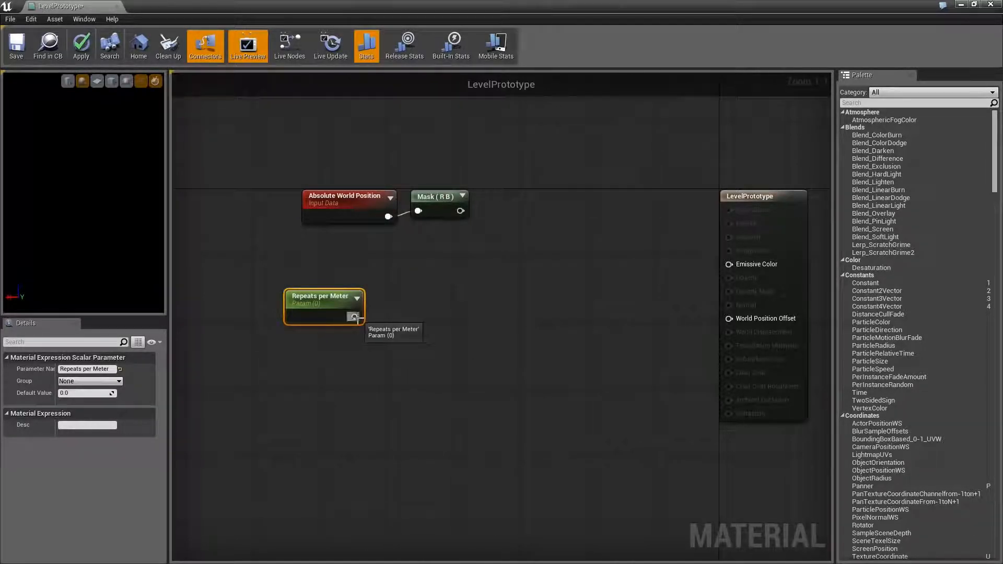
pyautogui.click(423, 328)
pyautogui.moveTo(355, 317); pyautogui.dragTo(431, 346)
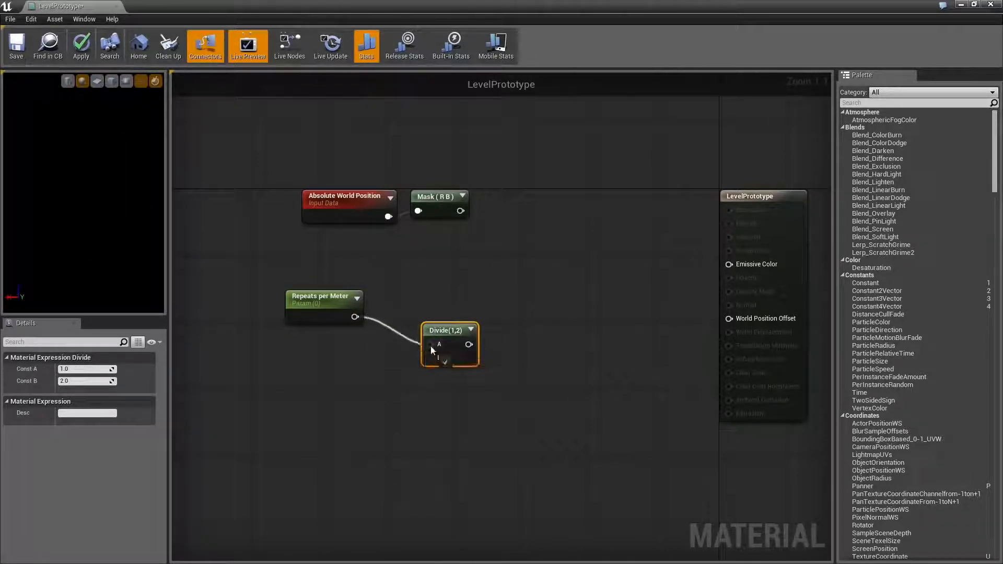
# Add a constant of 100 and connect it to the Divide node's B input
pyautogui.click(313, 373)
pyautogui.click(86, 369)
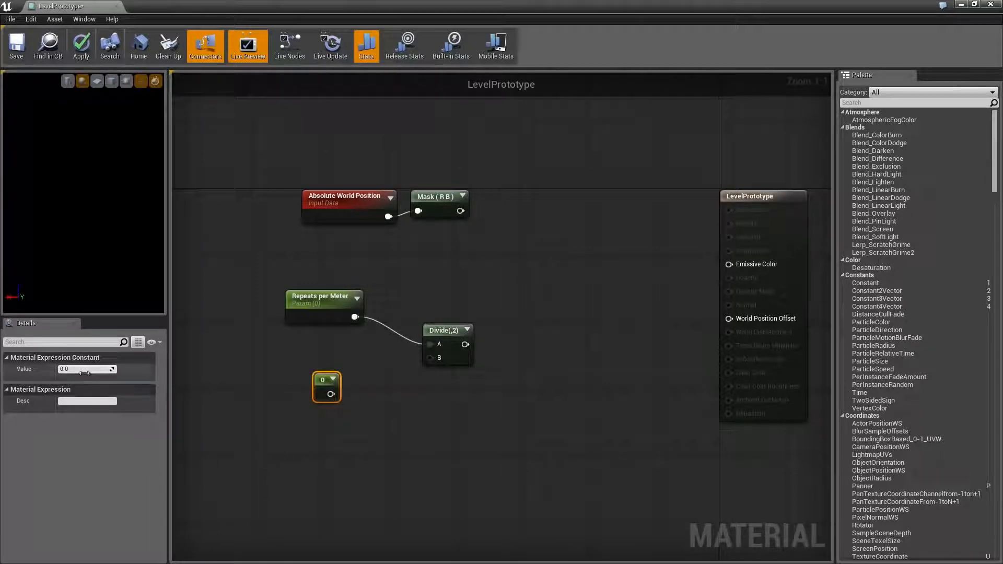
pyautogui.write('100')
pyautogui.press('Return')
pyautogui.moveTo(338, 394); pyautogui.dragTo(429, 358)
pyautogui.moveTo(314, 391); pyautogui.dragTo(327, 383)
pyautogui.moveTo(309, 315); pyautogui.dragTo(317, 315)
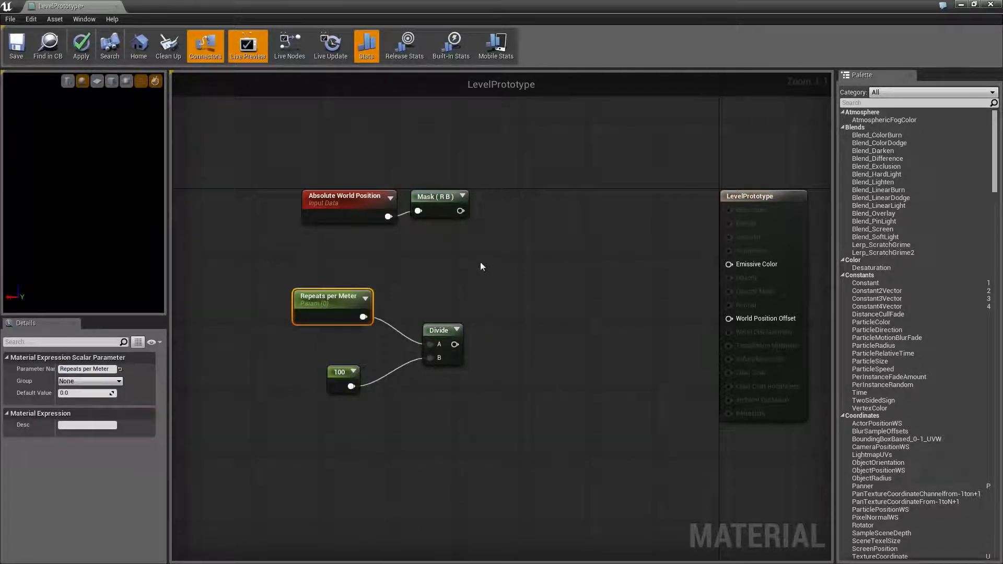
# Add a Multiply node fed by the Mask output and connect the Divide result to its B input
pyautogui.moveTo(460, 211); pyautogui.dragTo(490, 230)
pyautogui.write('mult')
pyautogui.press('Return')
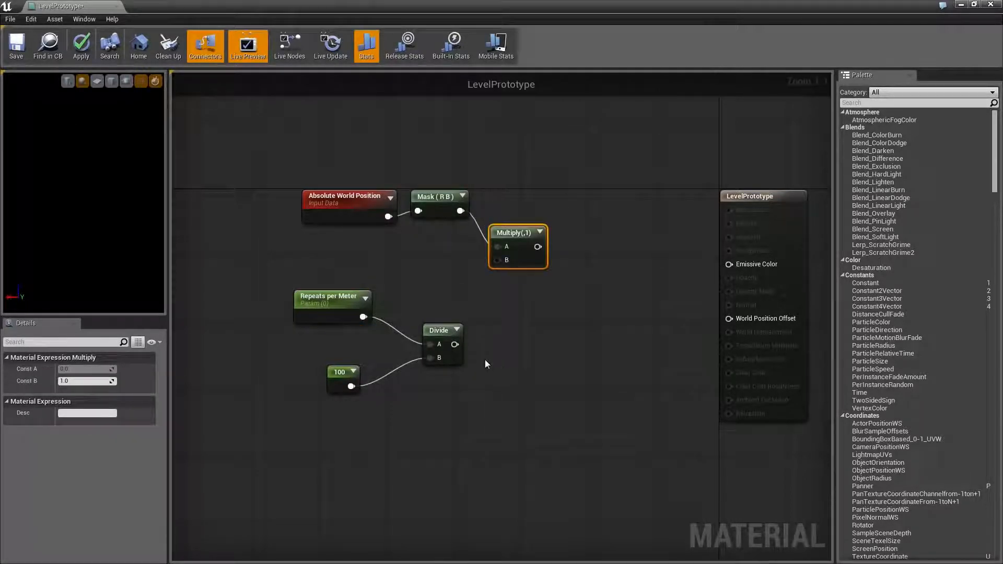
pyautogui.moveTo(455, 345); pyautogui.dragTo(498, 260)
# Rearrange the parameter, constant, Divide and Multiply nodes into a tidier layout
pyautogui.moveTo(271, 270); pyautogui.dragTo(453, 392)
pyautogui.moveTo(445, 339); pyautogui.dragTo(416, 289)
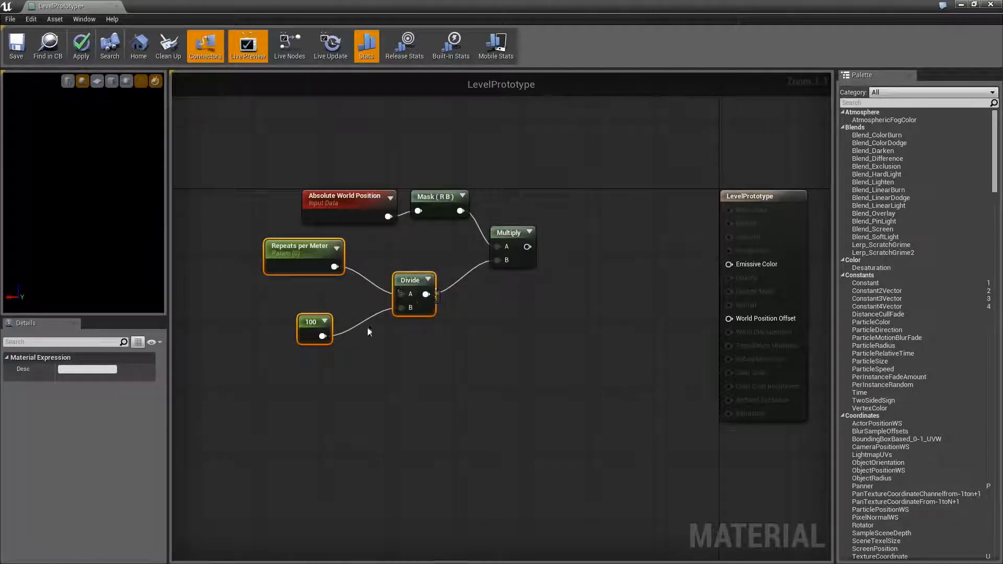
pyautogui.click(368, 328)
pyautogui.moveTo(327, 258); pyautogui.dragTo(331, 275)
pyautogui.click(366, 365)
pyautogui.moveTo(317, 329); pyautogui.dragTo(320, 321)
pyautogui.moveTo(242, 161); pyautogui.dragTo(533, 338)
pyautogui.moveTo(517, 250); pyautogui.dragTo(489, 240)
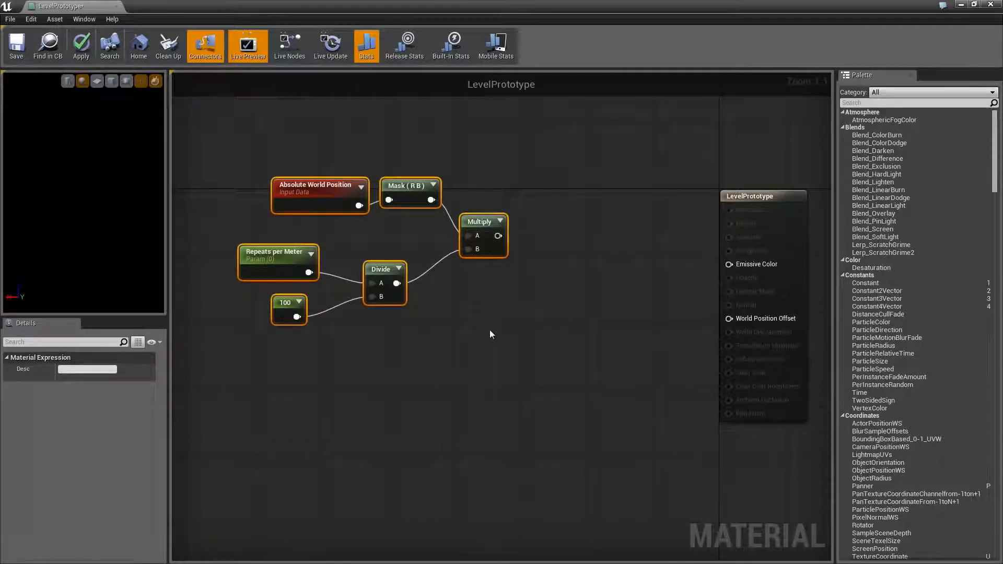
pyautogui.click(491, 329)
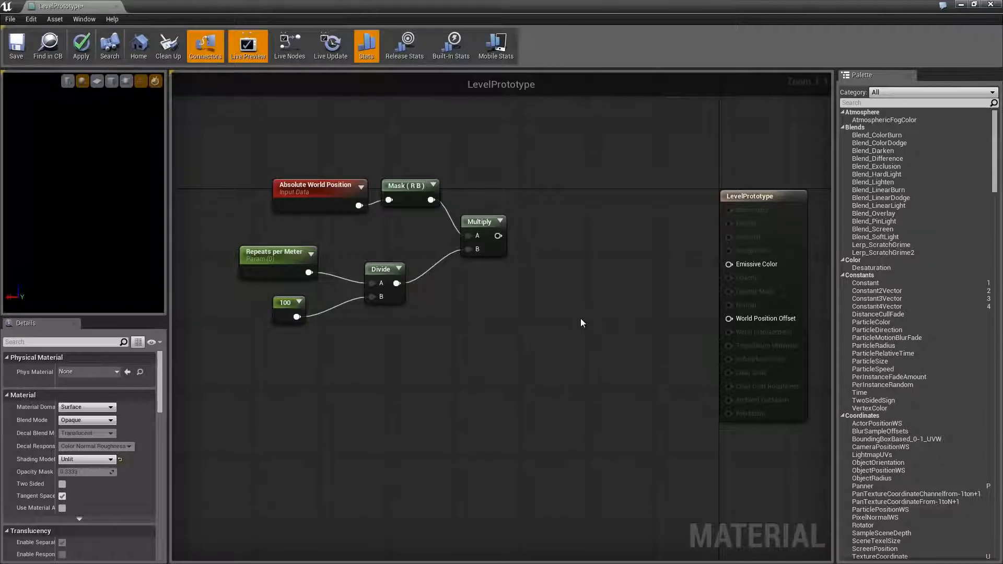
# Add a TextureSampleParameter2D node to the graph
pyautogui.rightClick(542, 240)
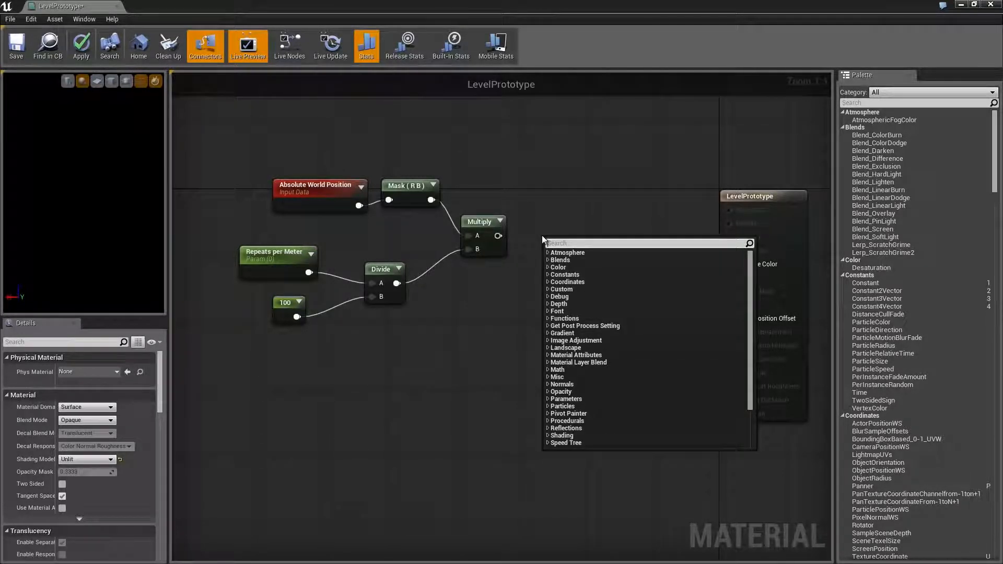
pyautogui.write('para')
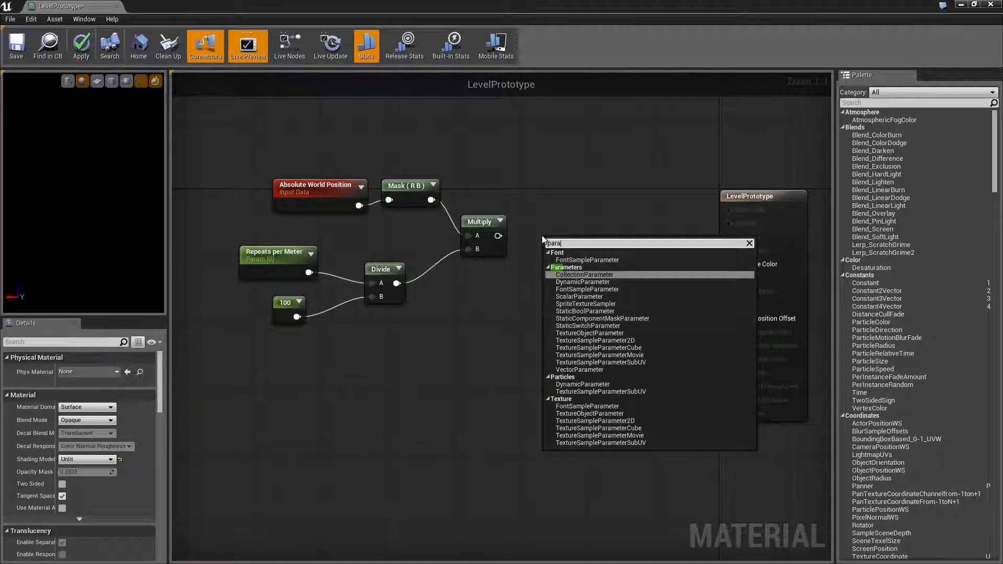
pyautogui.write('meter')
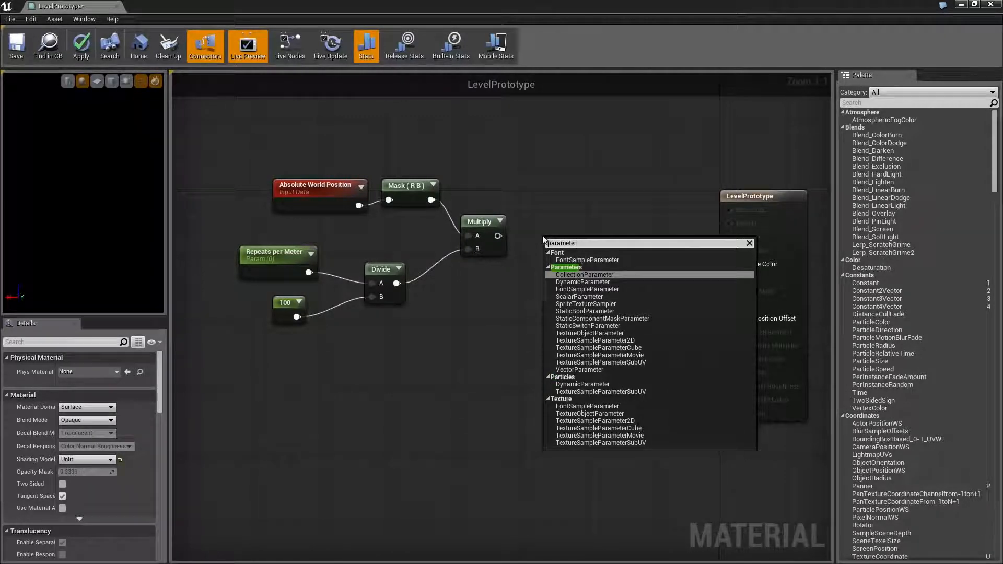
pyautogui.click(604, 342)
pyautogui.click(604, 342)
pyautogui.moveTo(607, 375); pyautogui.dragTo(553, 357, button='right')
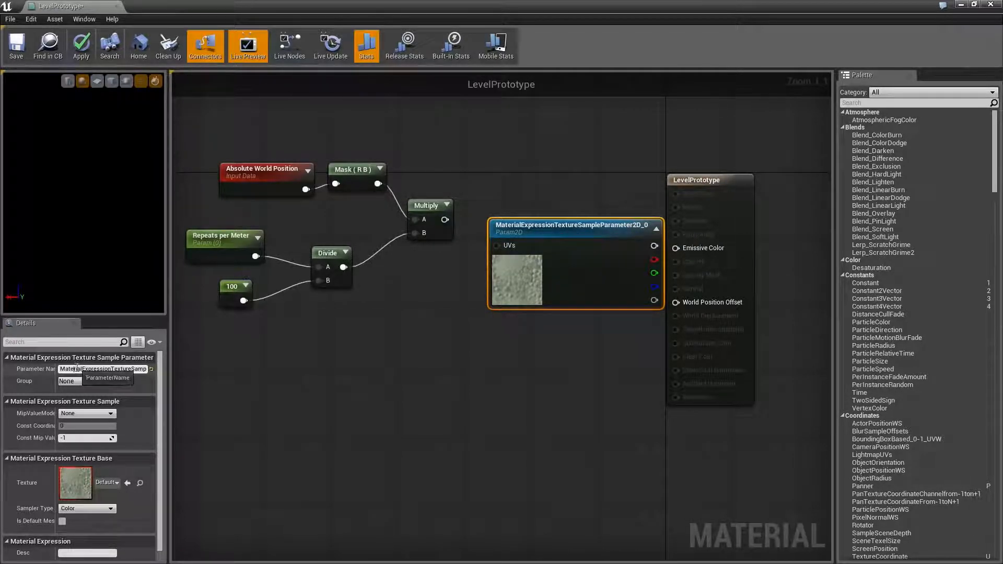
# Rename the texture parameter to SpriteTexture
pyautogui.click(105, 369)
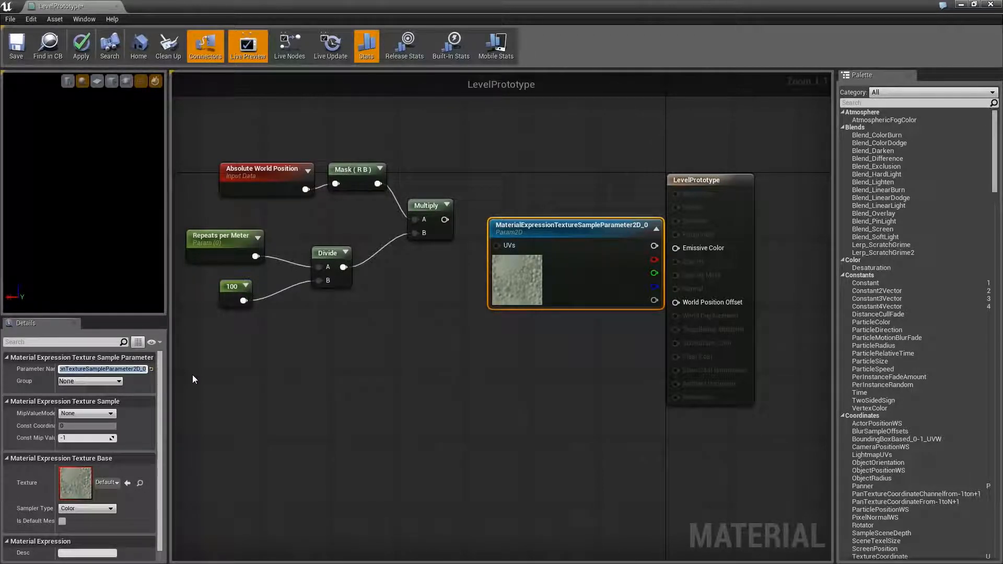
pyautogui.write('Spri')
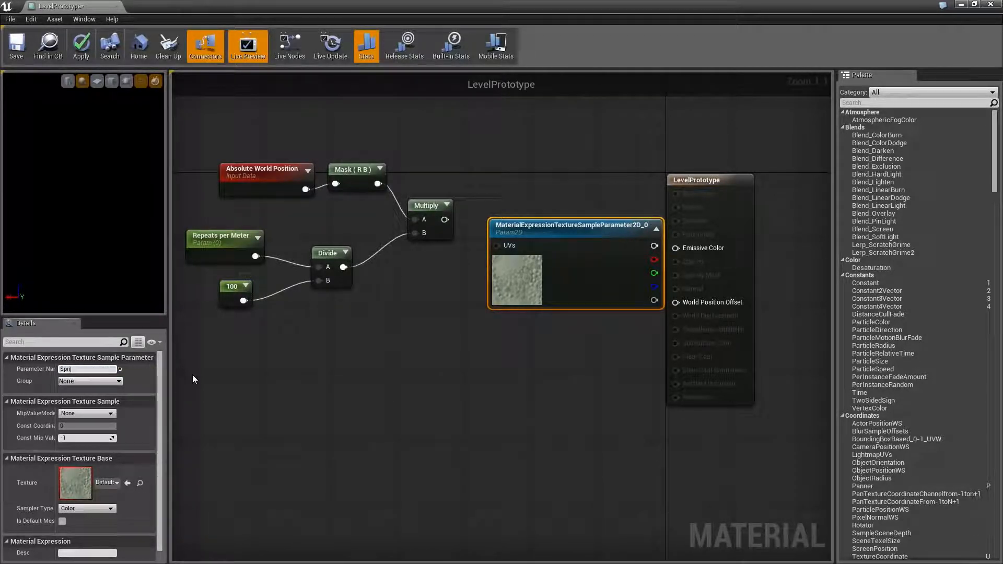
pyautogui.write('teTexture')
pyautogui.press('Return')
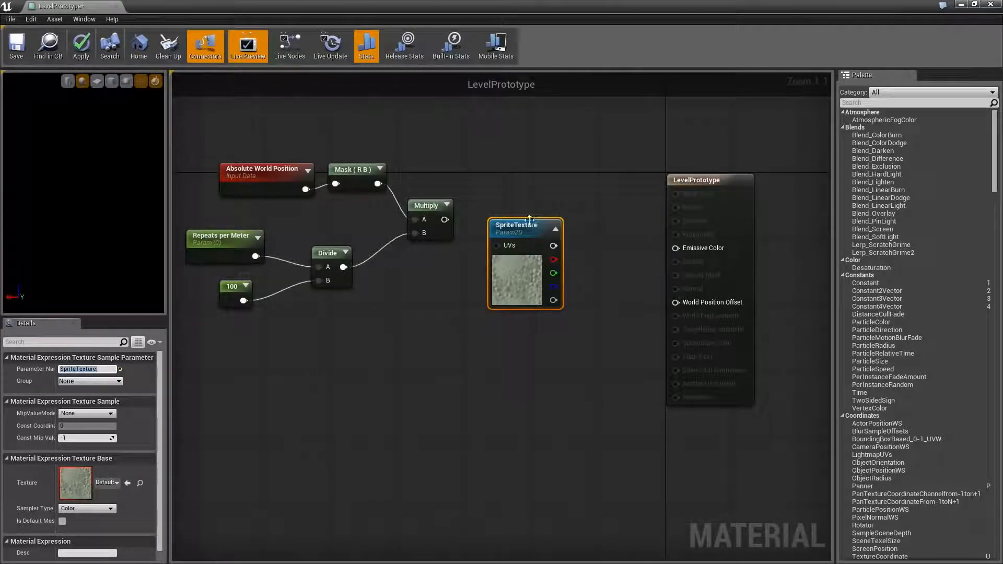
# Connect the Multiply output to the SpriteTexture UVs and the texture's color output to Emissive Color
pyautogui.click(443, 343)
pyautogui.moveTo(516, 225); pyautogui.dragTo(527, 214)
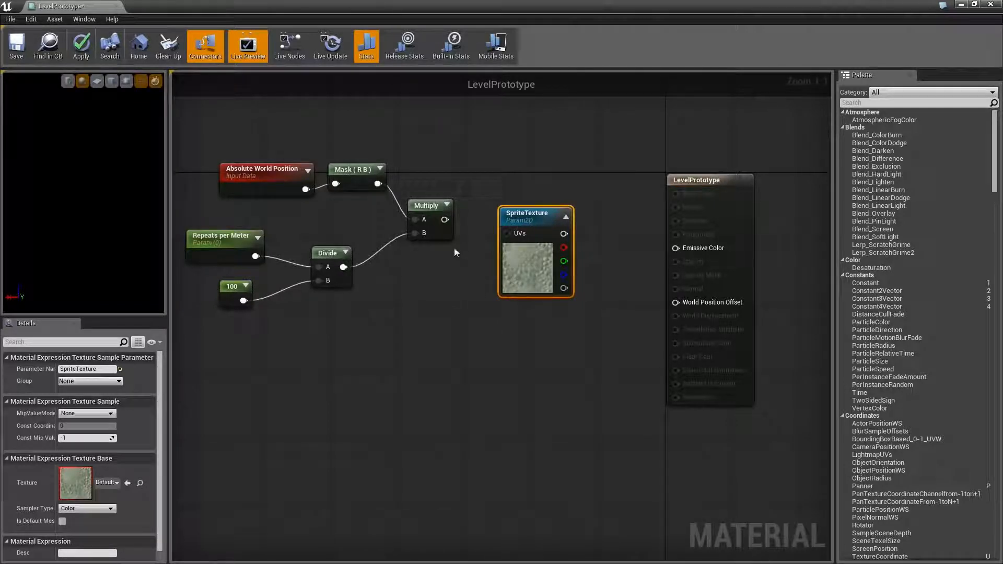
pyautogui.moveTo(445, 219); pyautogui.dragTo(678, 251)
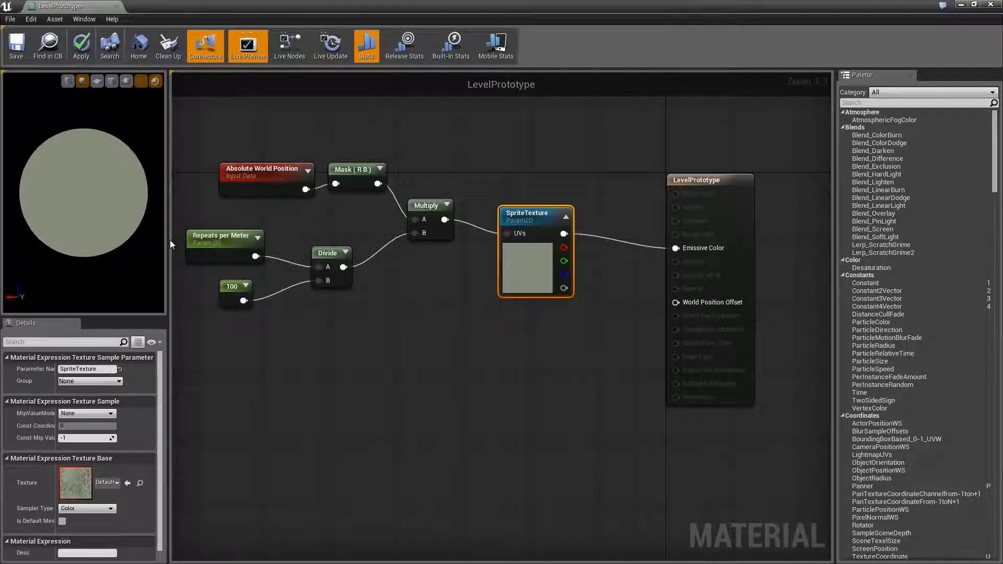
# Reposition the whole node network closer to the material result node
pyautogui.moveTo(426, 347); pyautogui.dragTo(484, 354, button='right')
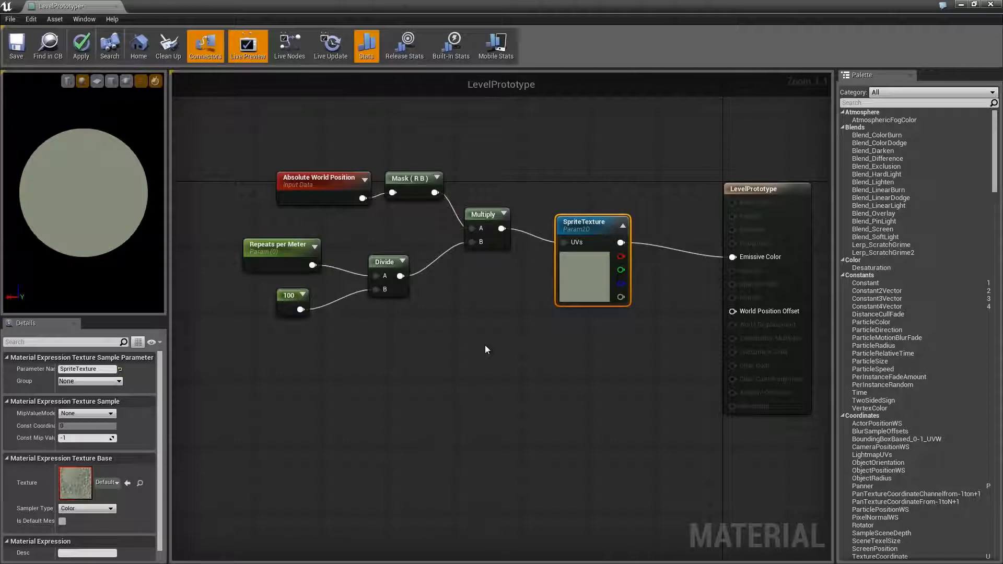
pyautogui.moveTo(218, 149); pyautogui.dragTo(615, 349)
pyautogui.moveTo(594, 227); pyautogui.dragTo(551, 218)
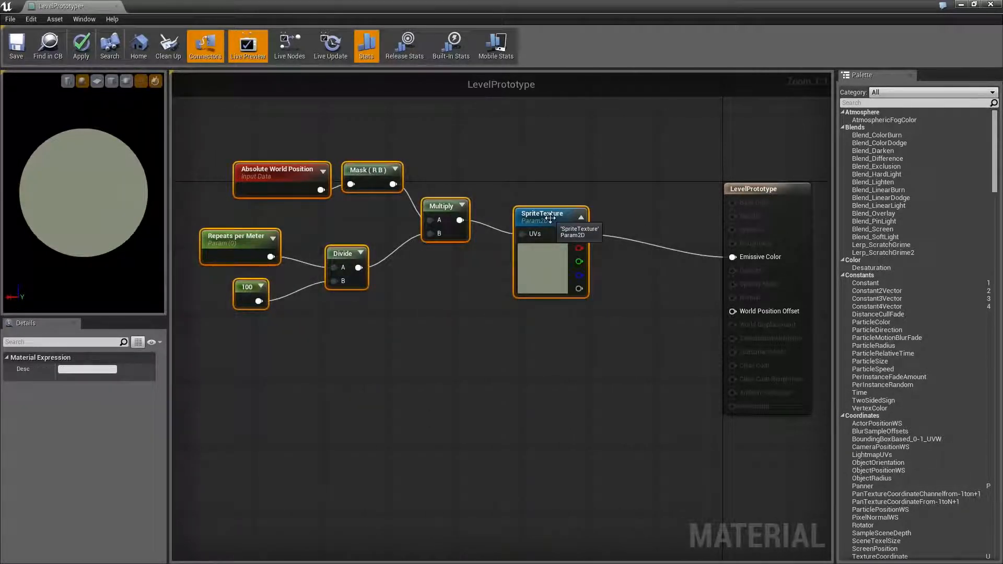
pyautogui.click(582, 369)
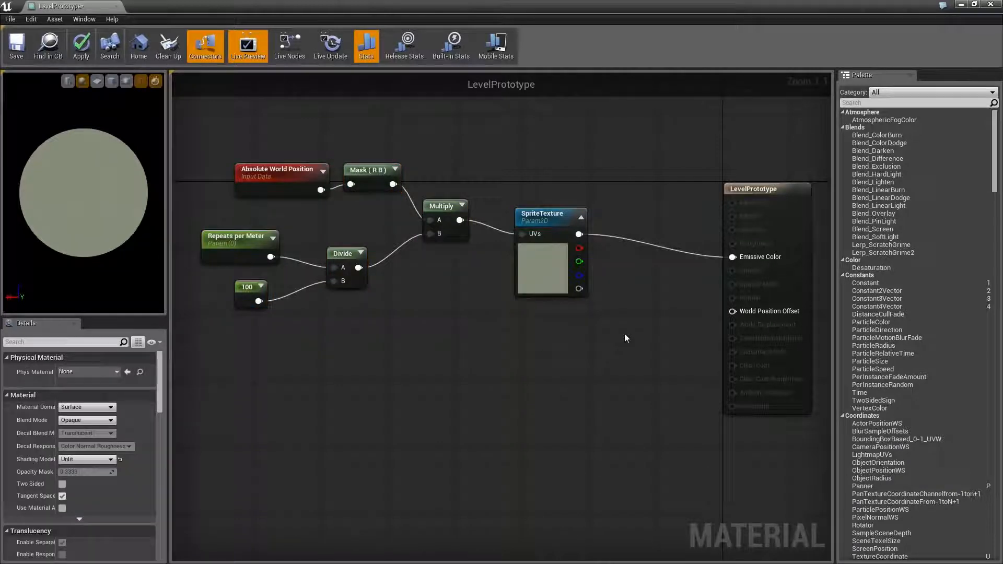
# Add a Vertex Color node to the material graph
pyautogui.rightClick(460, 357)
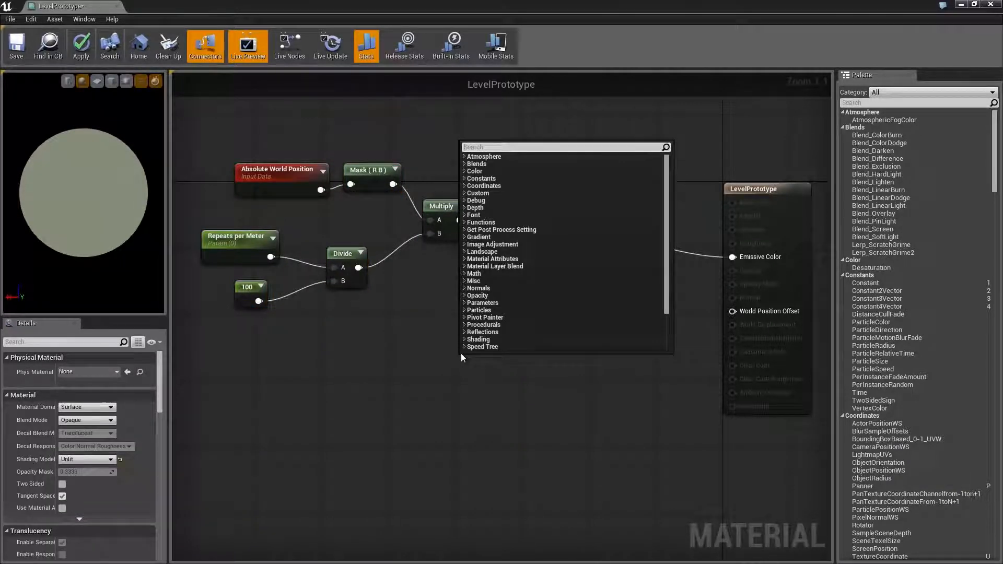
pyautogui.write('vertex col')
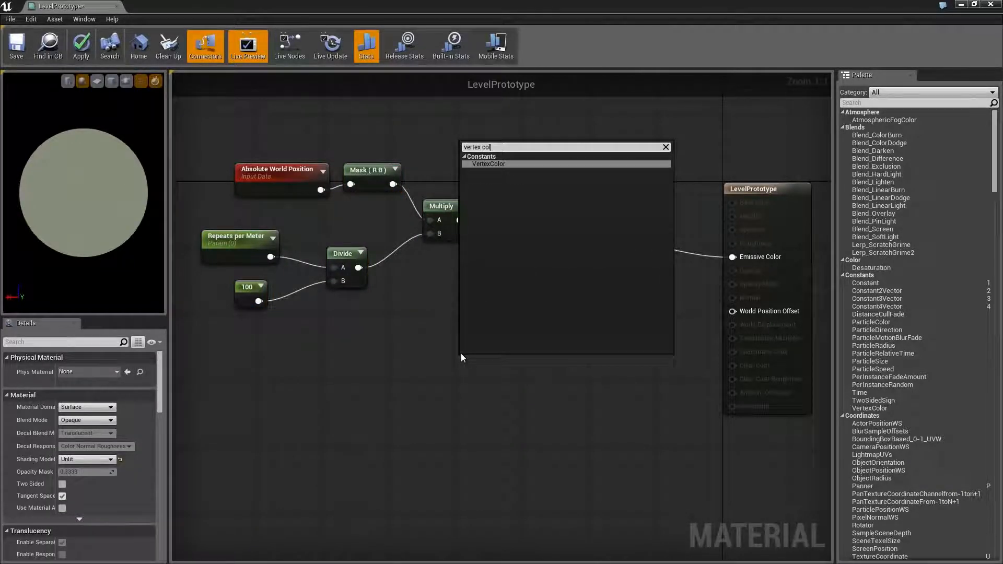
pyautogui.press('Return')
# Insert a Multiply node that combines the SpriteTexture color with the Vertex Color and feeds Emissive Color
pyautogui.moveTo(552, 350); pyautogui.dragTo(561, 332, button='right')
pyautogui.moveTo(229, 153); pyautogui.dragTo(559, 353)
pyautogui.moveTo(549, 250); pyautogui.dragTo(573, 285)
pyautogui.click(549, 350)
pyautogui.write('mult')
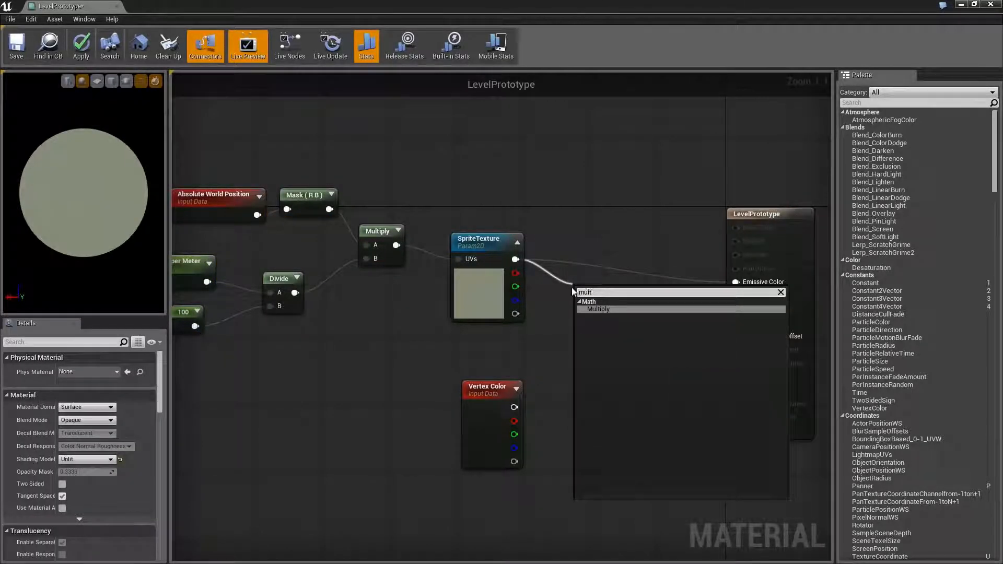
pyautogui.click(601, 310)
pyautogui.moveTo(515, 407); pyautogui.dragTo(736, 283)
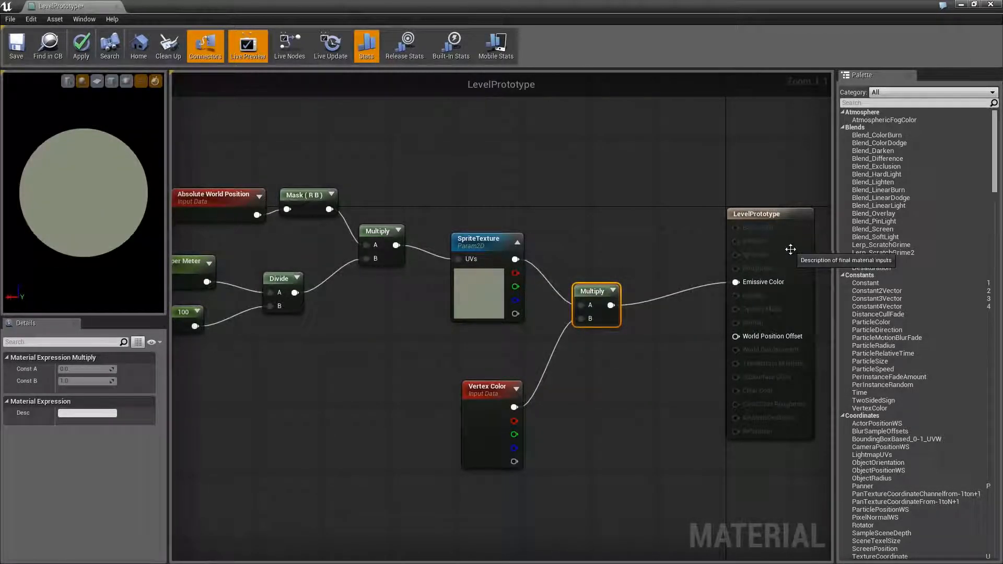
# Select the material result node and set the Blend Mode to Translucent
pyautogui.click(786, 252)
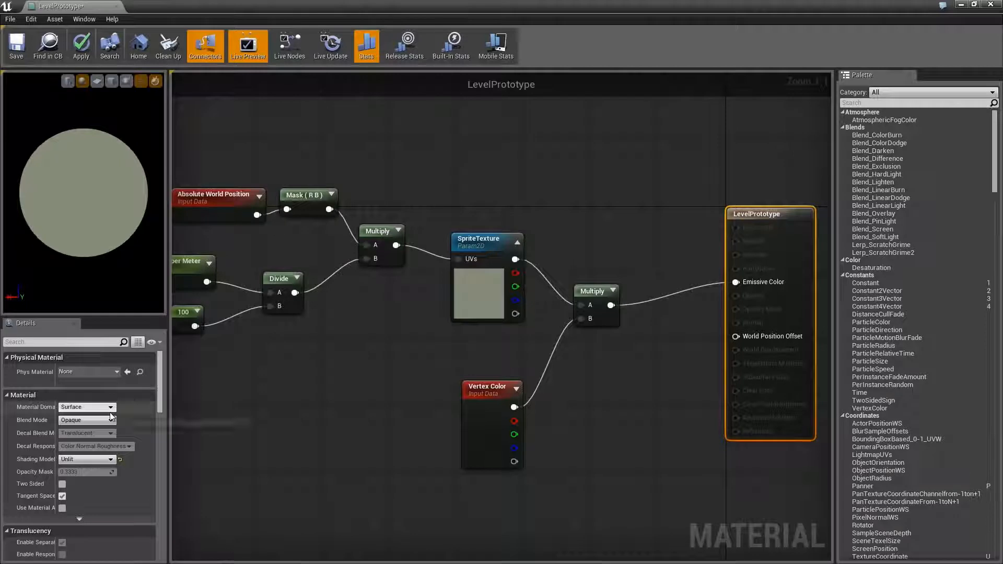
pyautogui.click(80, 421)
pyautogui.click(73, 442)
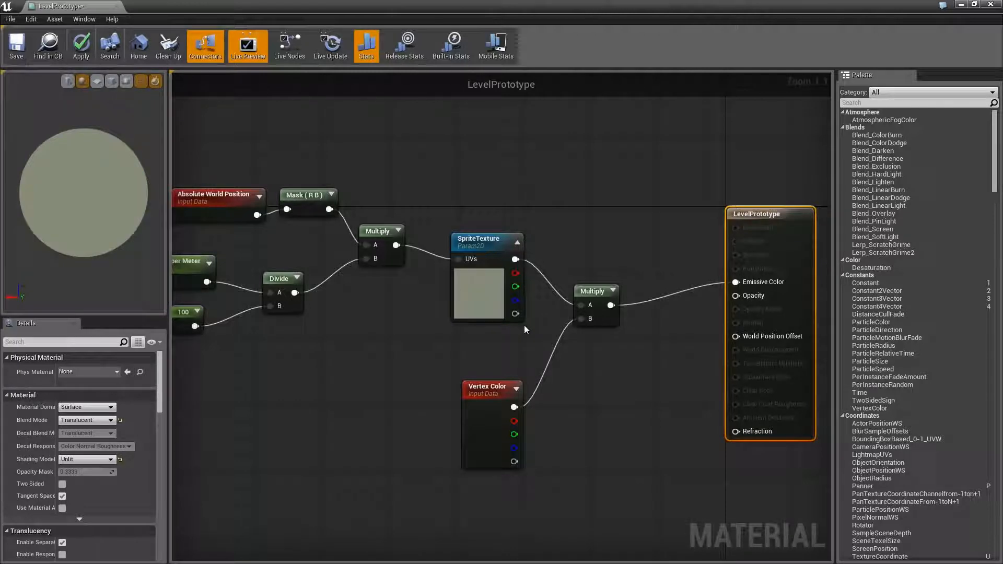
# Connect the Vertex Color alpha output to the material's Opacity input
pyautogui.moveTo(518, 316); pyautogui.dragTo(576, 357)
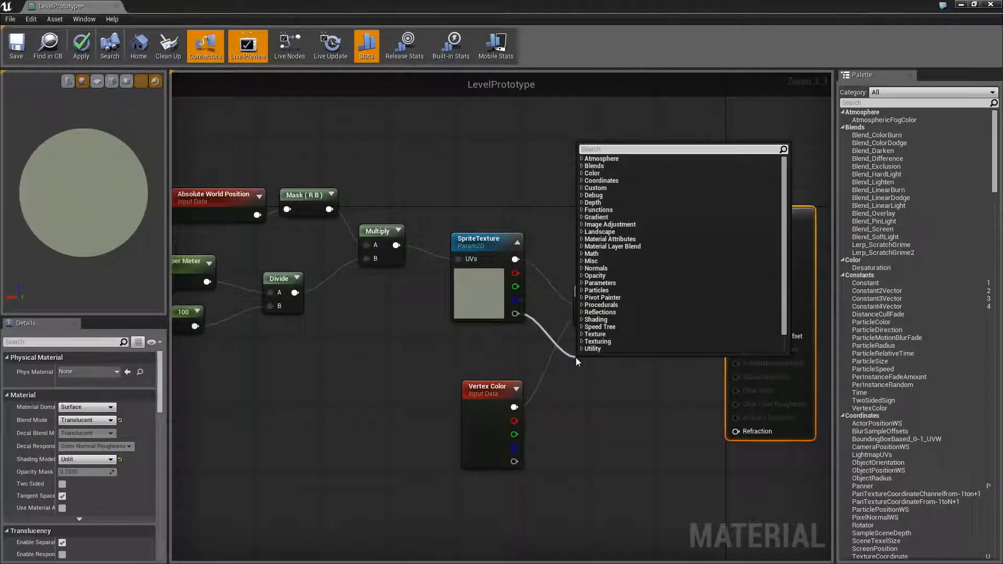
pyautogui.write('mu')
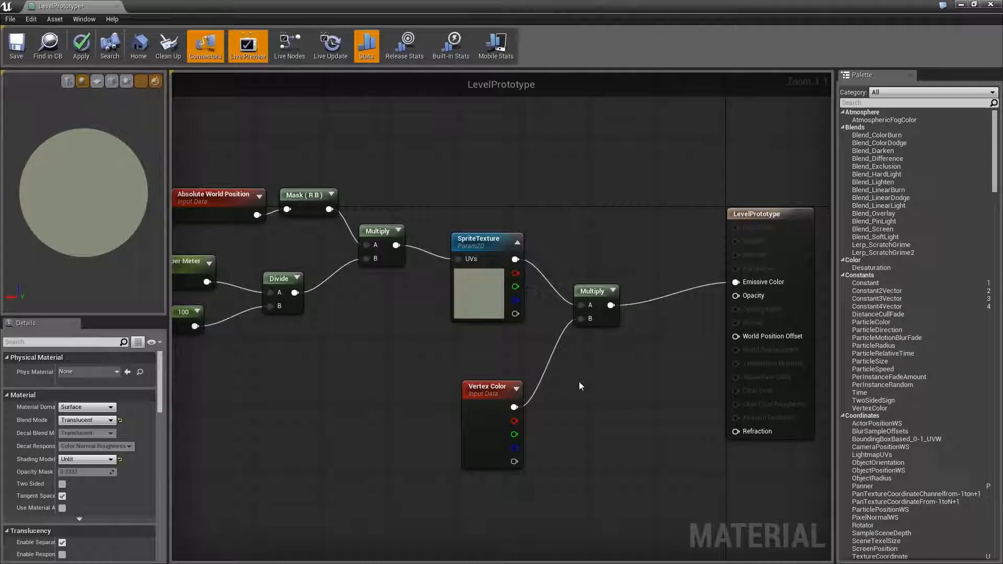
pyautogui.moveTo(482, 390); pyautogui.dragTo(469, 367)
pyautogui.moveTo(509, 441); pyautogui.dragTo(735, 296)
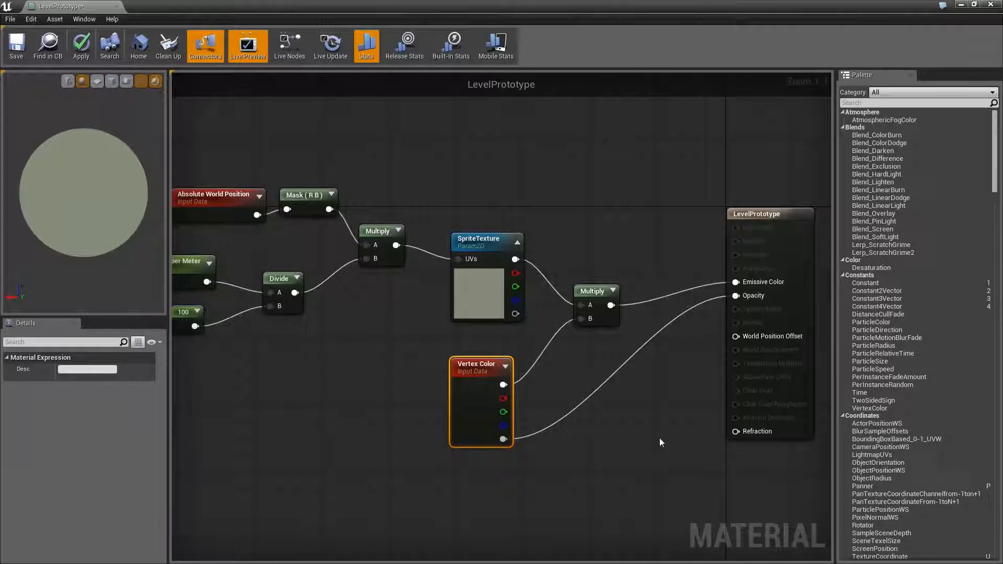
pyautogui.moveTo(473, 347); pyautogui.dragTo(495, 319, button='right')
# Restore the material editor window and select PrototypeTexture in the Textures folder of the content browser
pyautogui.scroll(-1, 495, 319)
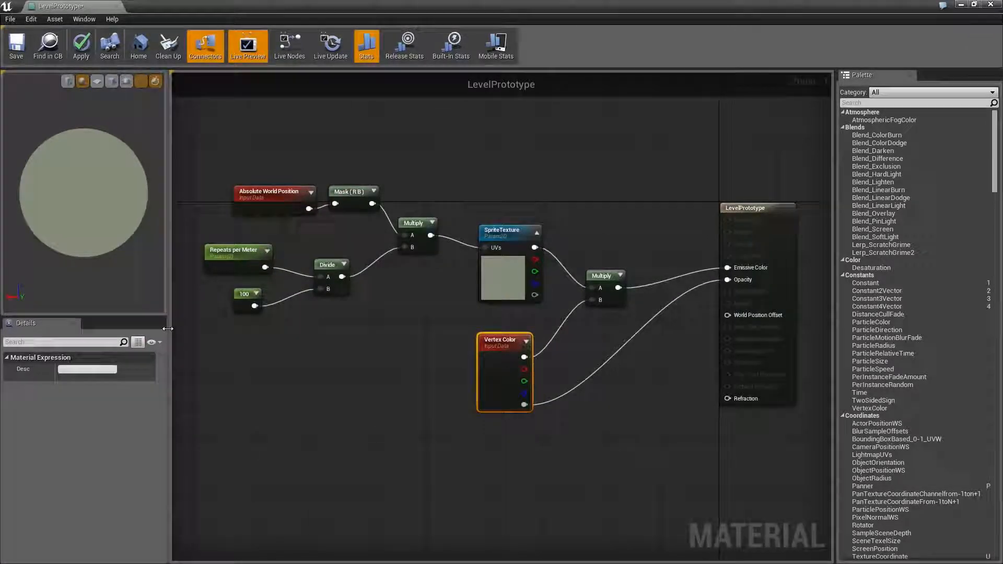
pyautogui.moveTo(164, 335); pyautogui.dragTo(65, 337)
pyautogui.scroll(1, 278, 359)
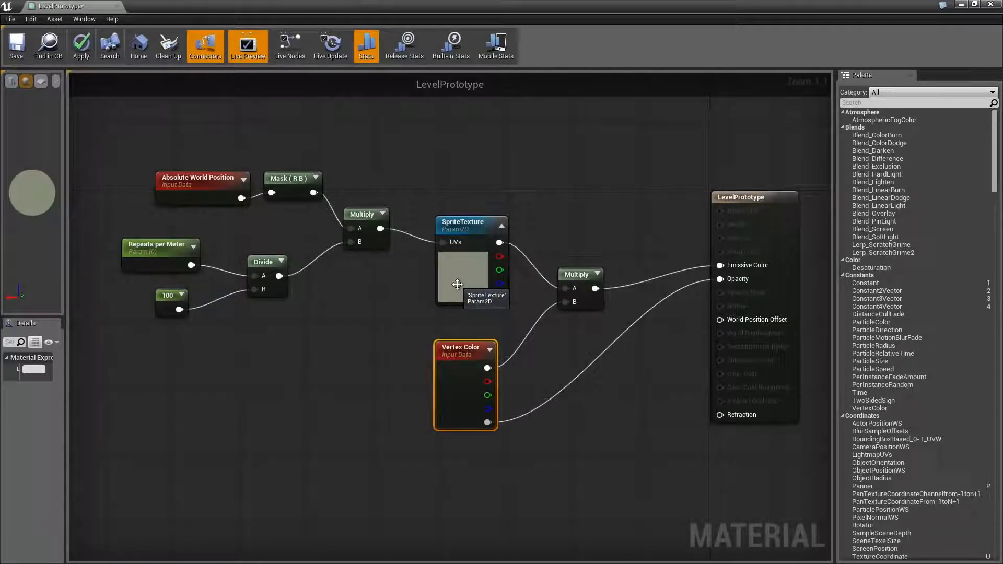
pyautogui.moveTo(443, 7); pyautogui.dragTo(616, 59)
pyautogui.moveTo(581, 316); pyautogui.dragTo(468, 260, button='right')
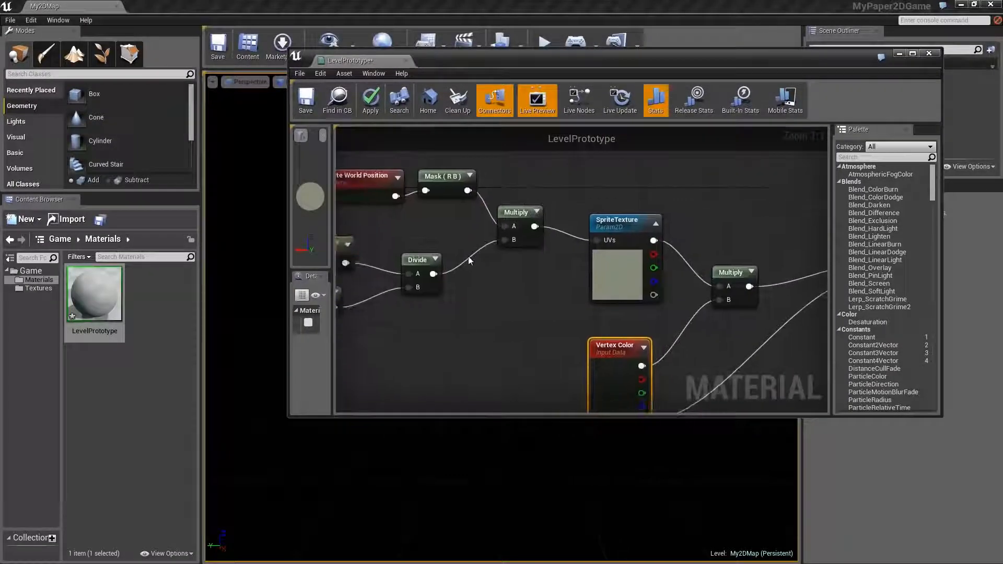
pyautogui.click(37, 288)
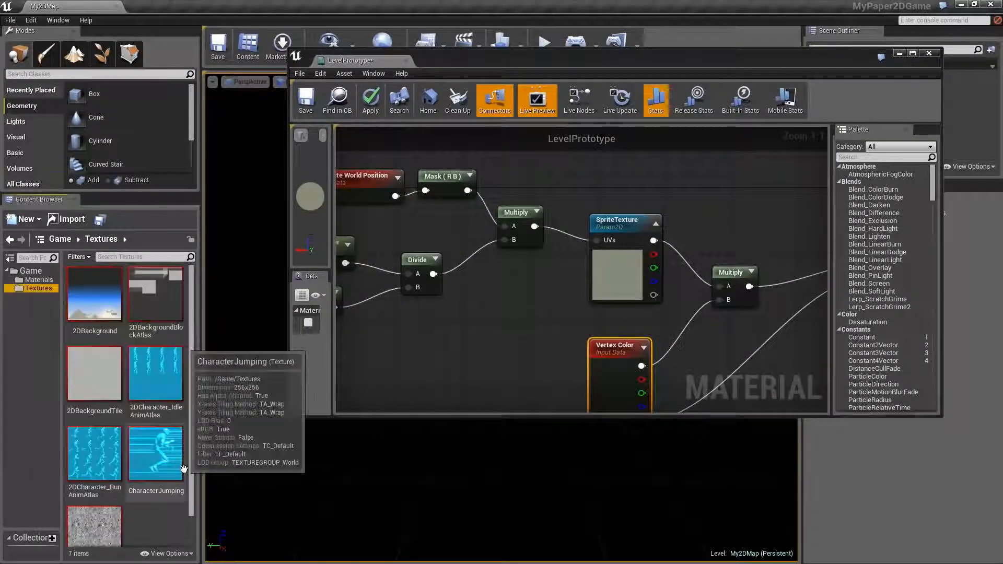
pyautogui.scroll(-1, 169, 489)
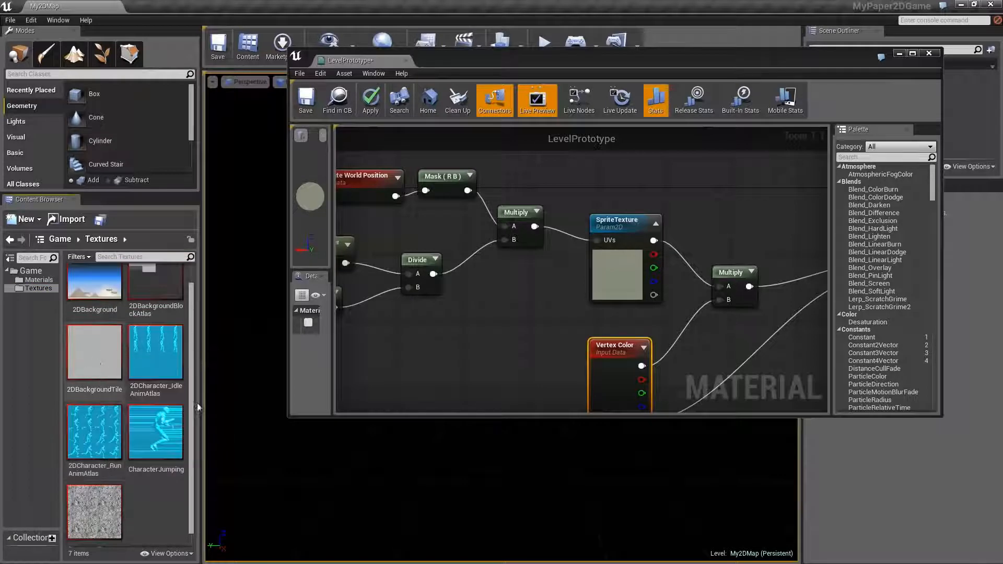
pyautogui.moveTo(102, 365)
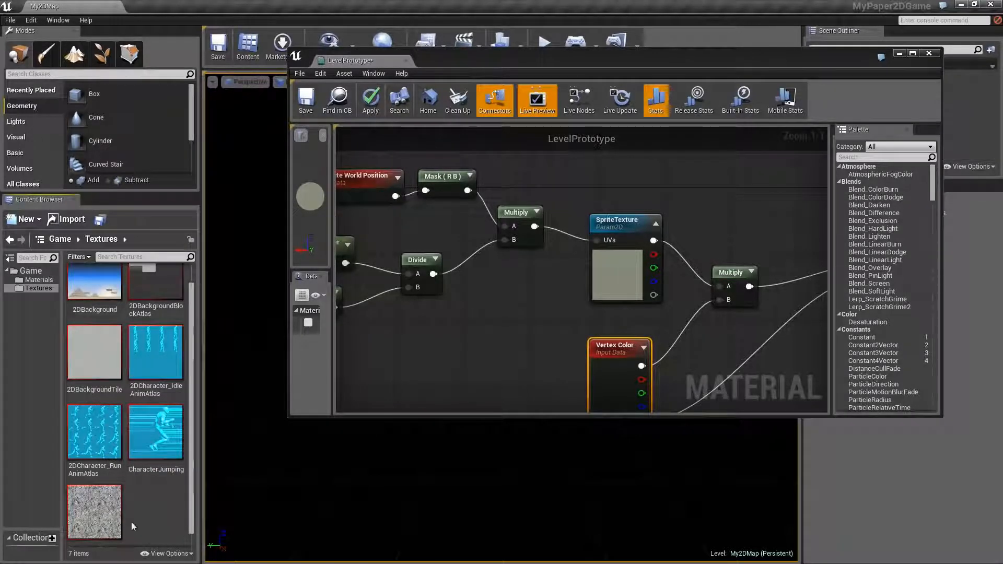
pyautogui.moveTo(96, 508)
pyautogui.click(96, 508)
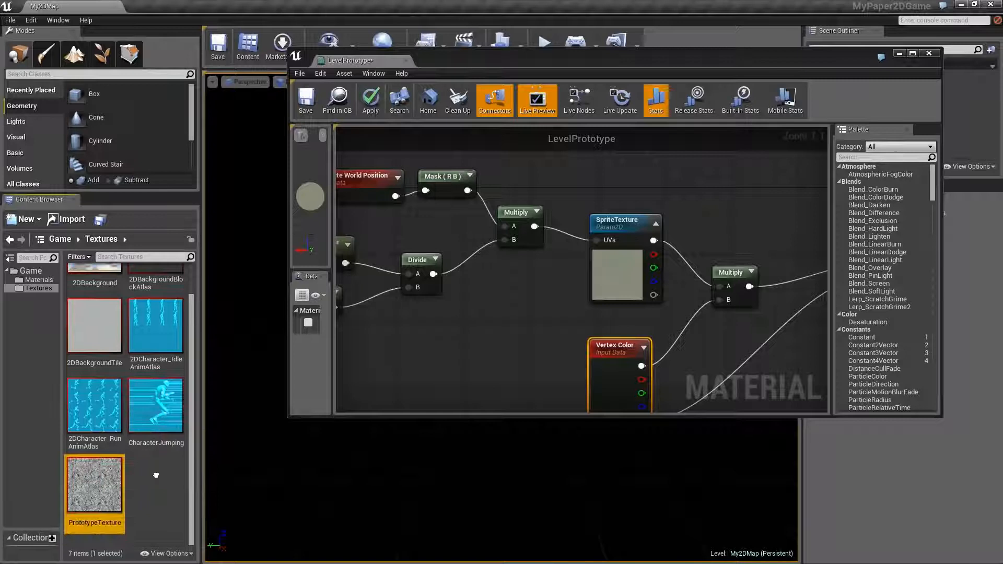
pyautogui.moveTo(98, 501)
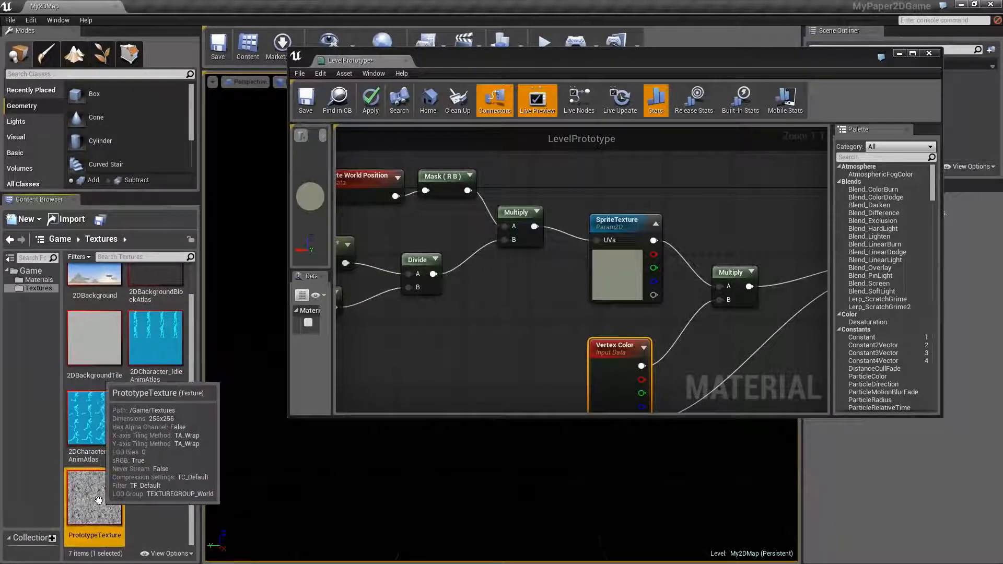
# Assign the selected PrototypeTexture as the SpriteTexture parameter's default texture
pyautogui.click(621, 278)
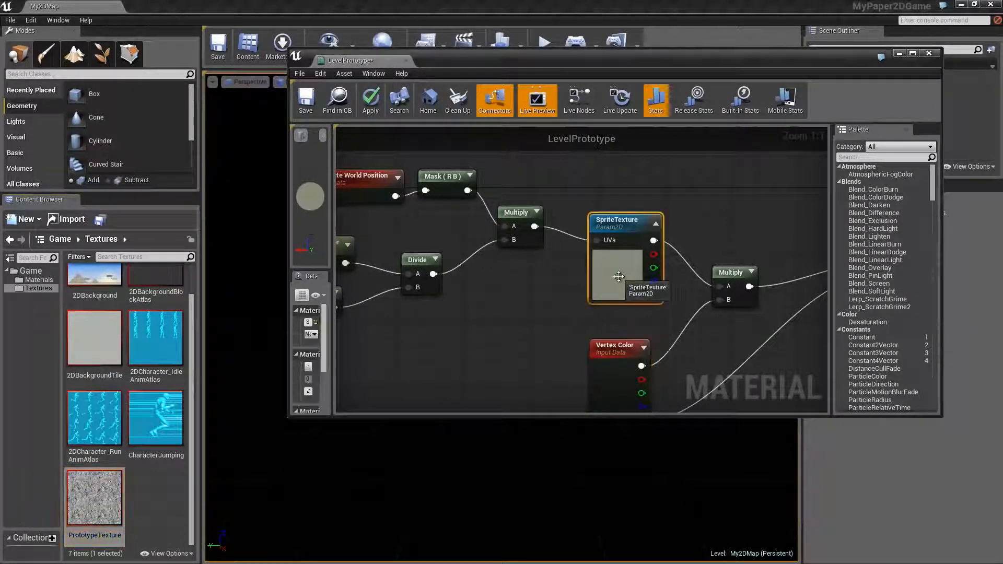
pyautogui.moveTo(333, 328); pyautogui.dragTo(478, 327)
pyautogui.scroll(-3, 376, 361)
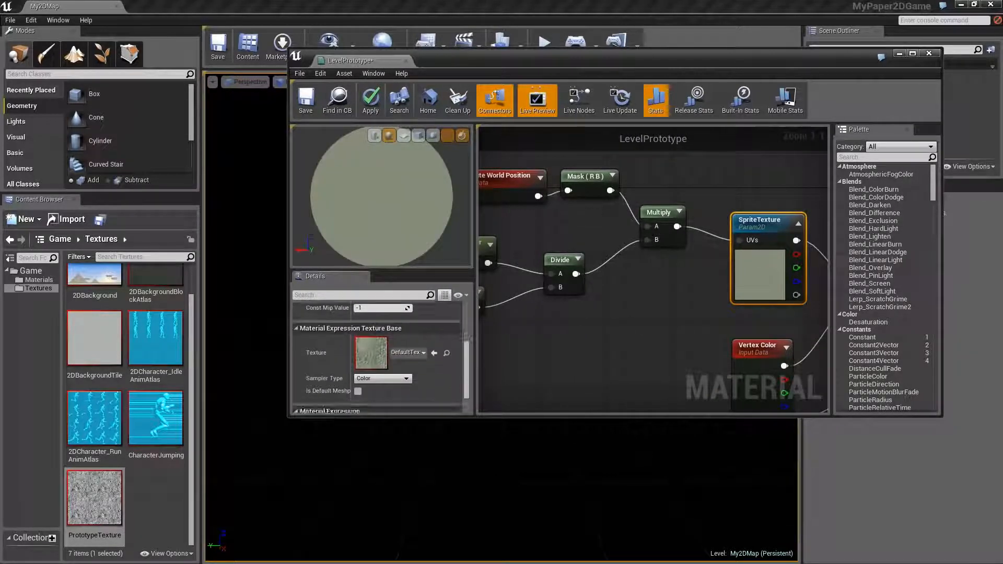
pyautogui.click(435, 353)
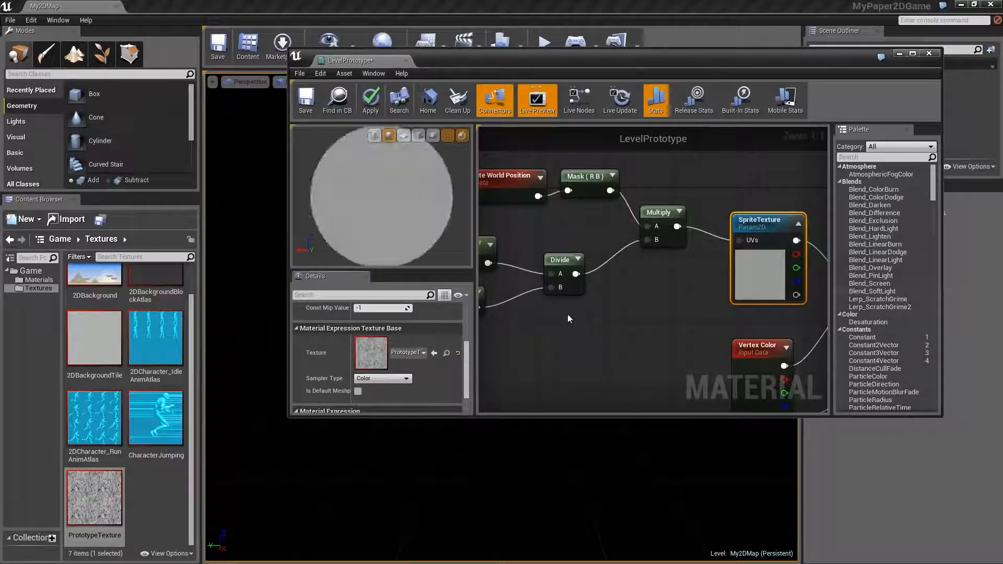
# Apply the material changes and close the LevelPrototype material editor
pyautogui.click(373, 106)
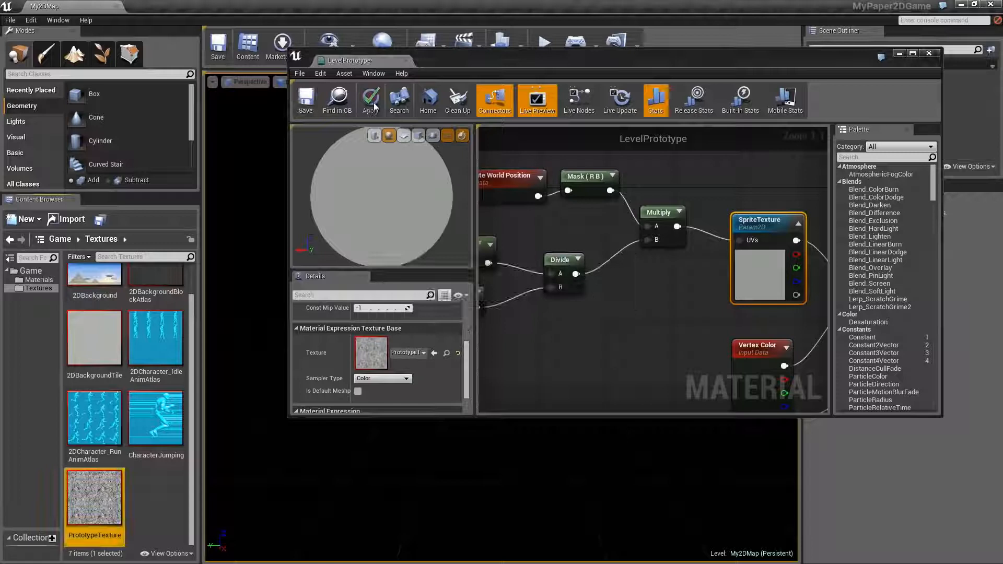
pyautogui.click(925, 55)
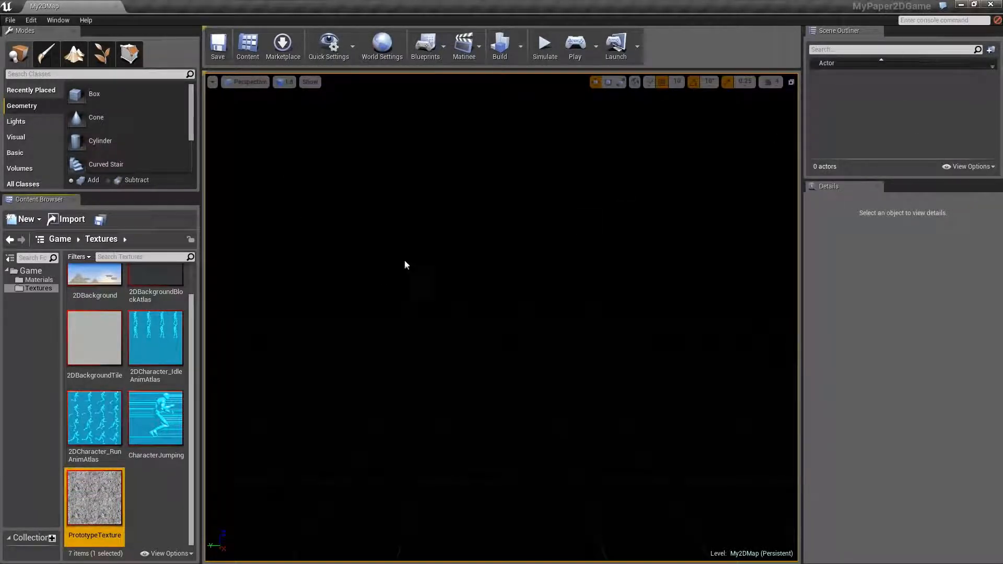
# Show engine content, open the Paper2D folder and filter it to show only materials
pyautogui.click(178, 553)
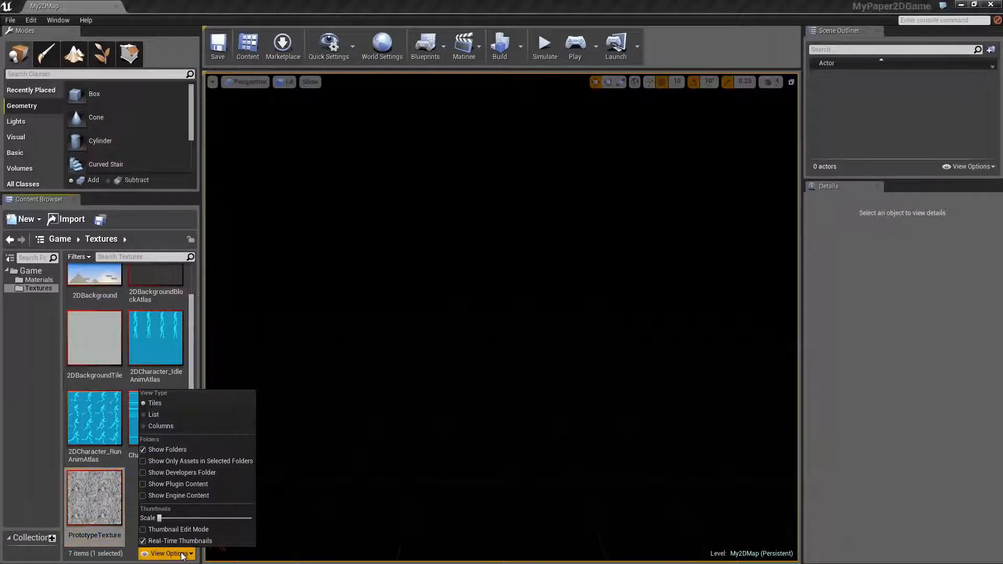
pyautogui.click(174, 484)
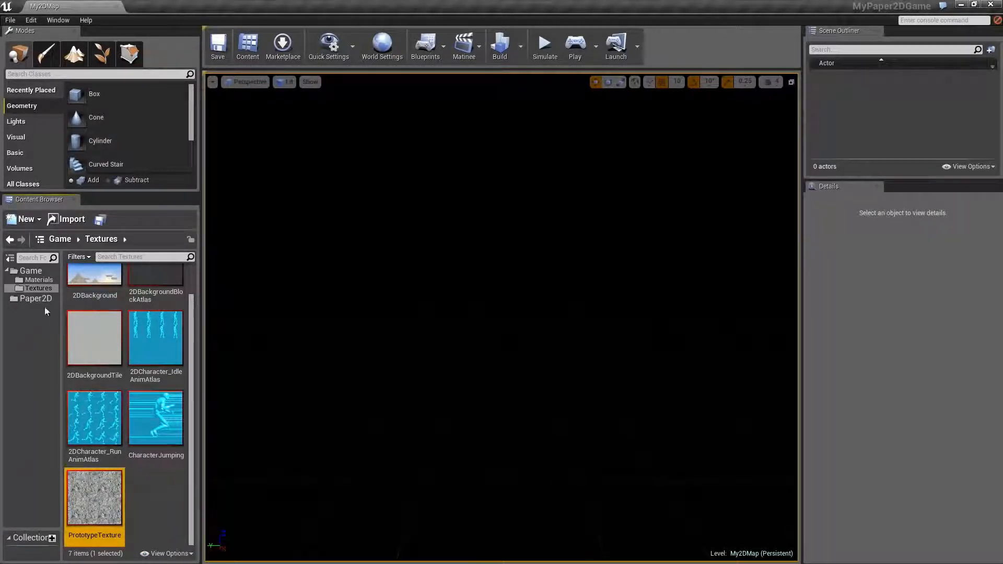
pyautogui.click(29, 299)
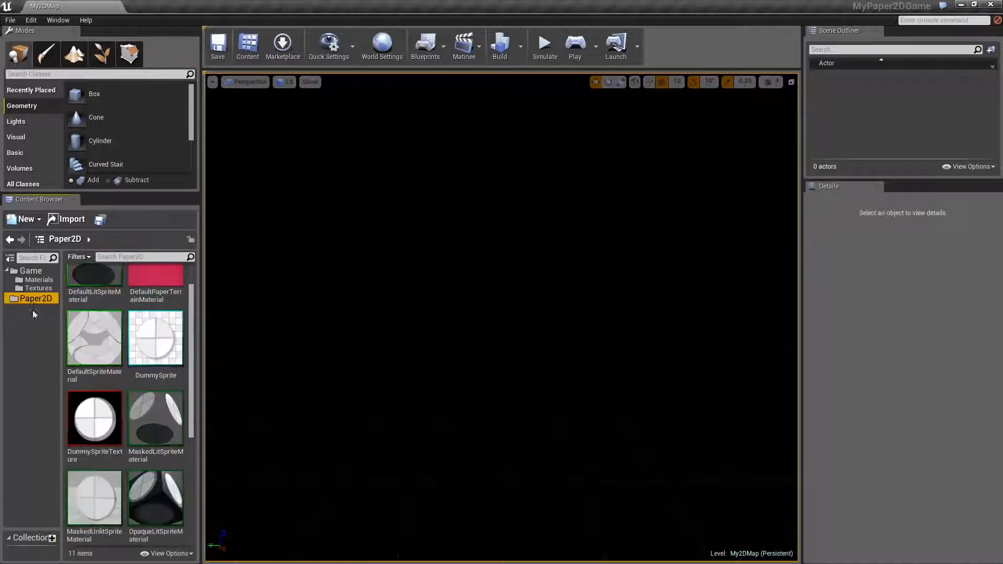
pyautogui.click(89, 257)
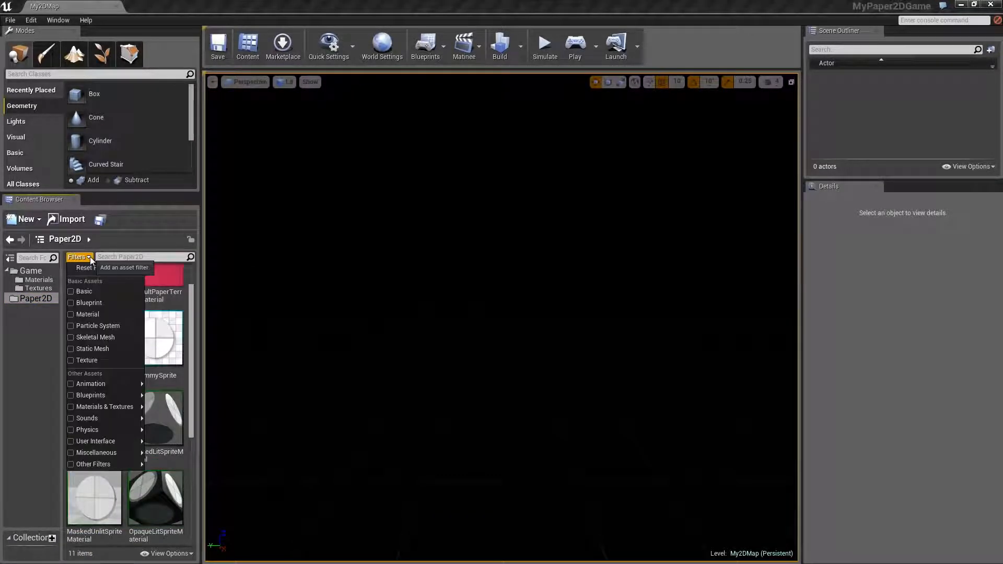
pyautogui.click(87, 314)
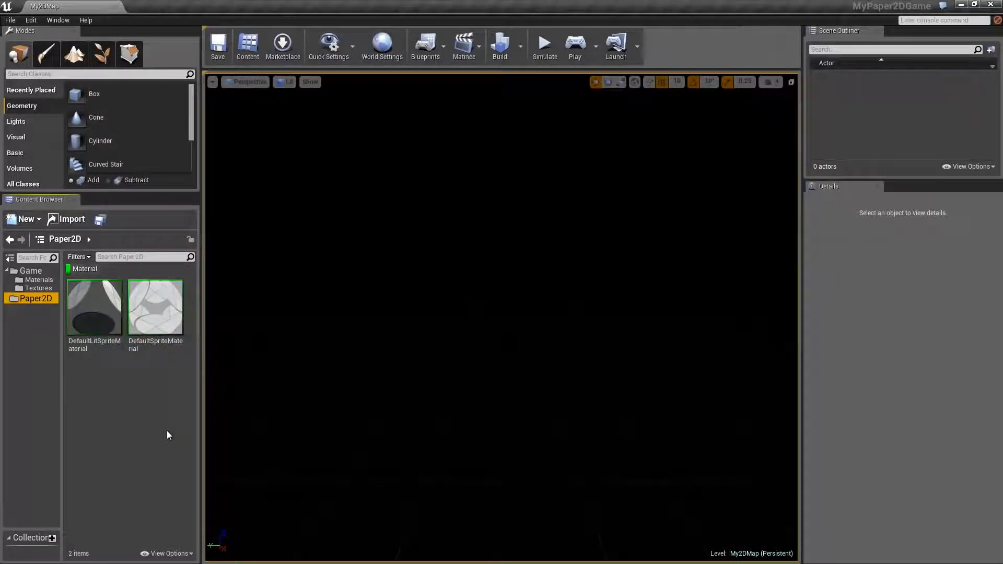
# Open the DefaultSpriteMaterial in the material editor
pyautogui.click(160, 354)
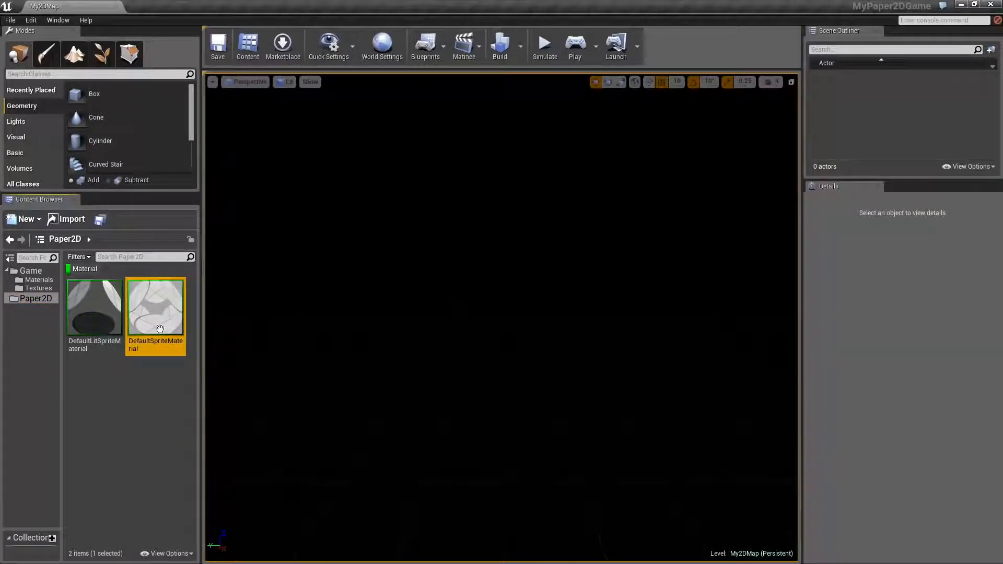
pyautogui.moveTo(159, 314)
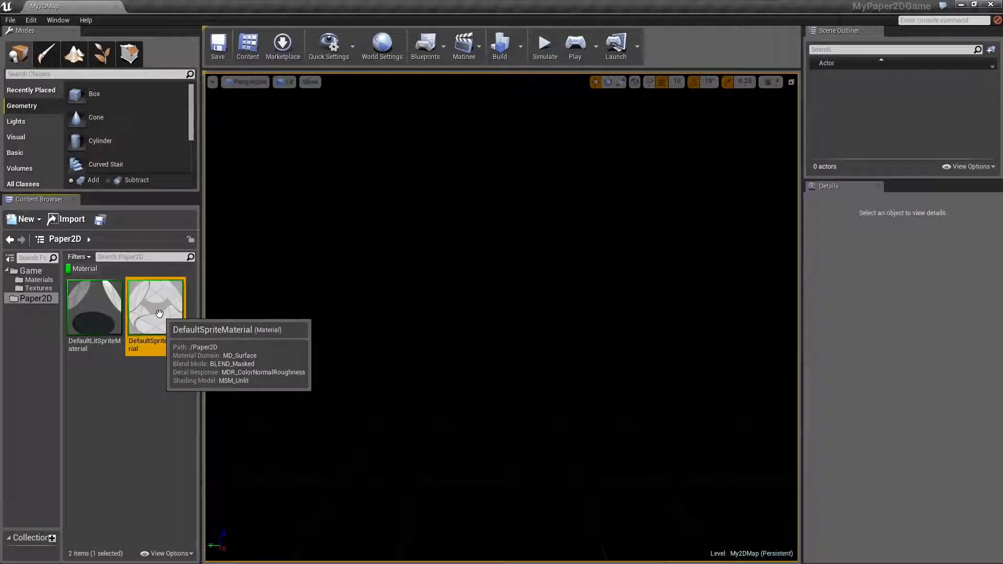
pyautogui.doubleClick(159, 314)
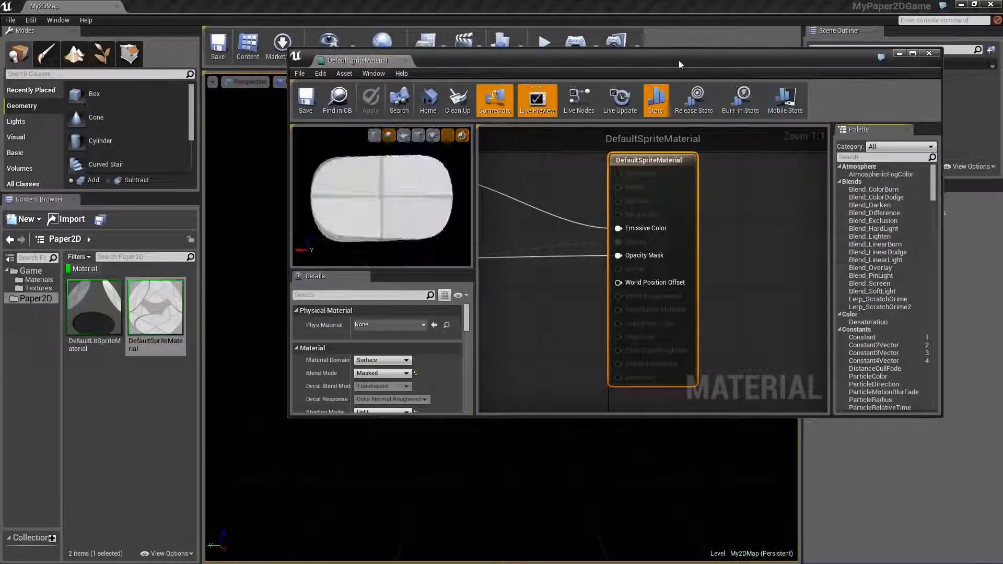
# Maximize the DefaultSpriteMaterial editor and examine its node network around SpriteTexture and Vertex Color
pyautogui.doubleClick(679, 60)
pyautogui.scroll(-3, 473, 188)
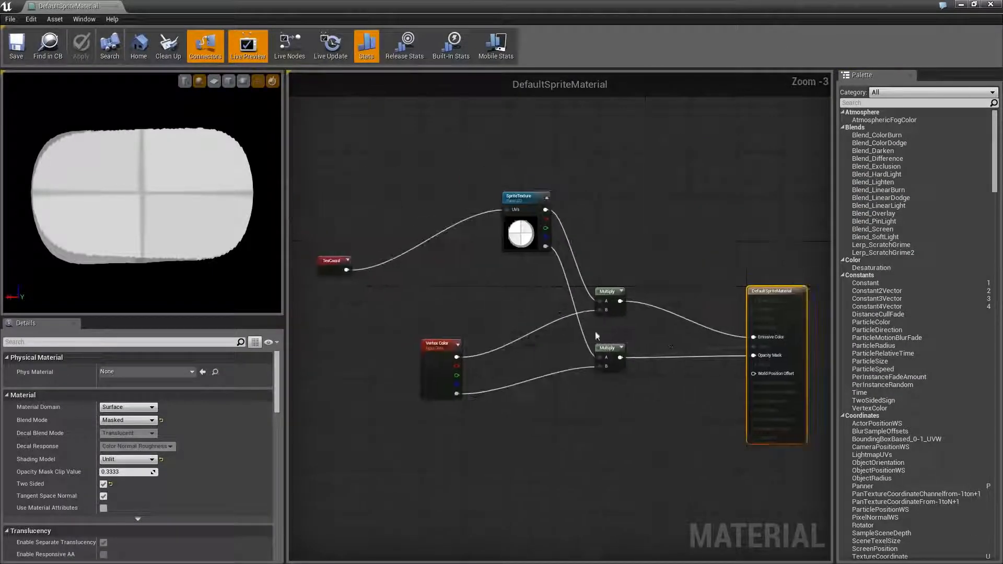
pyautogui.scroll(3, 527, 268)
pyautogui.click(514, 238)
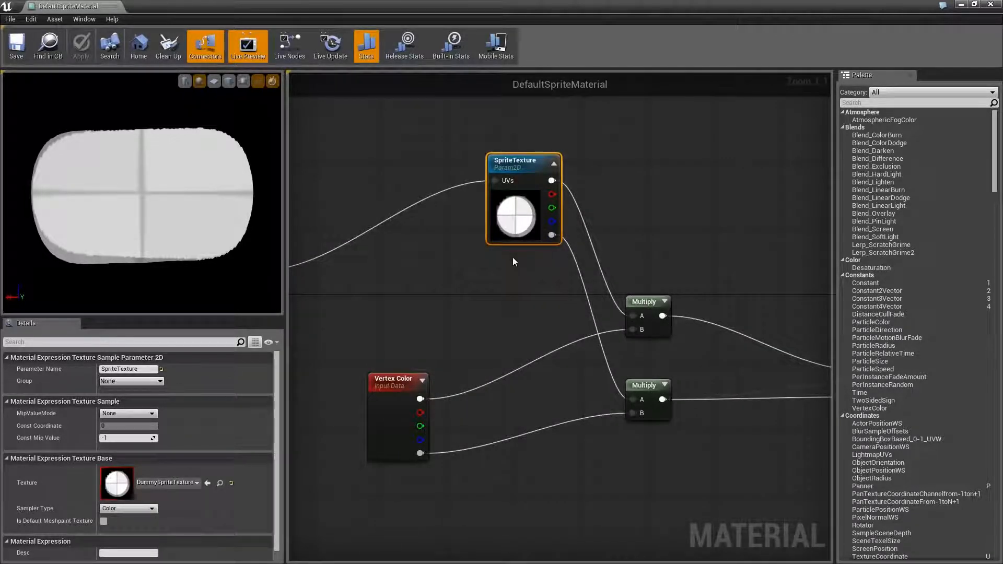
pyautogui.moveTo(513, 260); pyautogui.dragTo(644, 282, button='right')
pyautogui.moveTo(397, 241); pyautogui.dragTo(538, 186)
pyautogui.moveTo(618, 277); pyautogui.dragTo(454, 287, button='right')
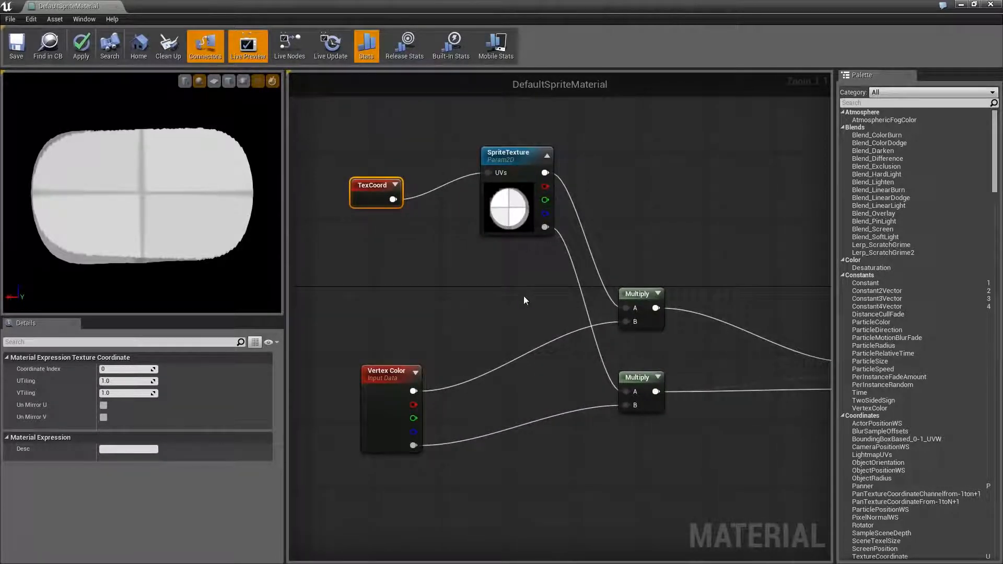
pyautogui.moveTo(521, 302); pyautogui.dragTo(457, 302, button='right')
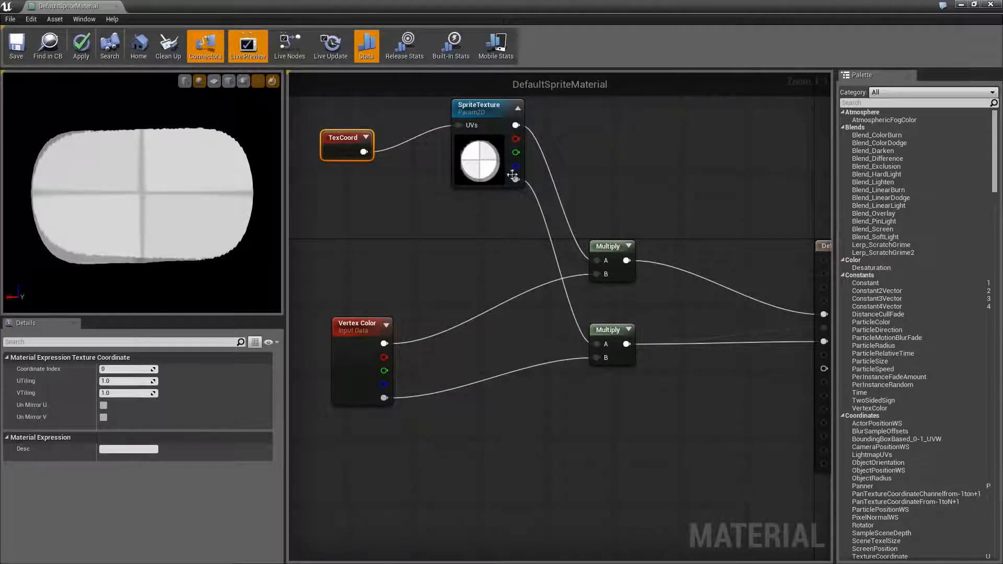
pyautogui.moveTo(650, 378); pyautogui.dragTo(547, 381, button='right')
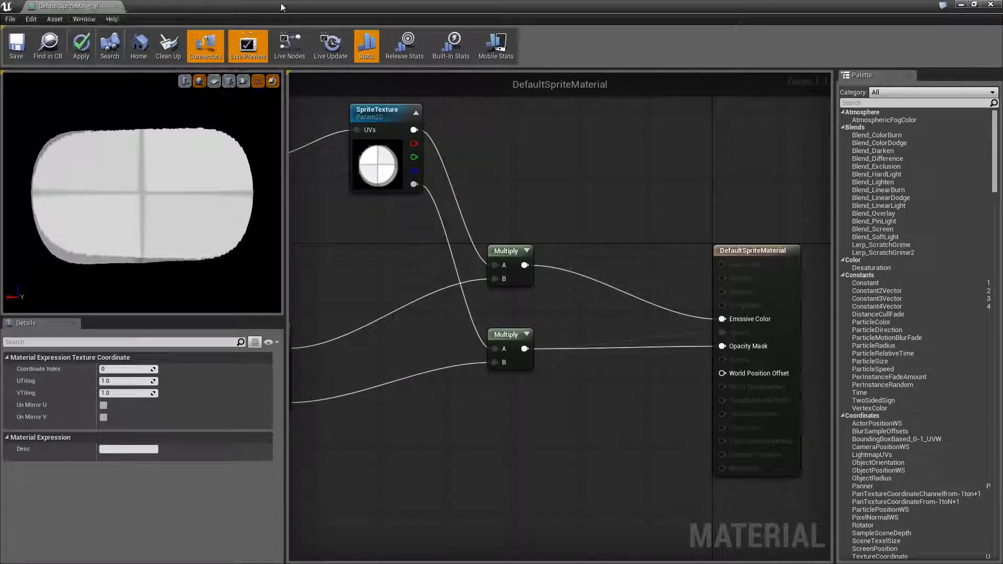
# Close the DefaultSpriteMaterial editor without applying any changes to the original material
pyautogui.click(990, 7)
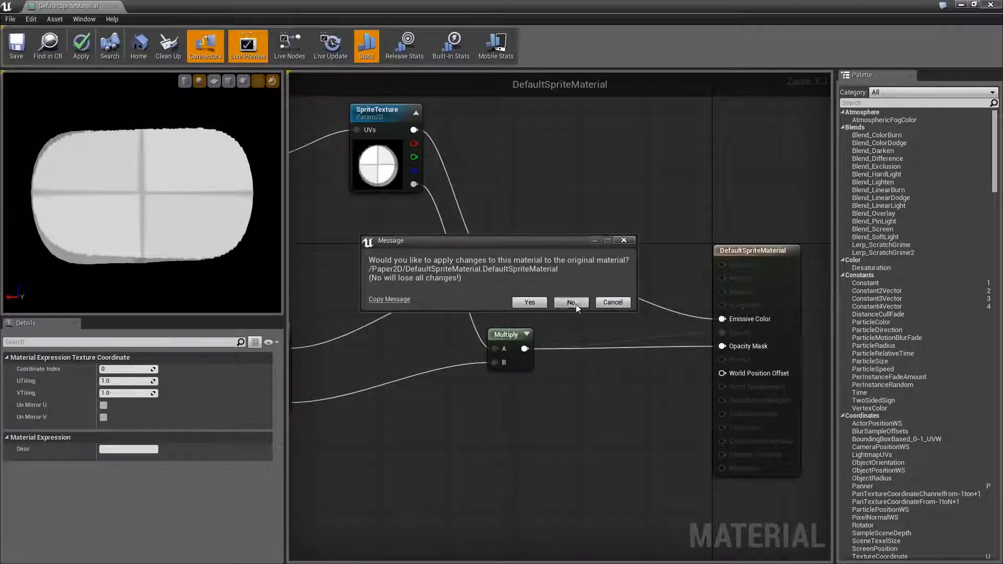
pyautogui.click(571, 302)
# Clear the Material filter and browse the project's Game and Textures folders
pyautogui.click(95, 314)
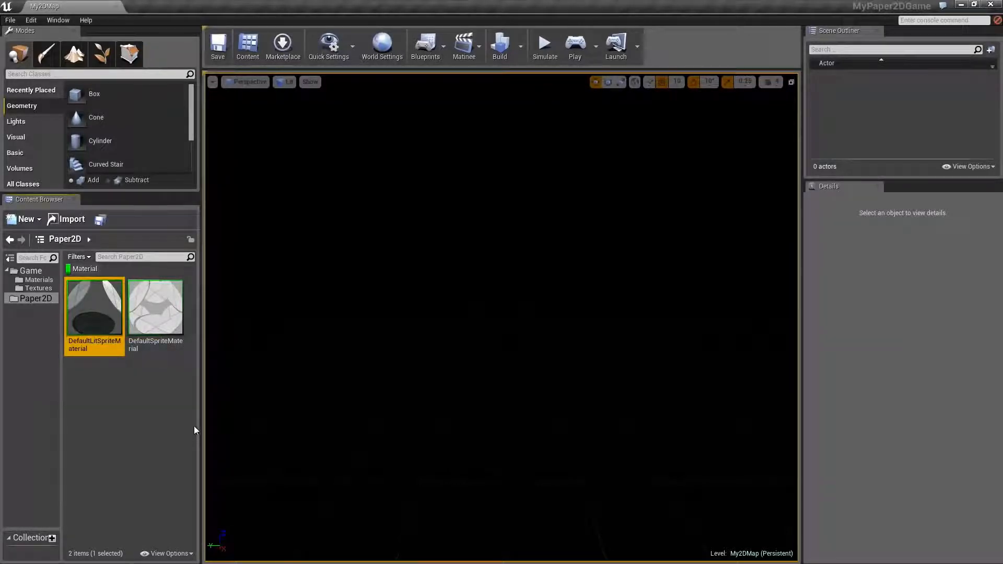
pyautogui.moveTo(95, 293)
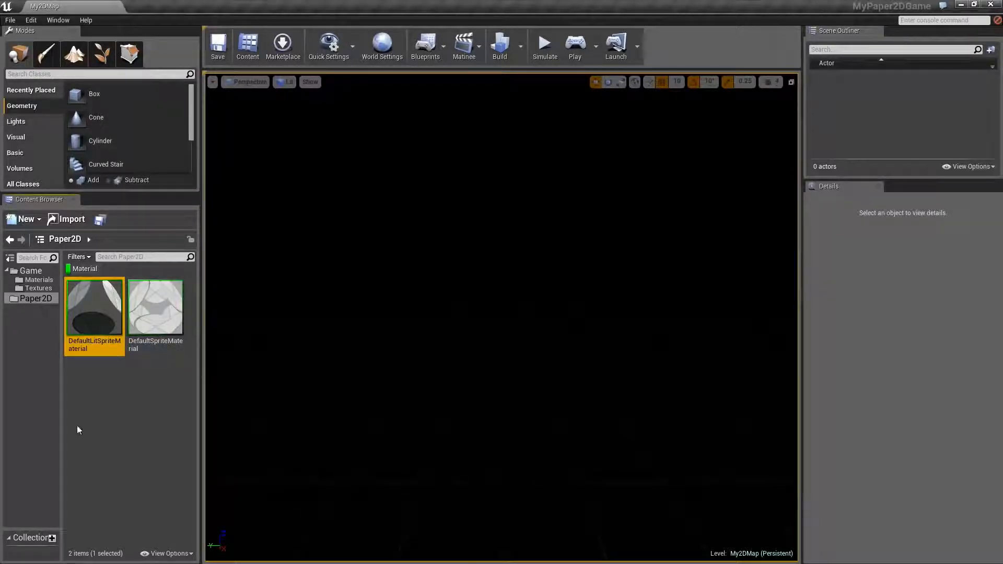
pyautogui.click(87, 270)
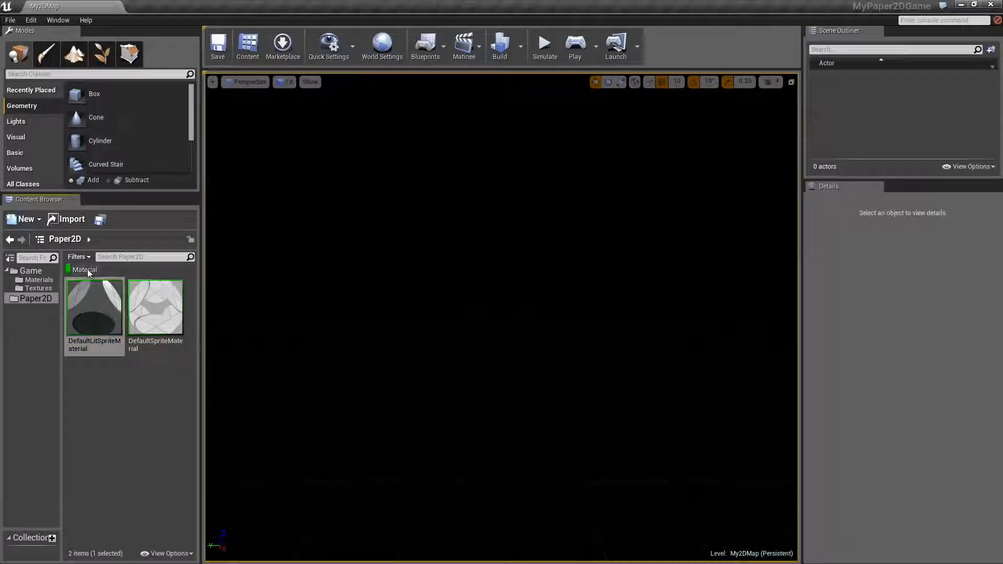
pyautogui.click(39, 271)
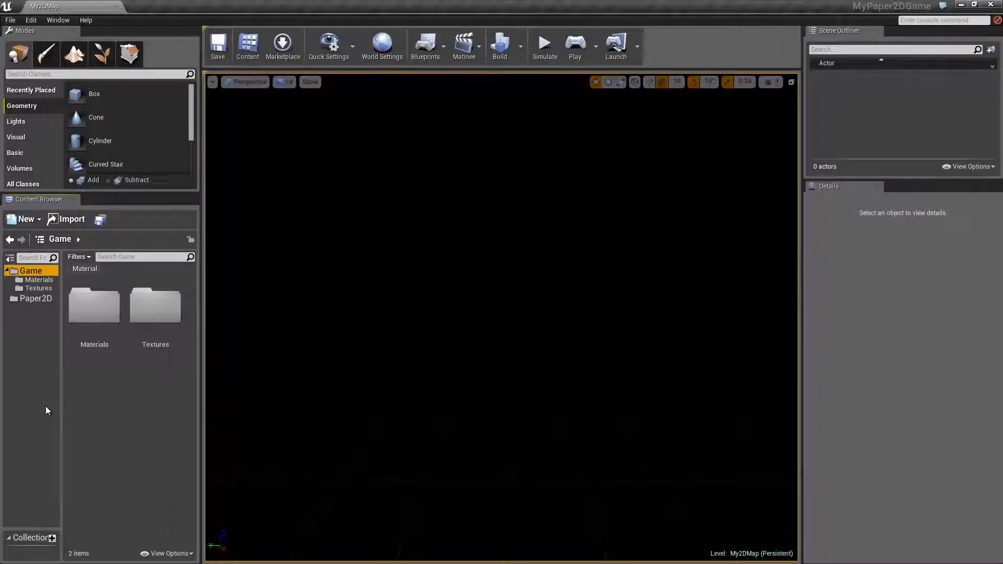
pyautogui.click(45, 288)
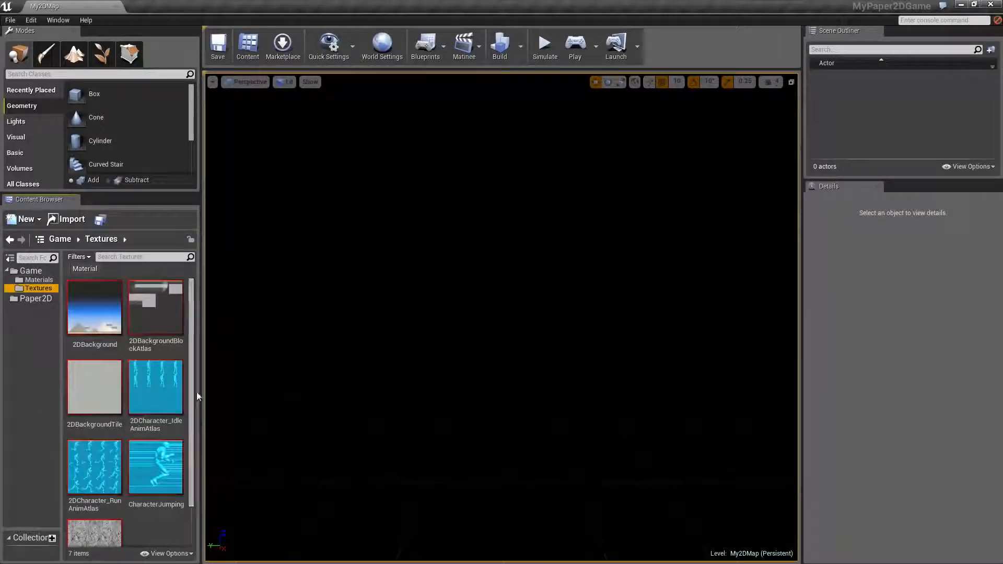
pyautogui.moveTo(106, 312)
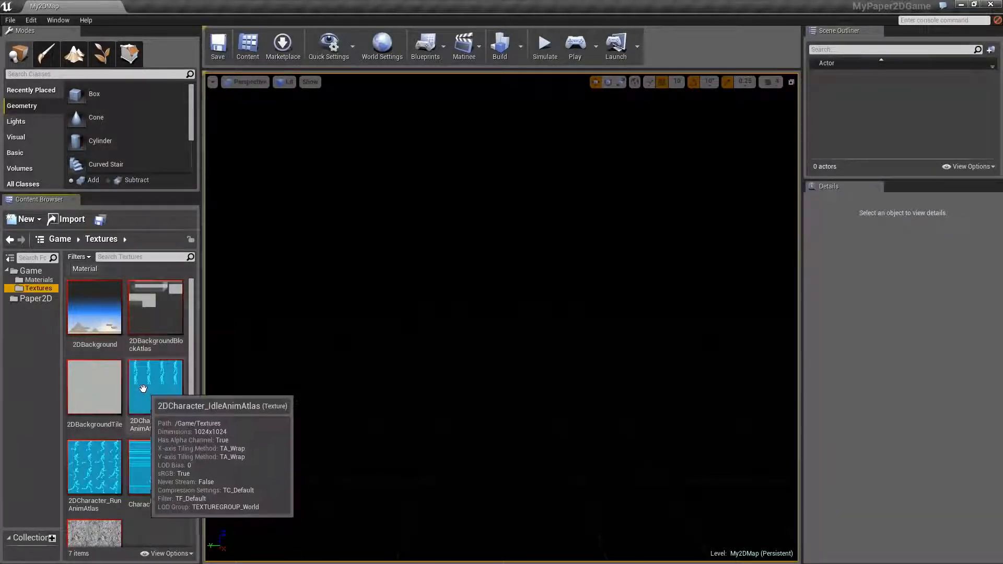
# Create a new folder named Sprites inside the Game folder
pyautogui.click(30, 271)
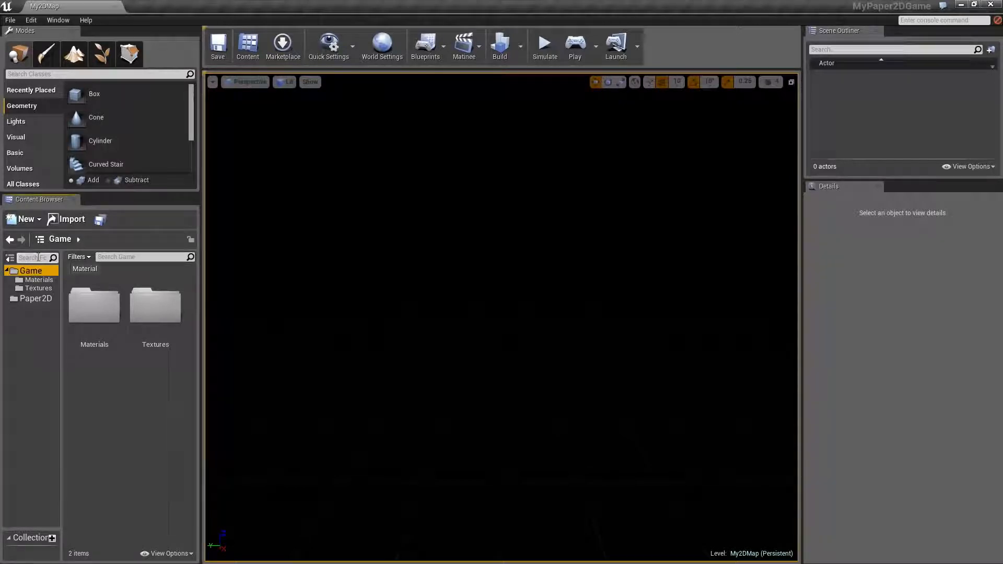
pyautogui.click(29, 219)
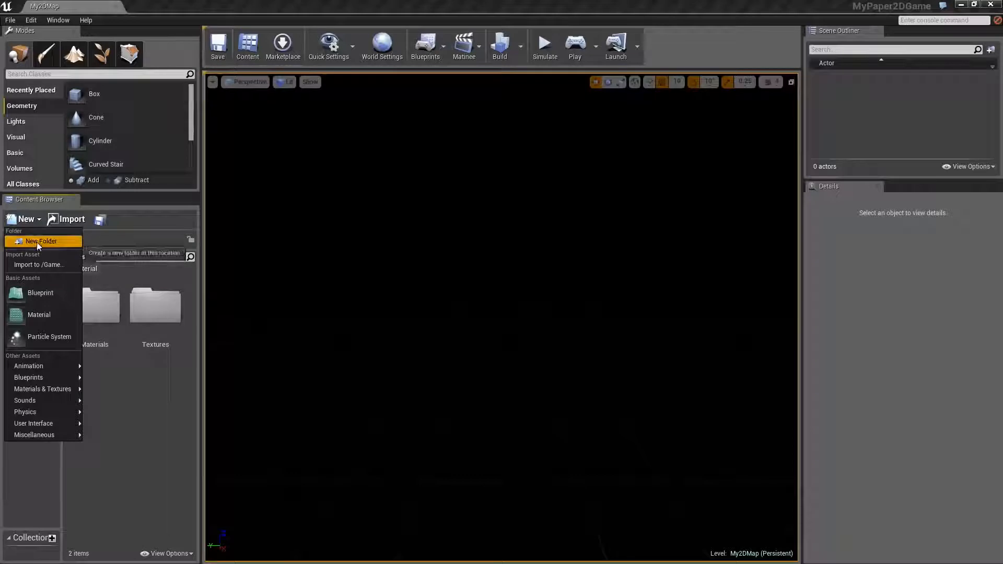
pyautogui.click(41, 241)
pyautogui.write('Sprites')
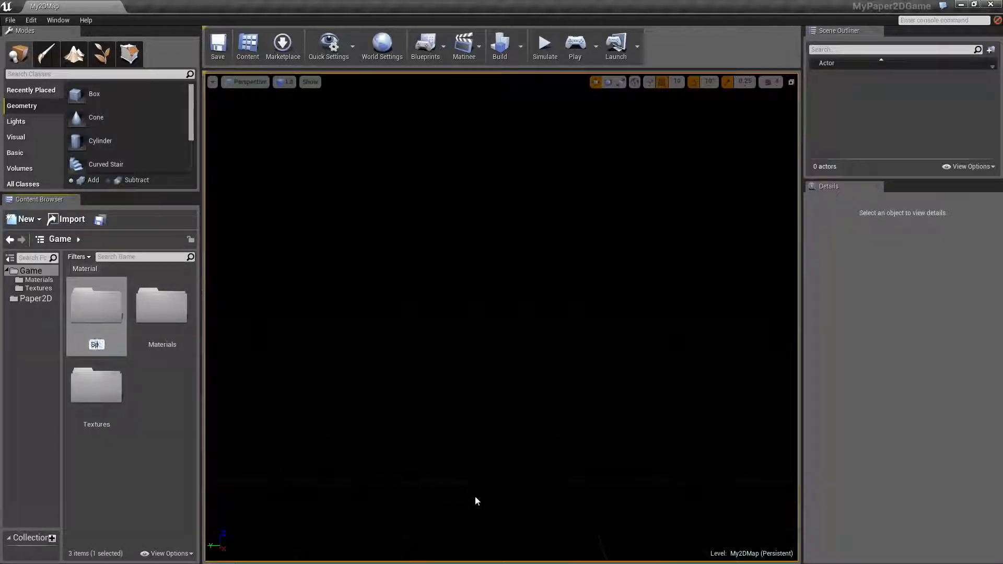
pyautogui.press('Return')
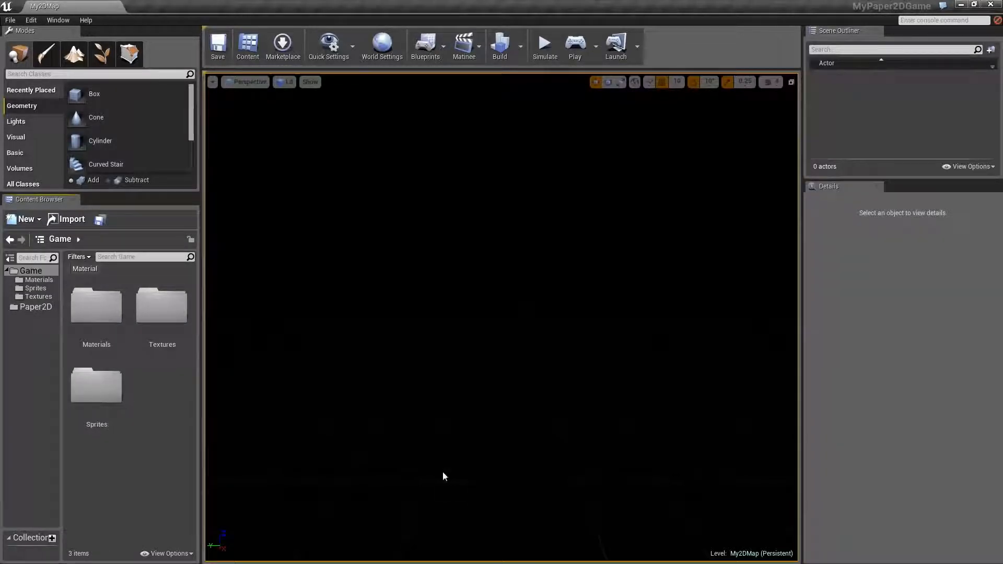
# Create a sprite from the 2DBackground texture in the Textures folder, keeping the default name
pyautogui.click(40, 296)
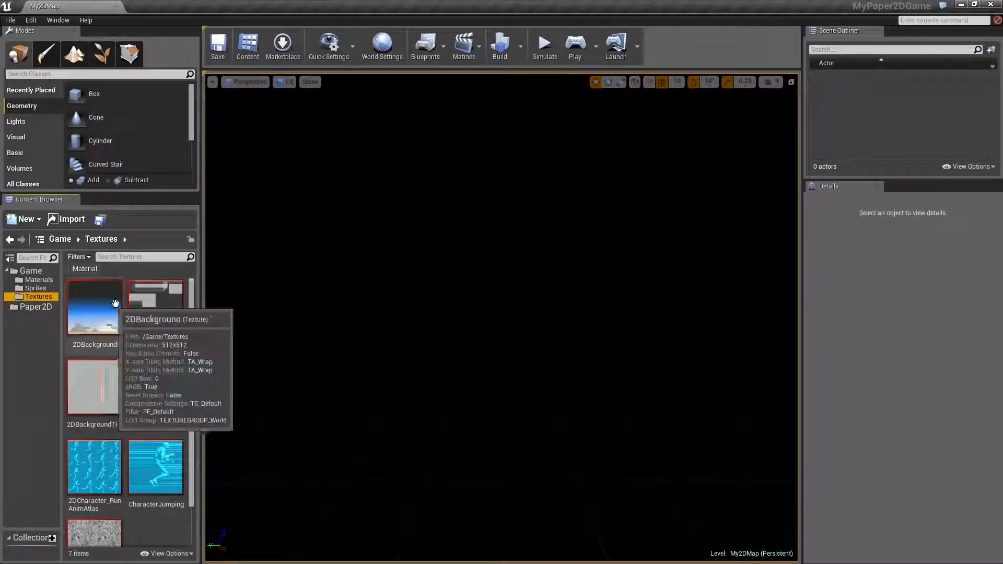
pyautogui.rightClick(95, 303)
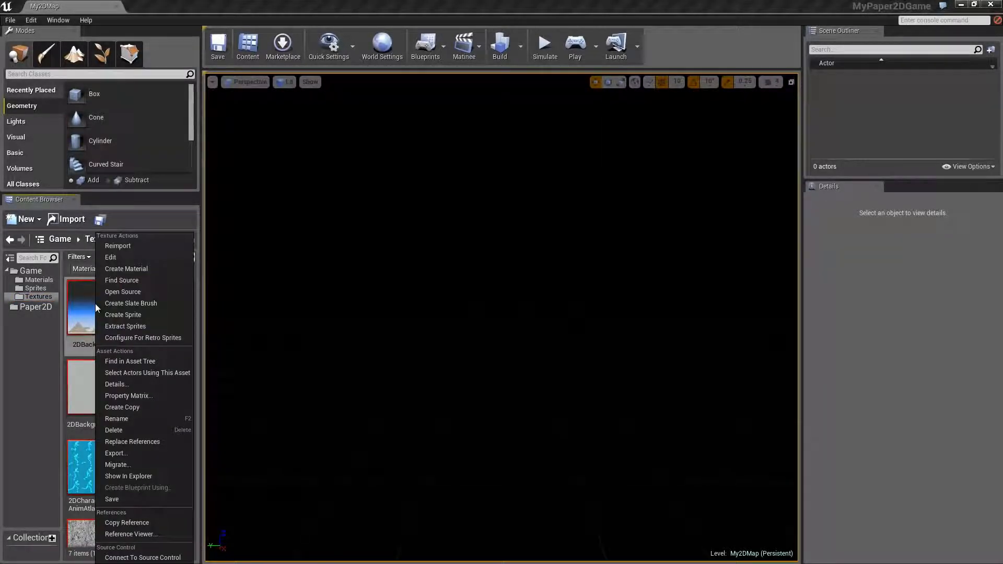
pyautogui.click(135, 317)
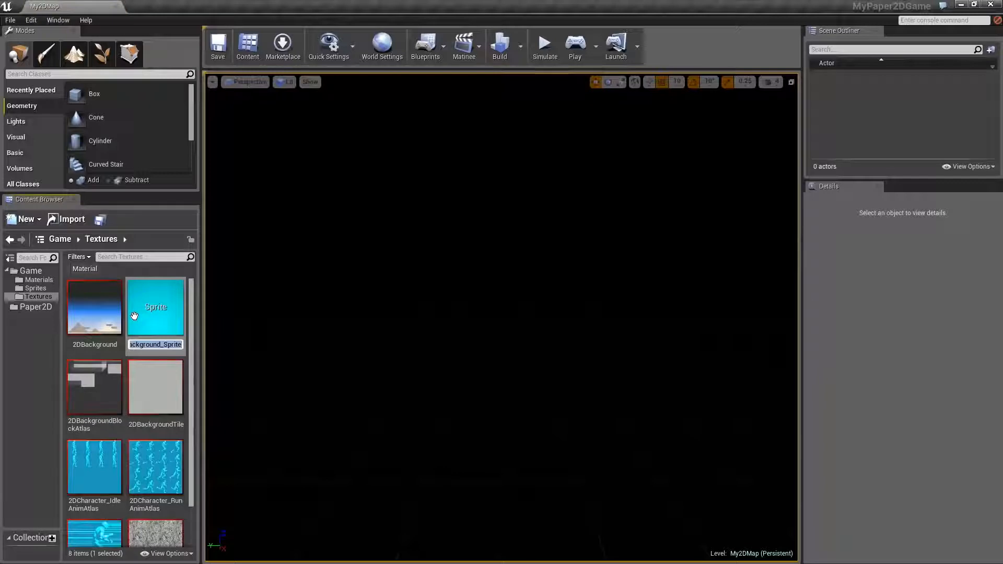
pyautogui.press('Return')
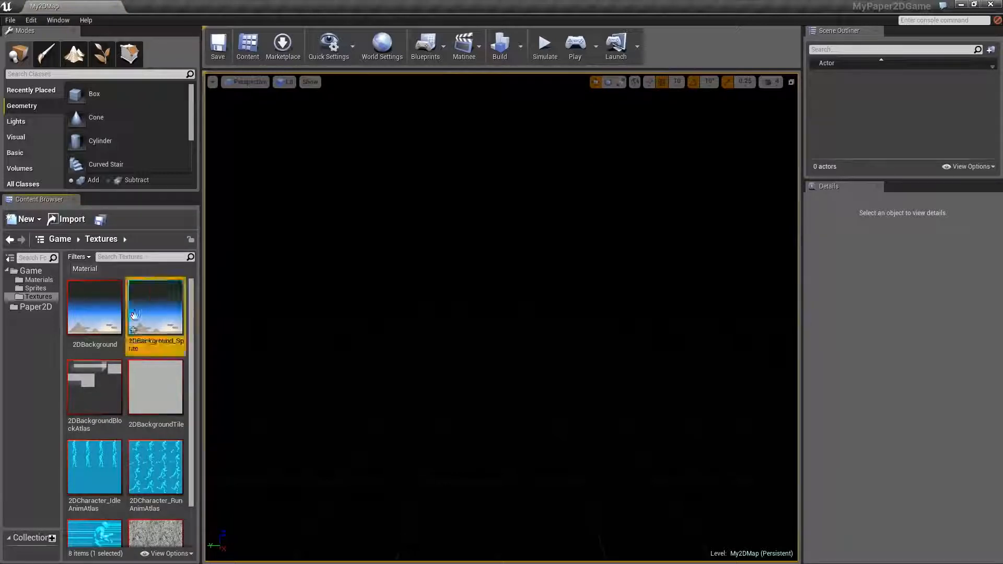
# Move the new background sprite into the Sprites folder and open that folder
pyautogui.moveTo(134, 316); pyautogui.dragTo(44, 291)
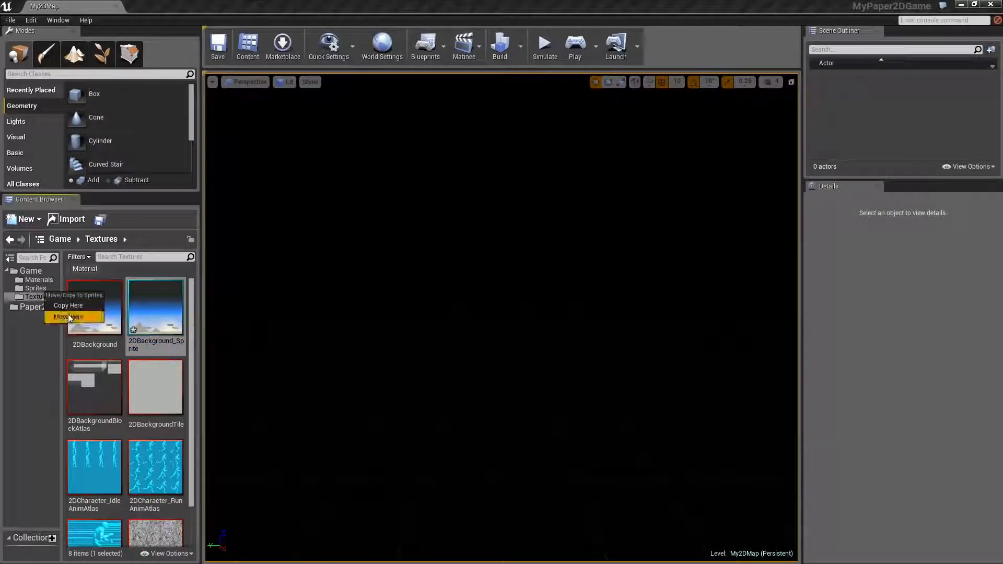
pyautogui.click(68, 315)
pyautogui.click(31, 287)
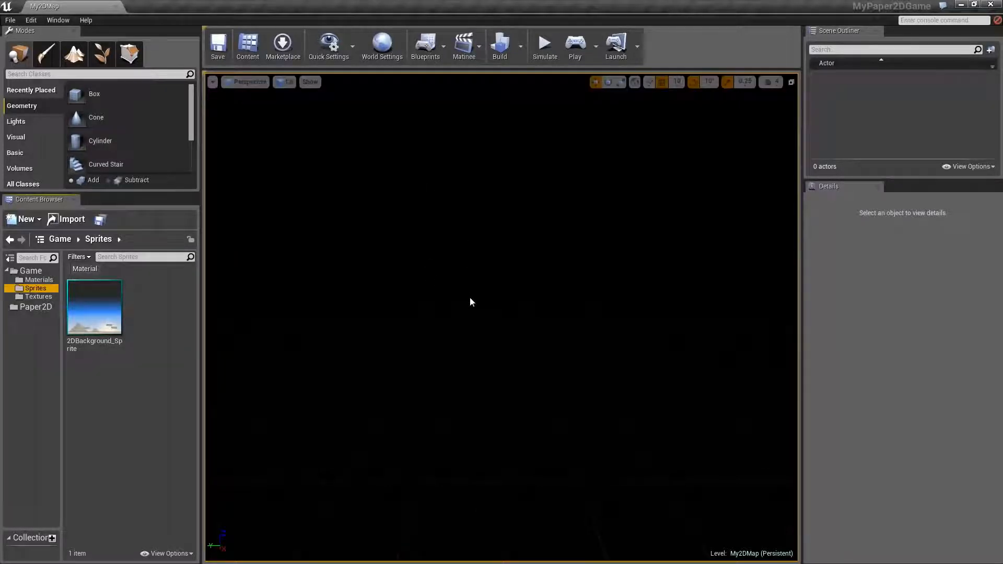
# Switch the level viewport to the Front orthographic view
pyautogui.click(248, 82)
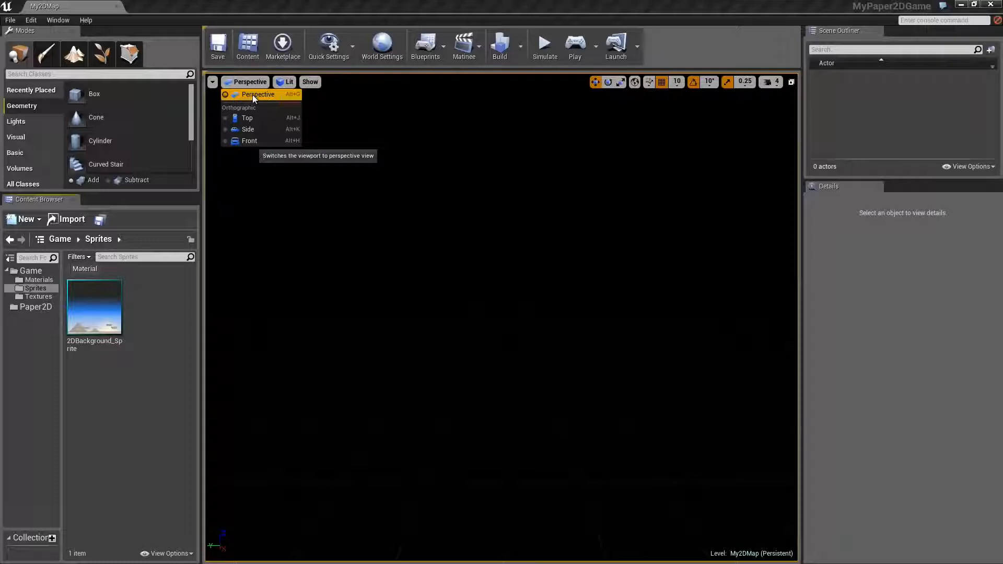
pyautogui.click(250, 140)
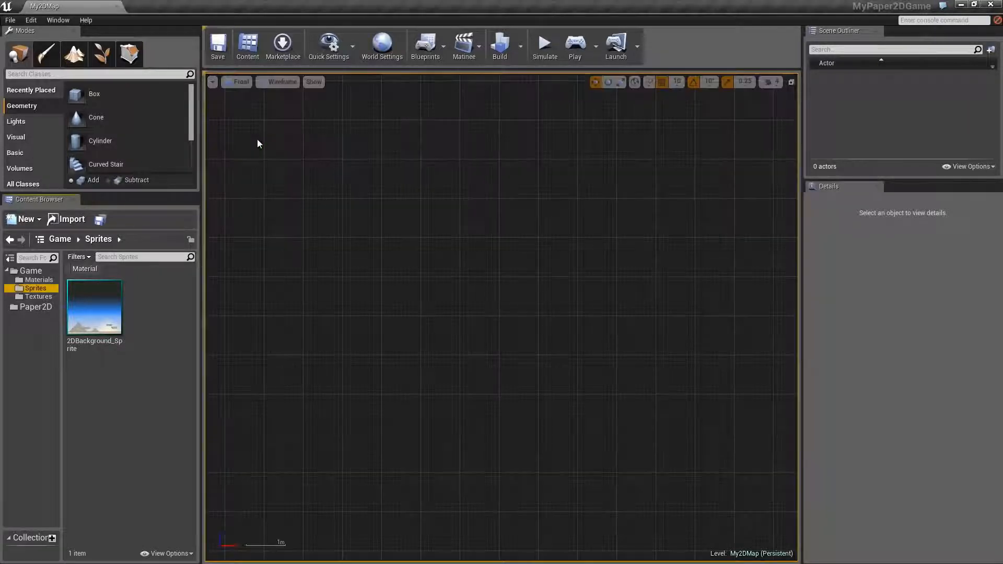
pyautogui.moveTo(408, 266); pyautogui.dragTo(285, 529, button='right')
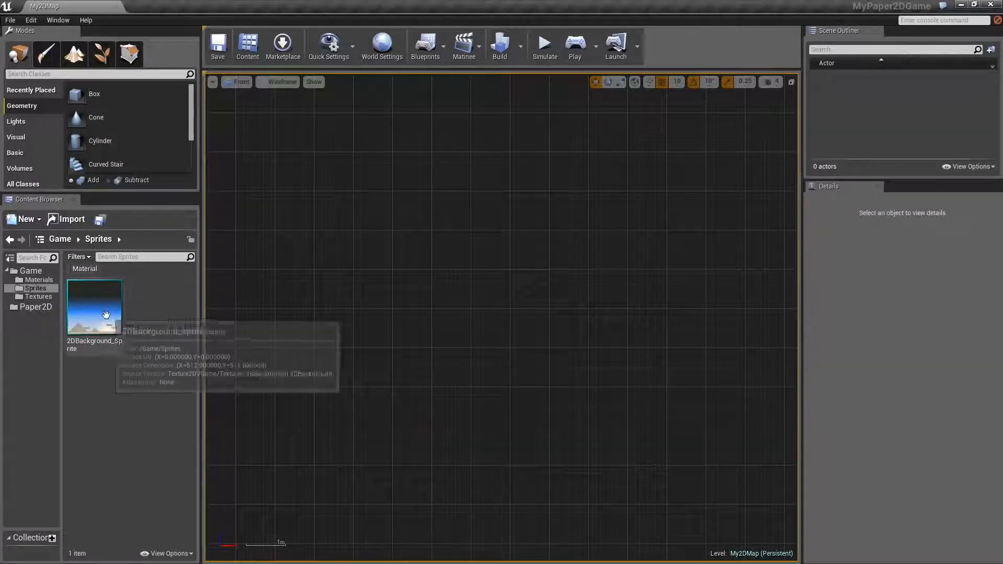
# Place the background sprite in the level at about X 930, Z 130
pyautogui.moveTo(97, 310); pyautogui.dragTo(487, 372)
pyautogui.moveTo(537, 419); pyautogui.dragTo(537, 419)
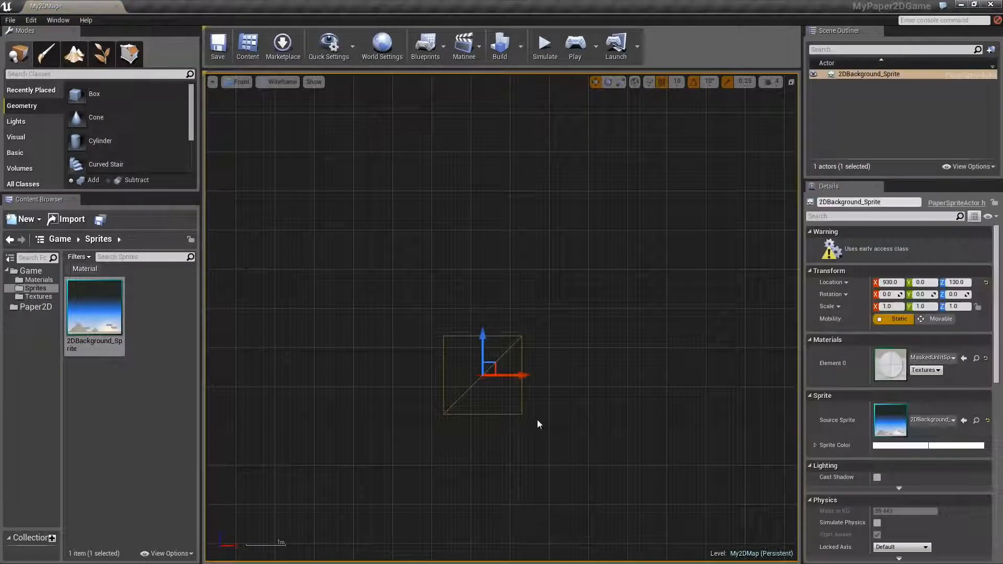
pyautogui.scroll(3, 516, 410)
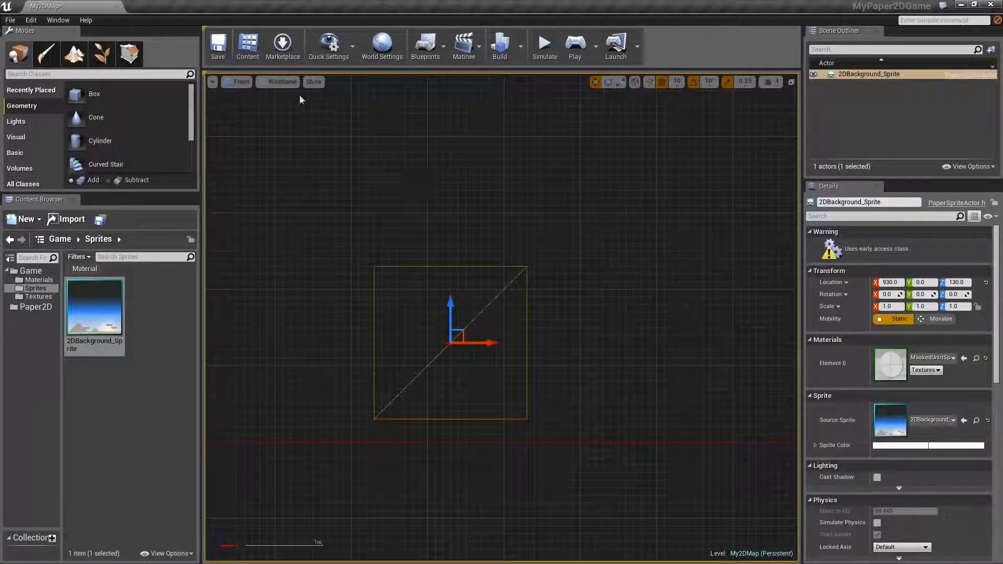
# Set the viewport view mode to Lit
pyautogui.click(281, 82)
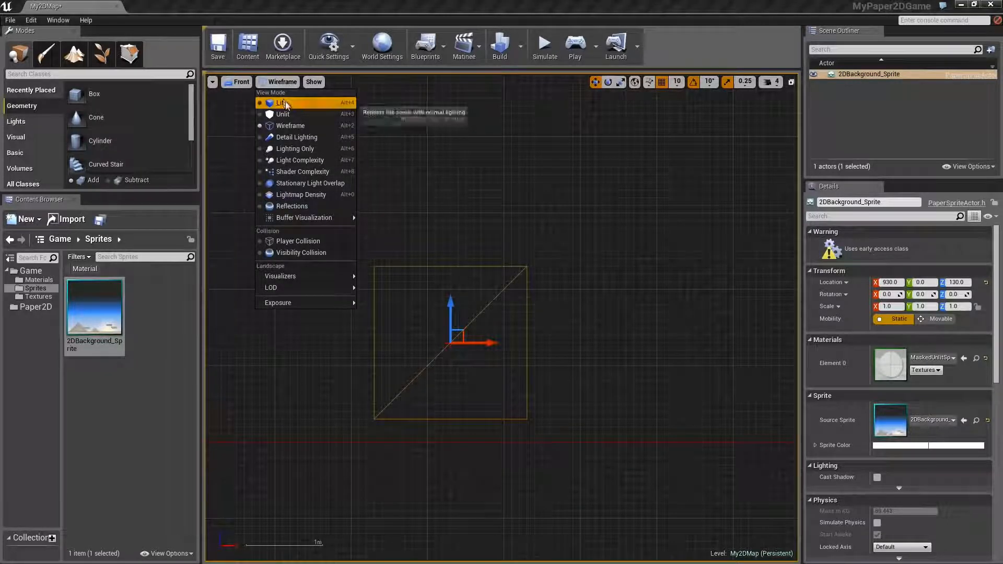
pyautogui.click(281, 102)
pyautogui.scroll(3, 412, 360)
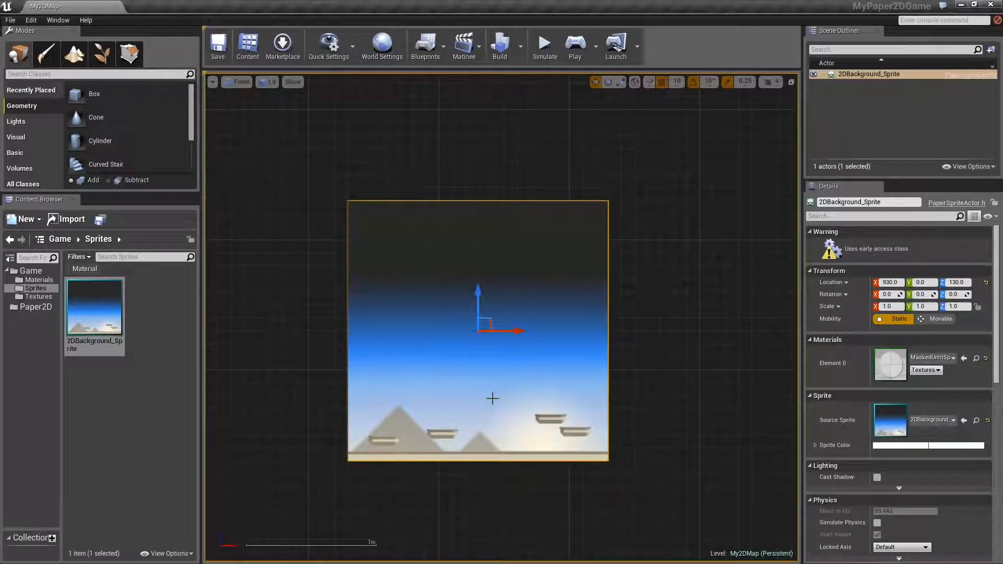
pyautogui.scroll(-5, 492, 398)
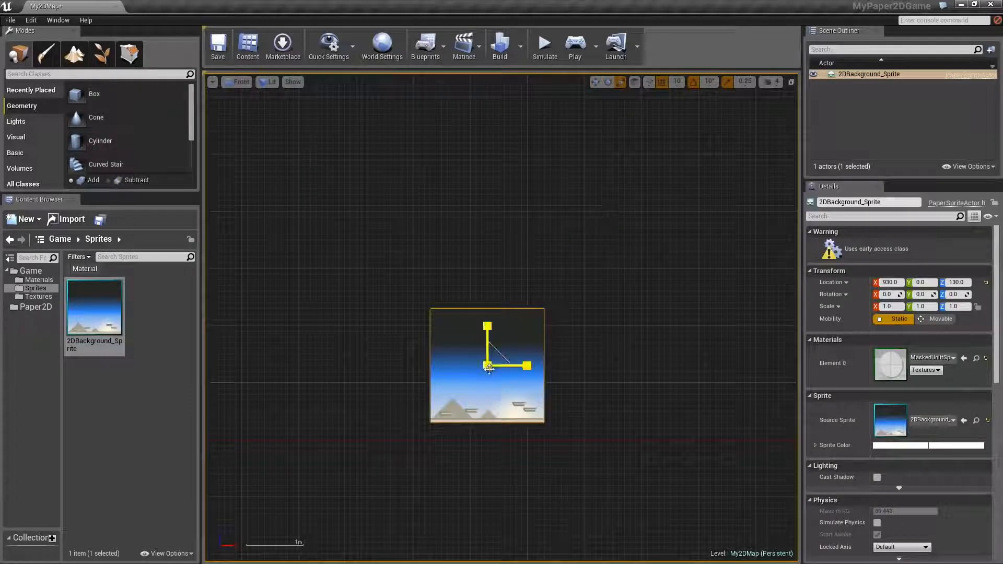
# Scale the background sprite uniformly to about 2.5
pyautogui.moveTo(487, 365); pyautogui.dragTo(528, 207)
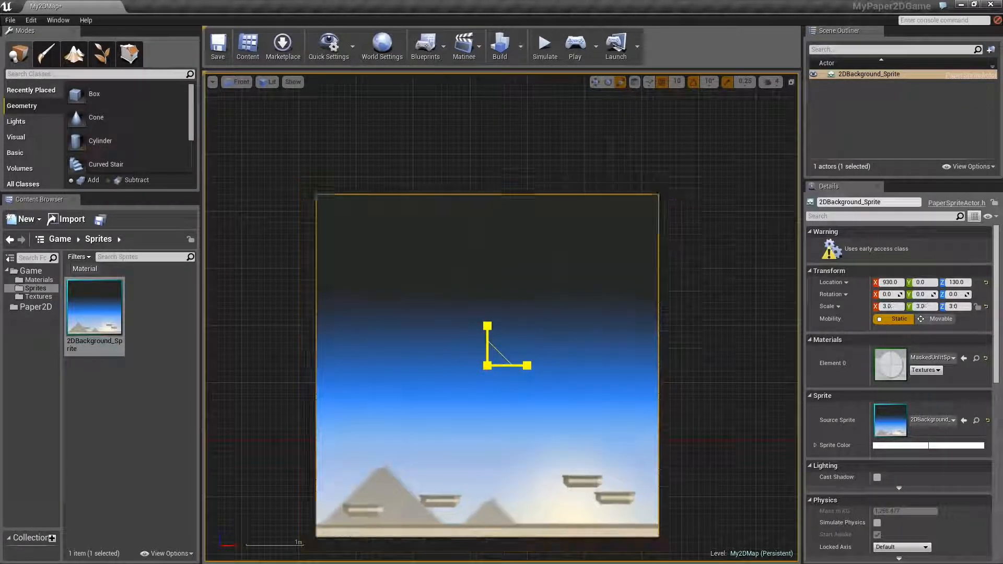
pyautogui.press('w')
pyautogui.moveTo(596, 425); pyautogui.dragTo(340, 315, button='right')
pyautogui.moveTo(490, 349); pyautogui.dragTo(724, 365, button='right')
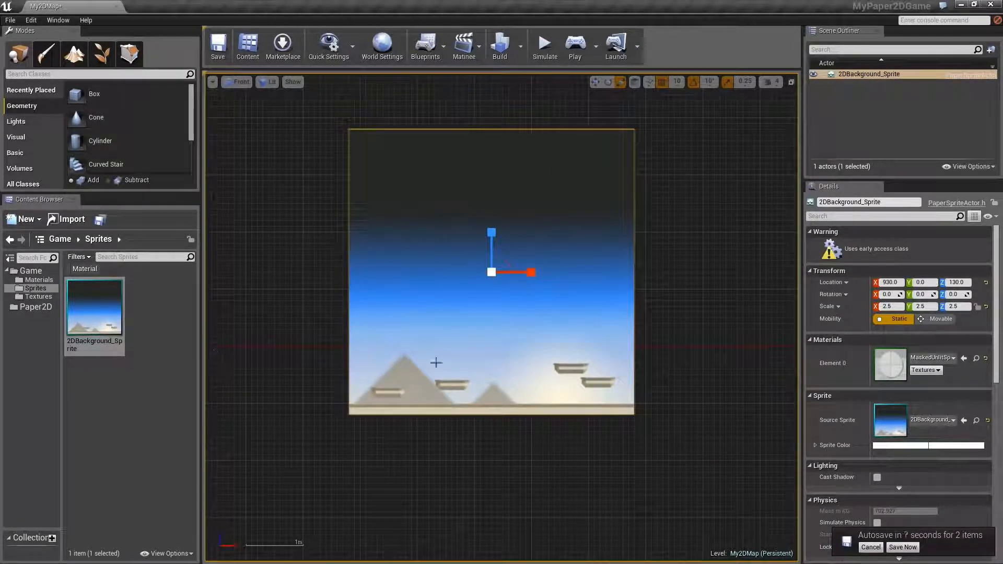
# Move the background sprite upward to about Z 250
pyautogui.moveTo(492, 225); pyautogui.dragTo(479, 169)
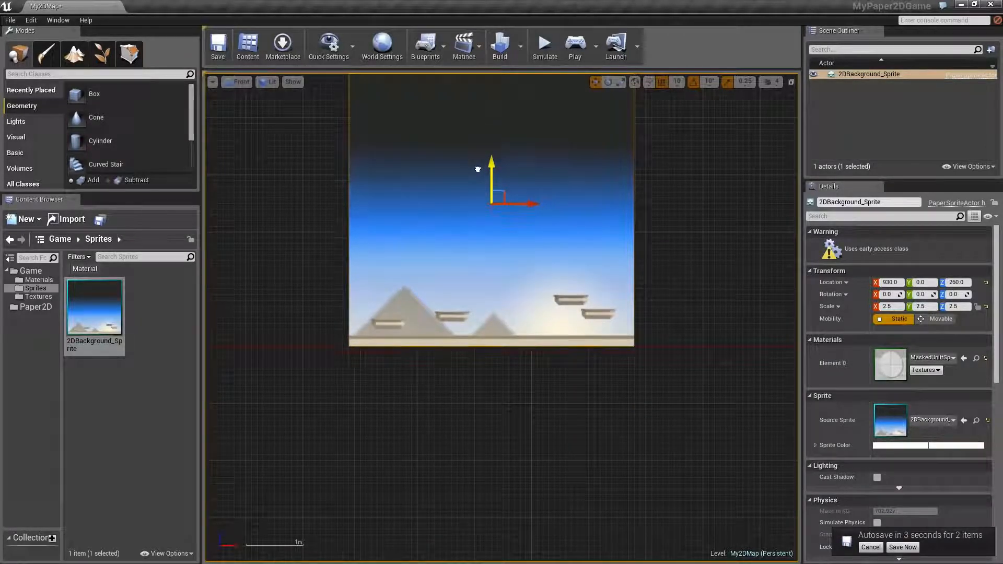
pyautogui.moveTo(475, 320); pyautogui.dragTo(447, 373, button='right')
pyautogui.scroll(3, 448, 372)
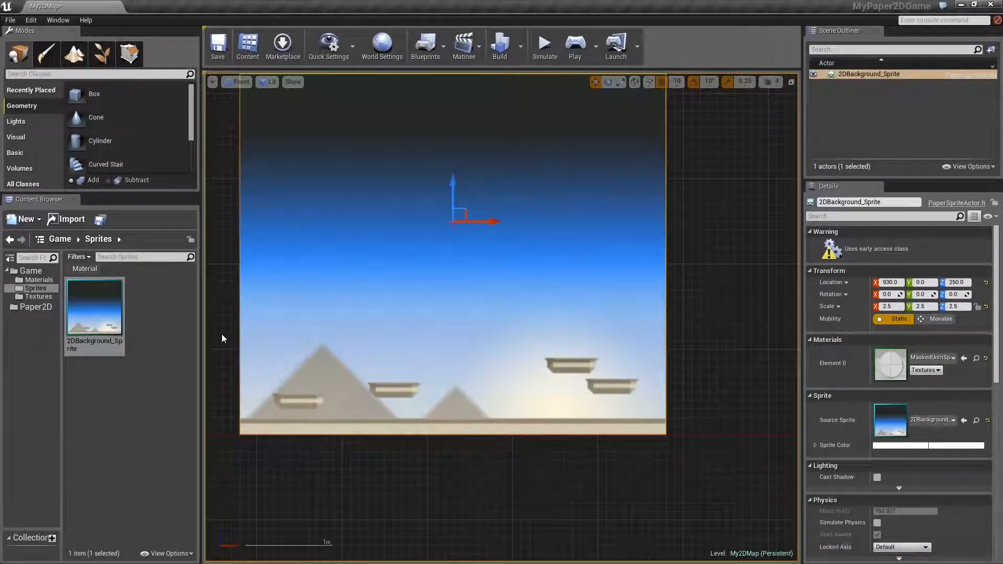
# Create a sprite from PrototypeTexture in the Textures folder and name it PrototypingSprite
pyautogui.rightClick(142, 302)
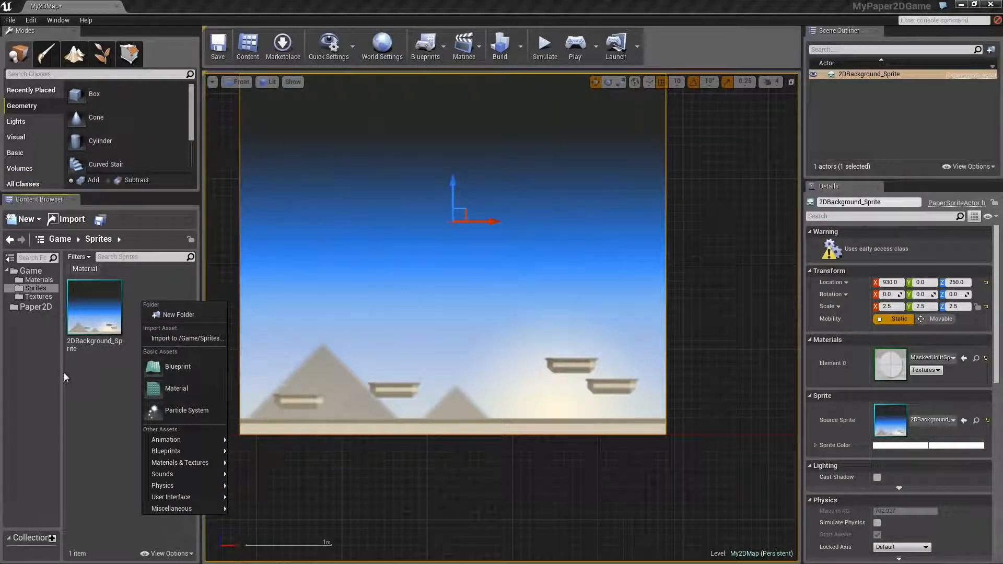
pyautogui.click(32, 296)
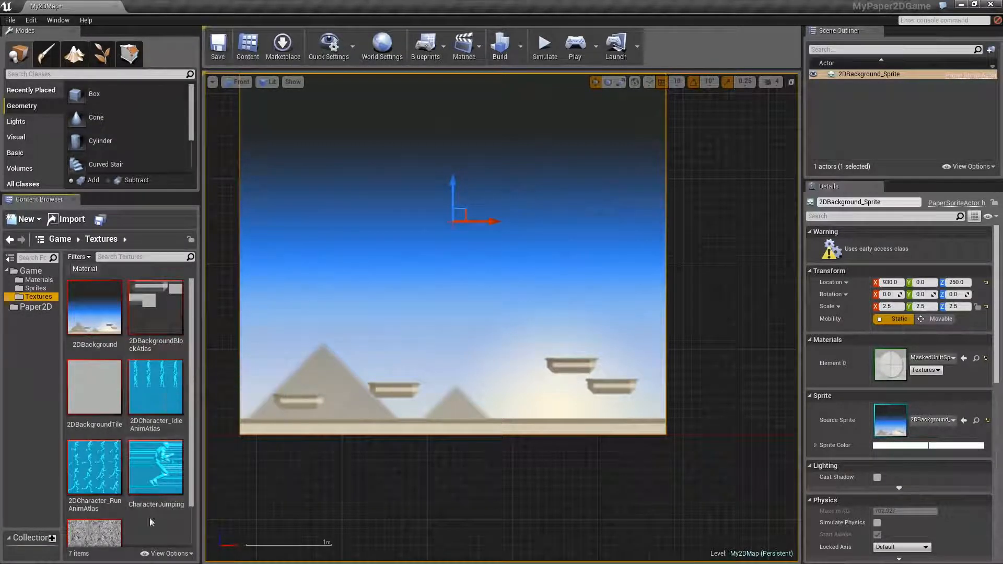
pyautogui.scroll(-2, 130, 413)
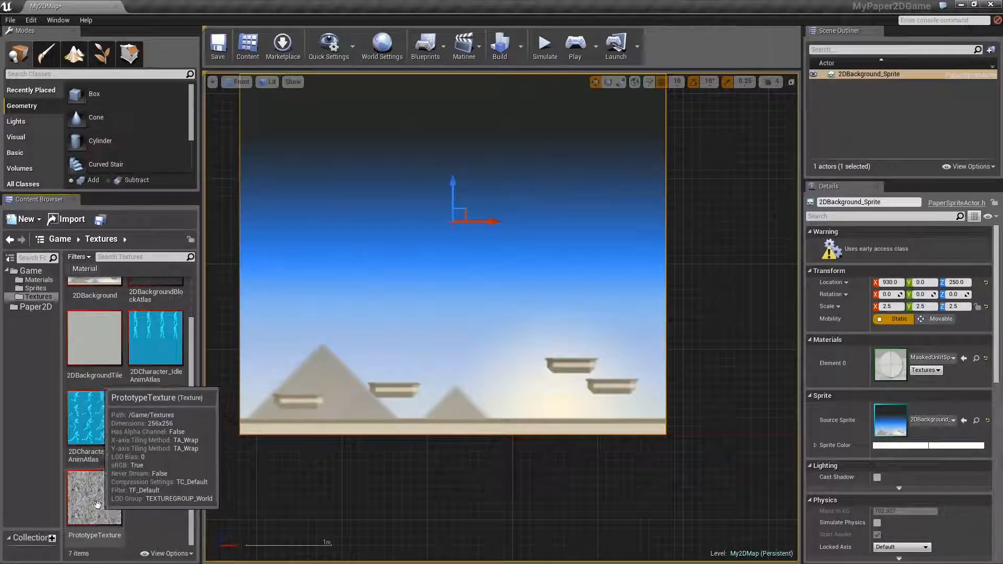
pyautogui.rightClick(95, 500)
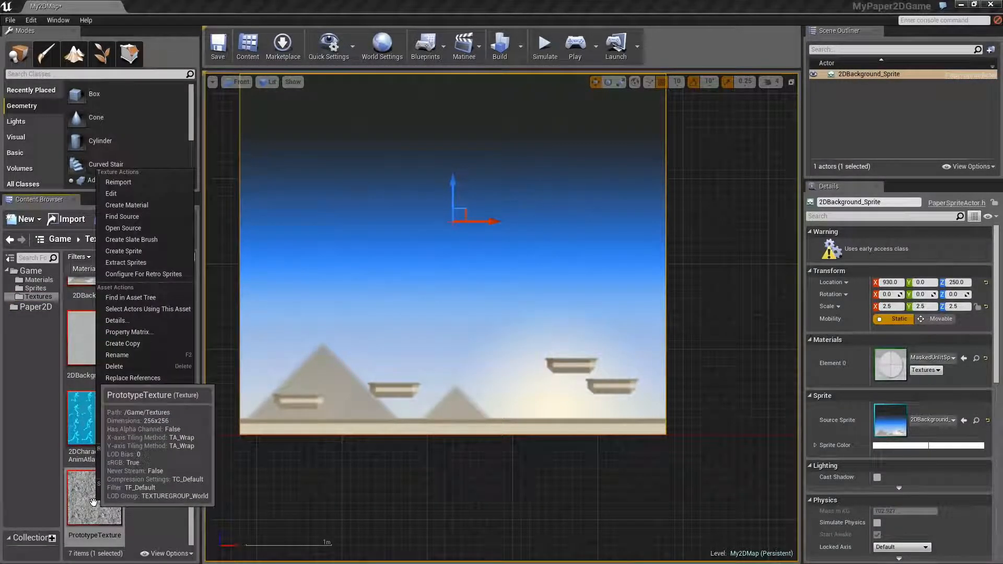
pyautogui.click(131, 250)
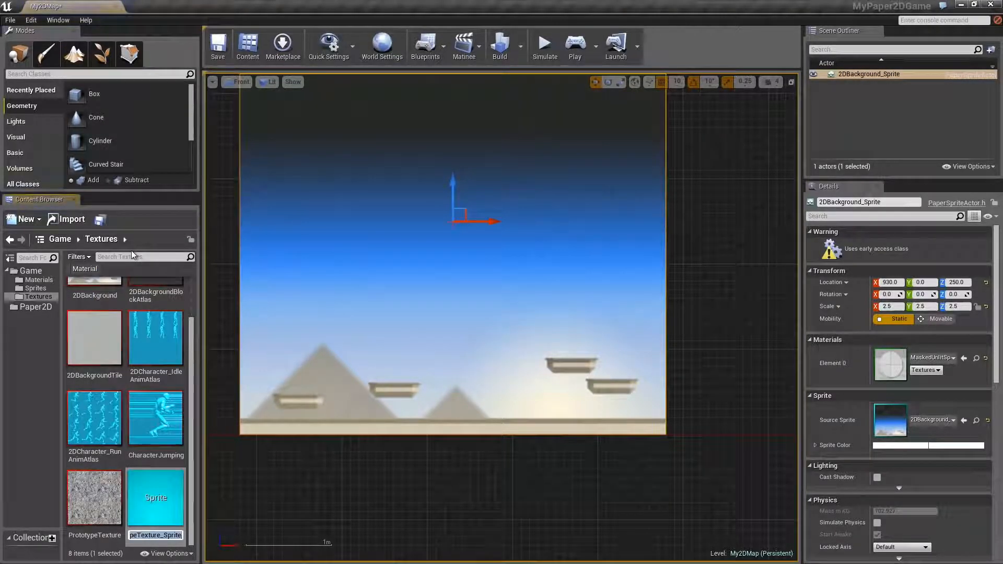
pyautogui.write('Prot')
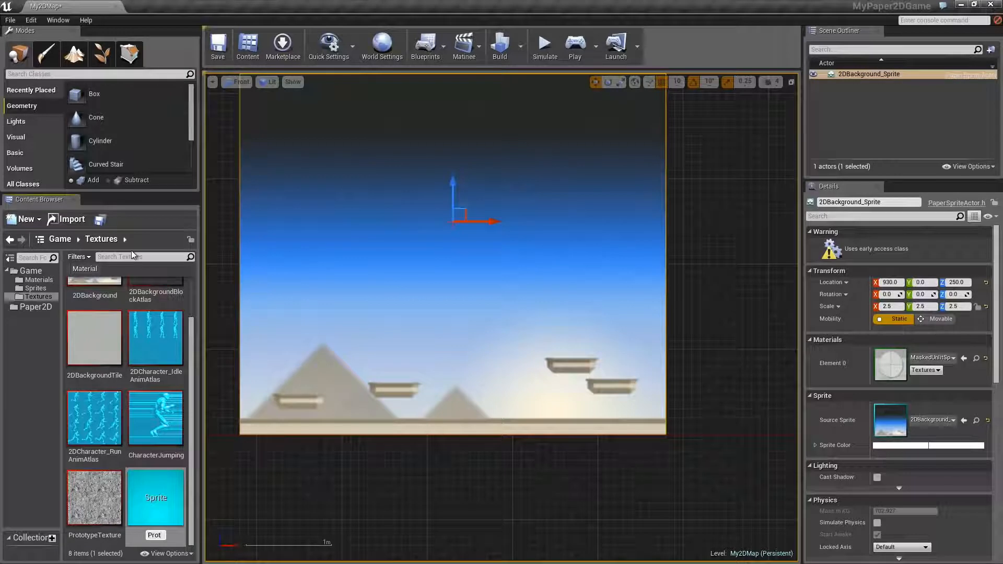
pyautogui.write('otypingSprite')
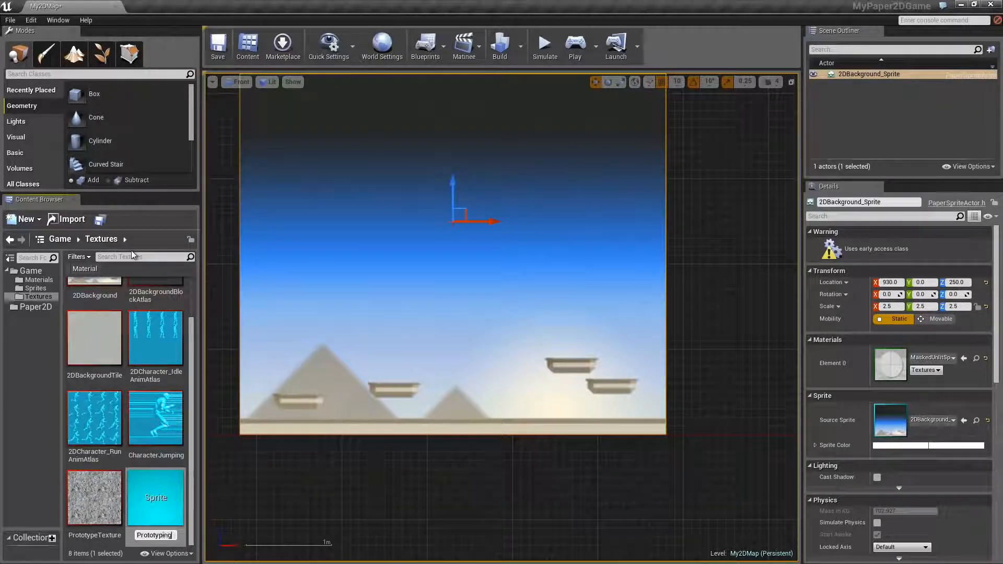
pyautogui.press('Return')
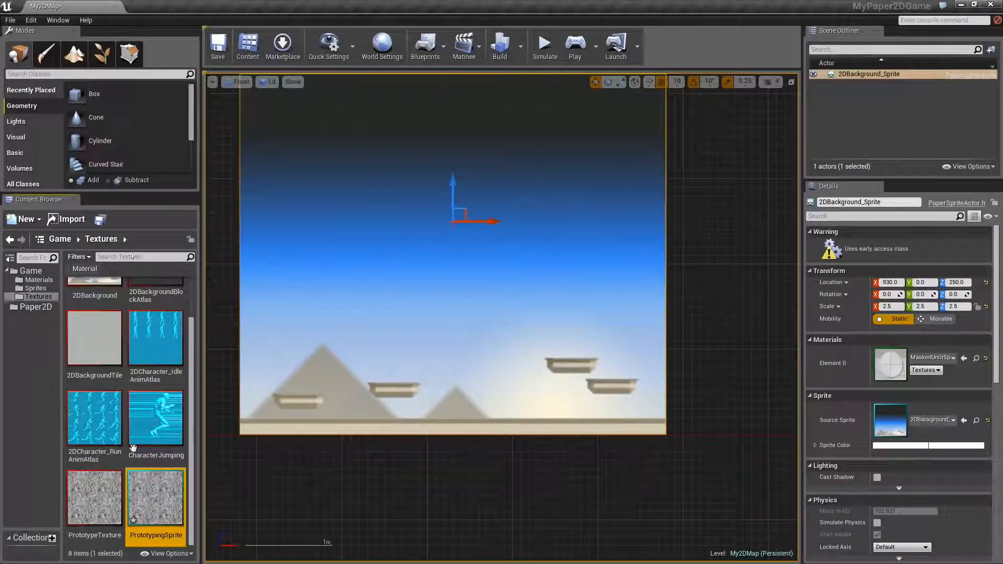
# Move PrototypingSprite into the Sprites folder and open that folder
pyautogui.moveTo(152, 502); pyautogui.dragTo(43, 295)
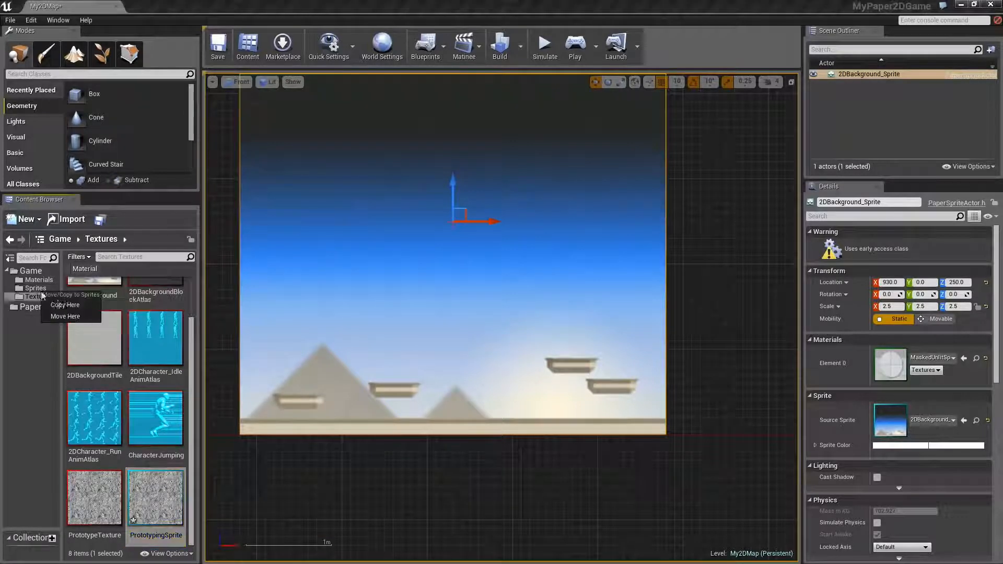
pyautogui.click(55, 309)
pyautogui.click(37, 289)
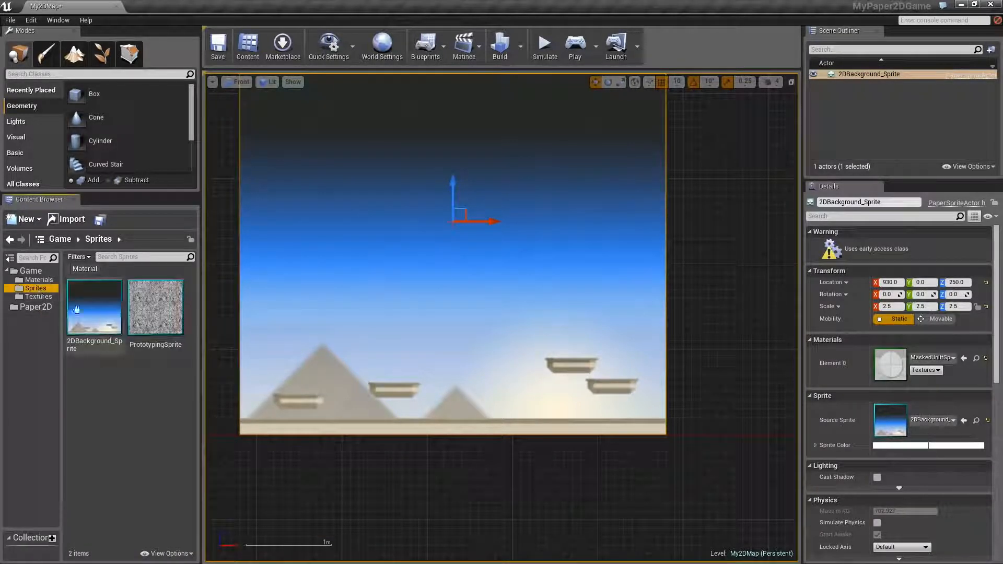
# Open PrototypingSprite in the Sprite Editor and step through then close the welcome tutorial
pyautogui.click(164, 312)
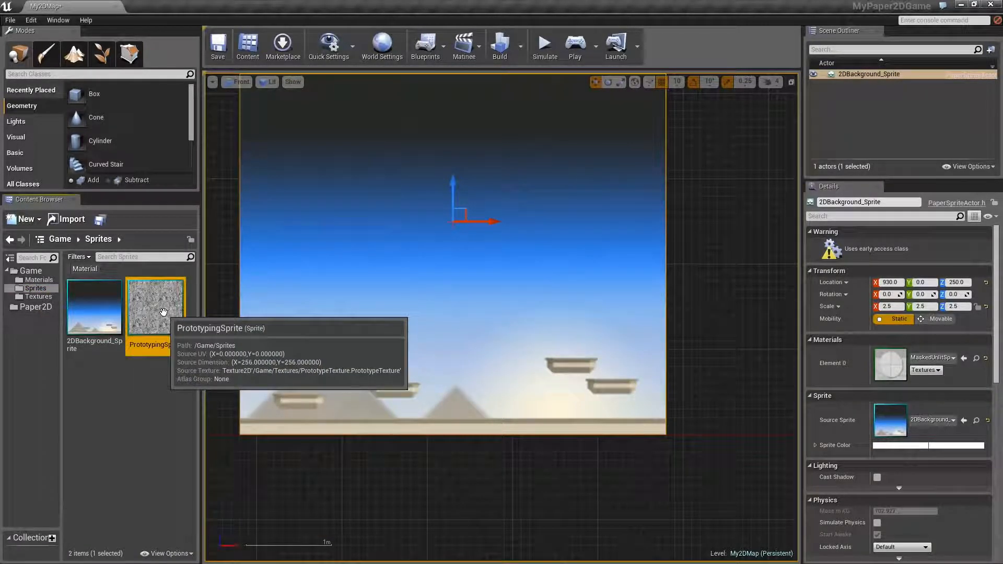
pyautogui.doubleClick(164, 313)
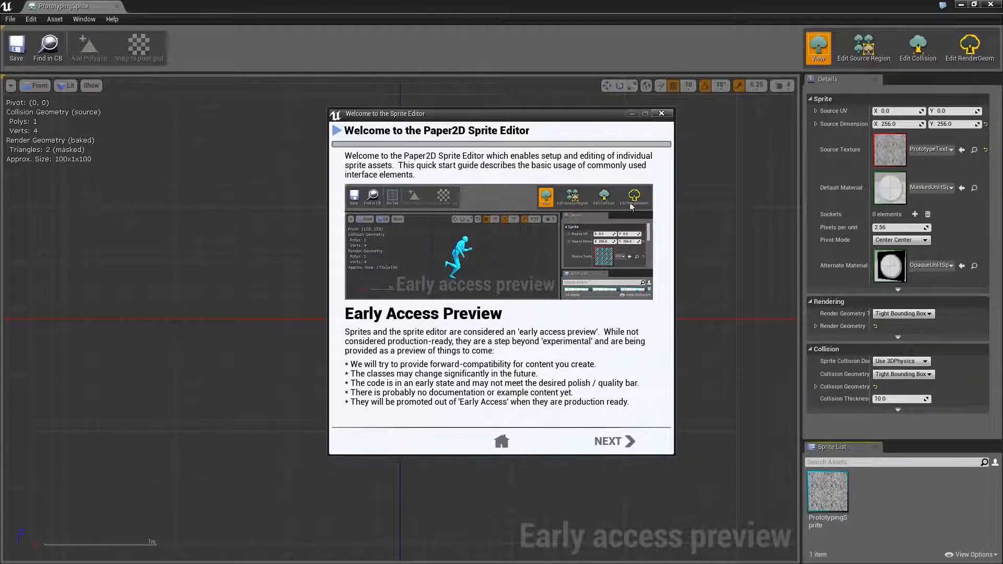
pyautogui.click(611, 442)
pyautogui.click(611, 442)
pyautogui.click(610, 442)
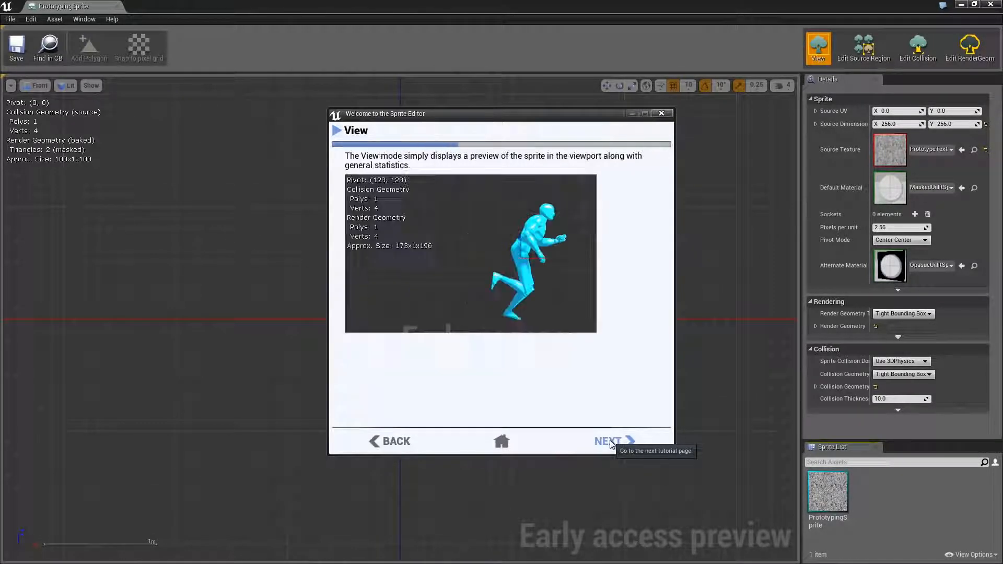
pyautogui.click(610, 442)
pyautogui.click(662, 114)
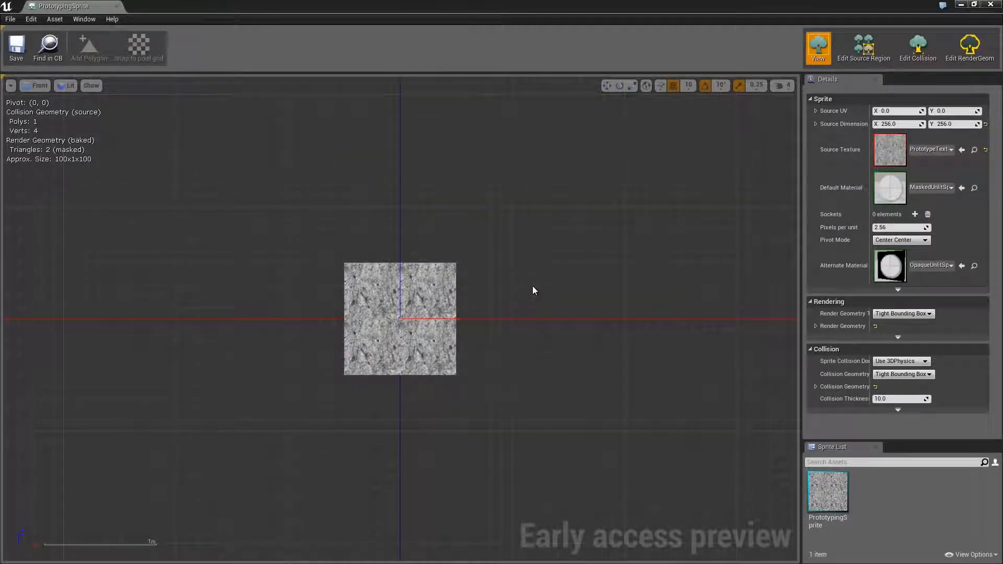
# Set the sprite's Default Material to LevelPrototype
pyautogui.scroll(3, 533, 286)
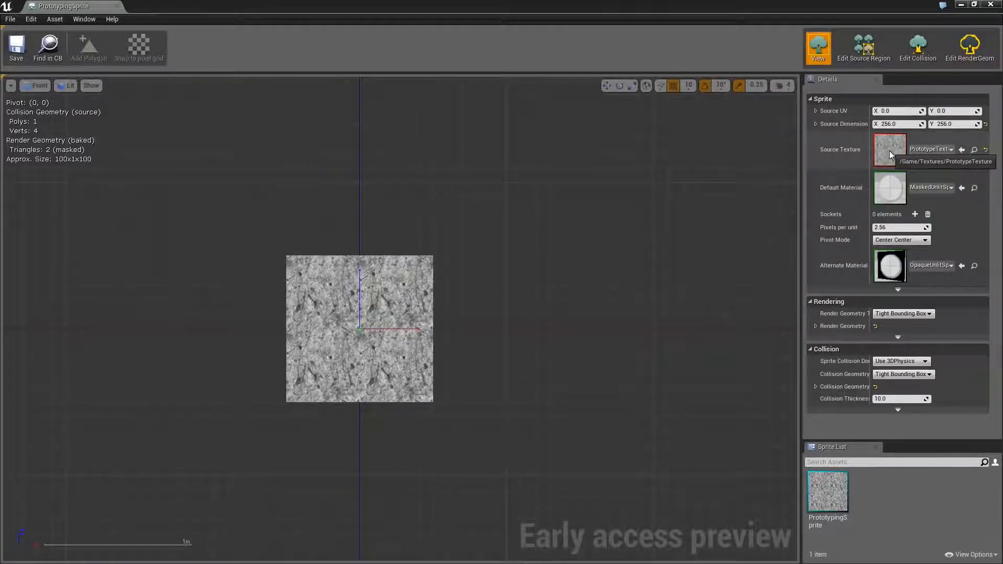
pyautogui.moveTo(802, 193); pyautogui.dragTo(690, 194)
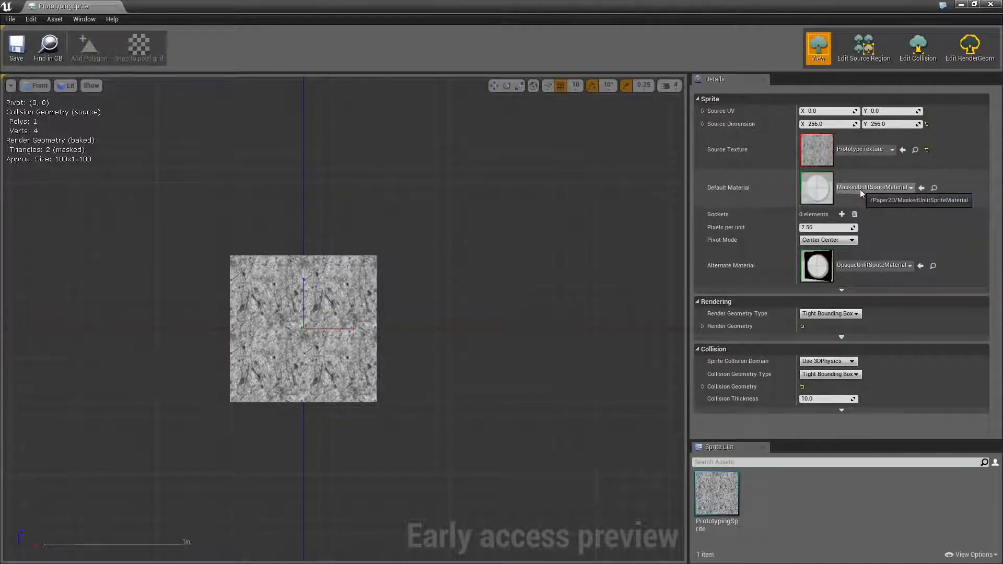
pyautogui.click(874, 190)
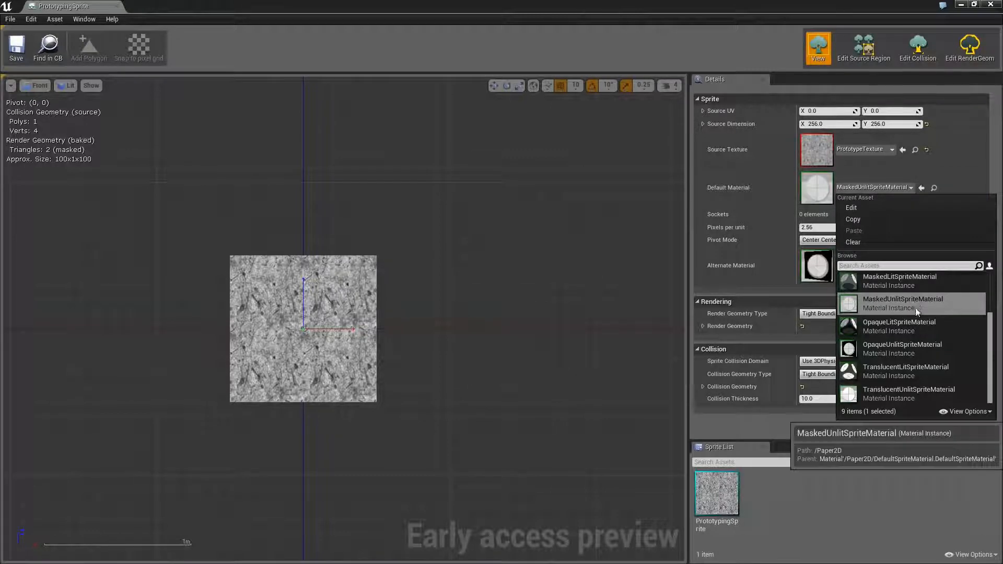
pyautogui.scroll(2, 951, 355)
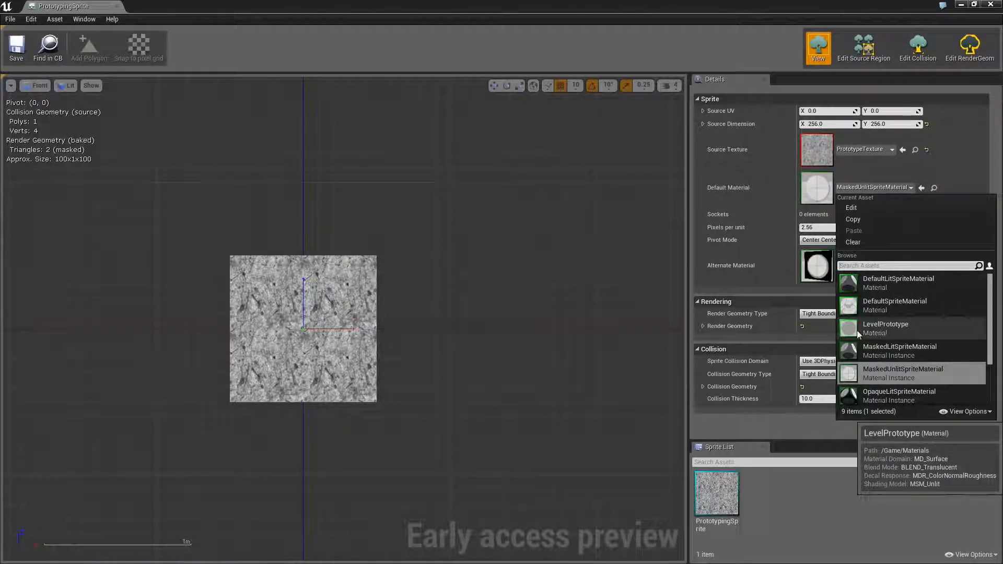
pyautogui.click(923, 333)
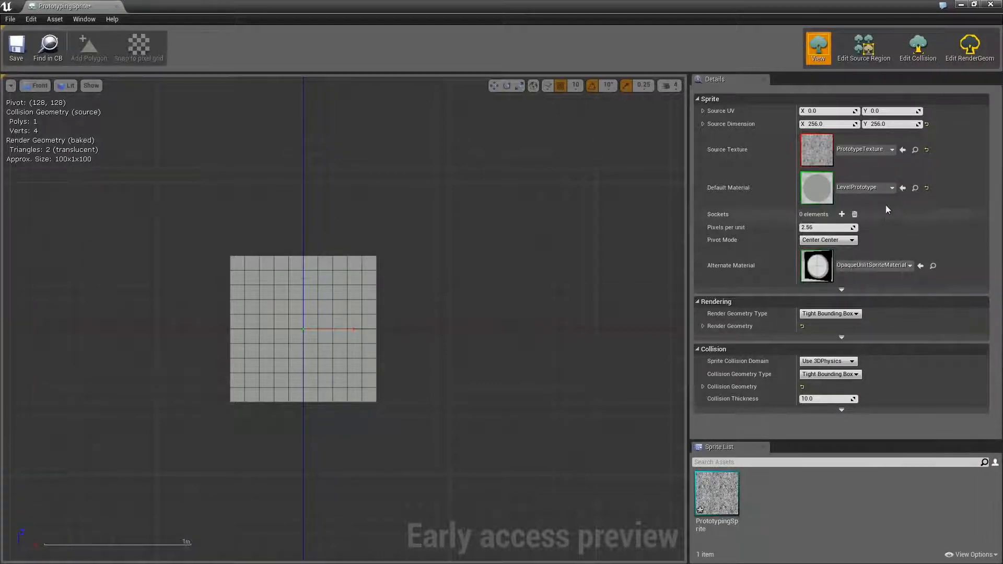
# Open the LevelPrototype material from the Materials folder in the Material Editor
pyautogui.click(886, 187)
pyautogui.scroll(2, 952, 343)
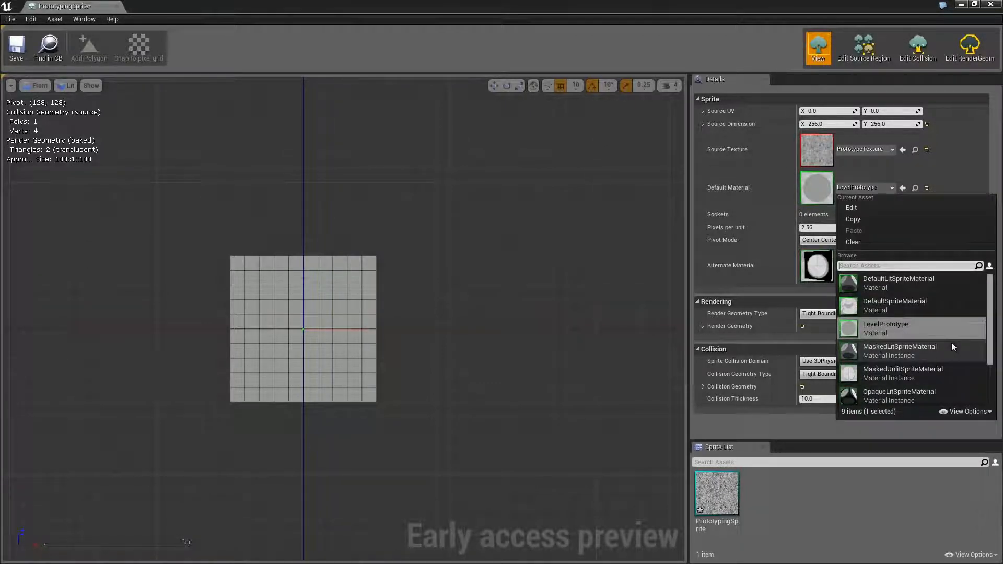
pyautogui.scroll(-2, 952, 343)
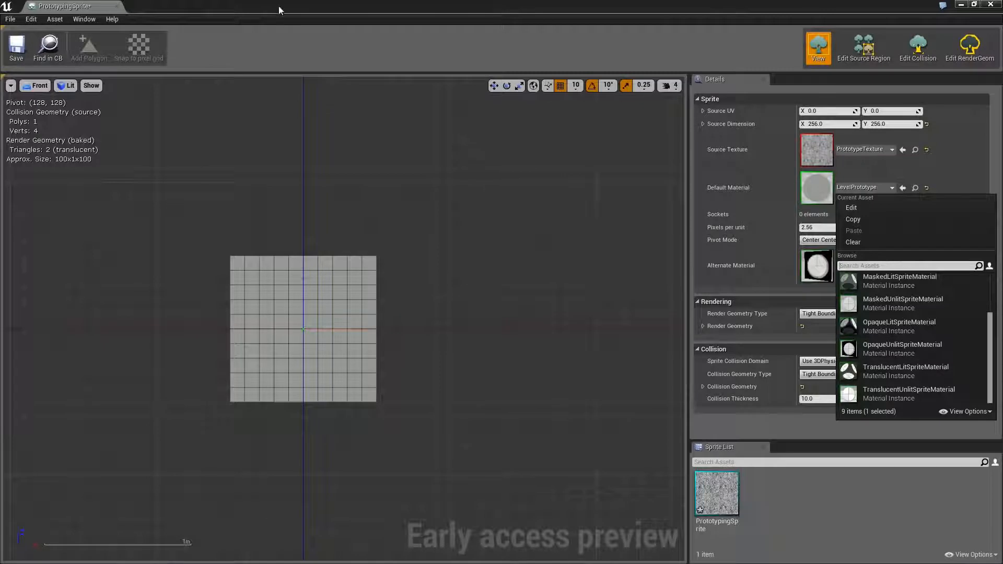
pyautogui.moveTo(278, 5); pyautogui.dragTo(553, 87)
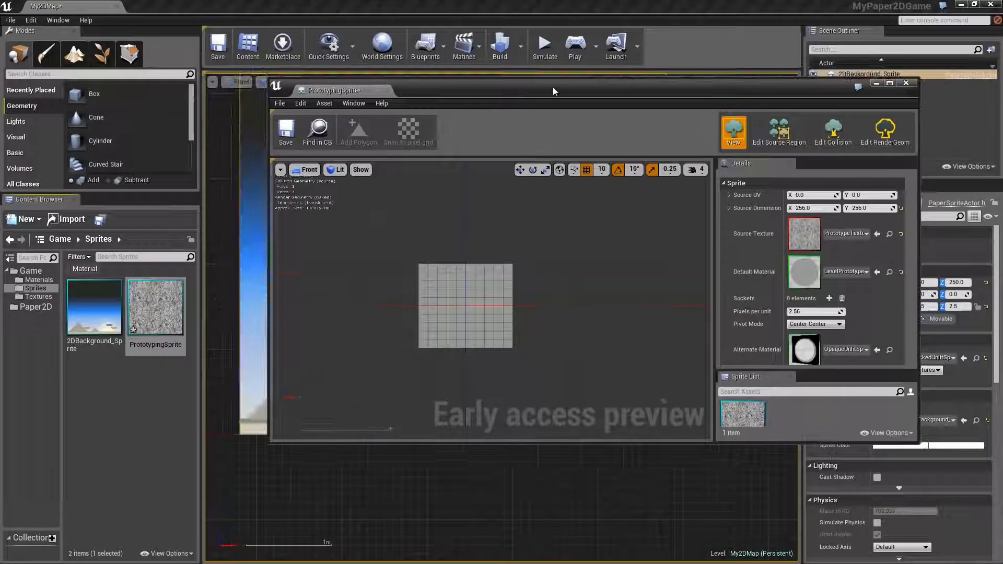
pyautogui.click(39, 280)
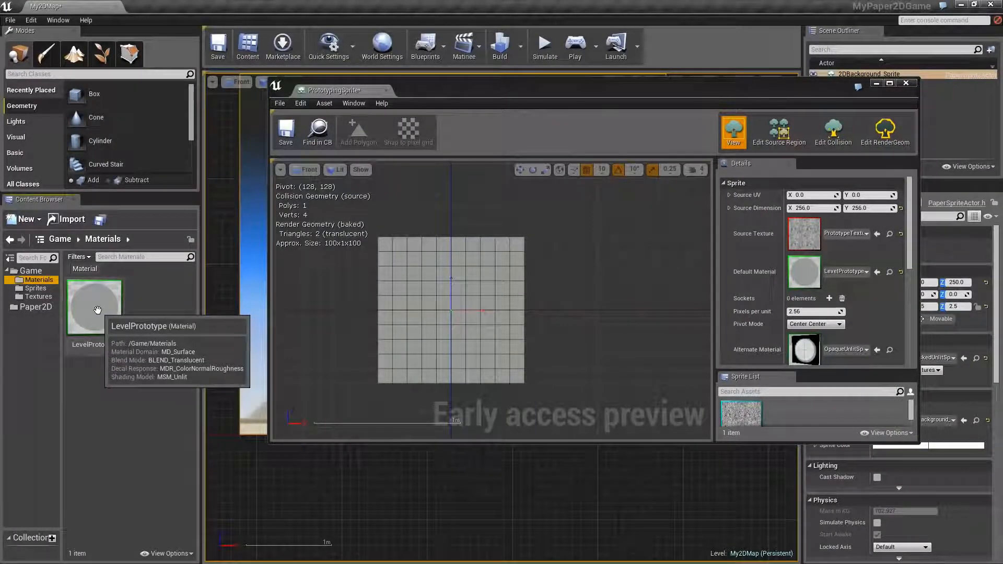
pyautogui.scroll(3, 425, 315)
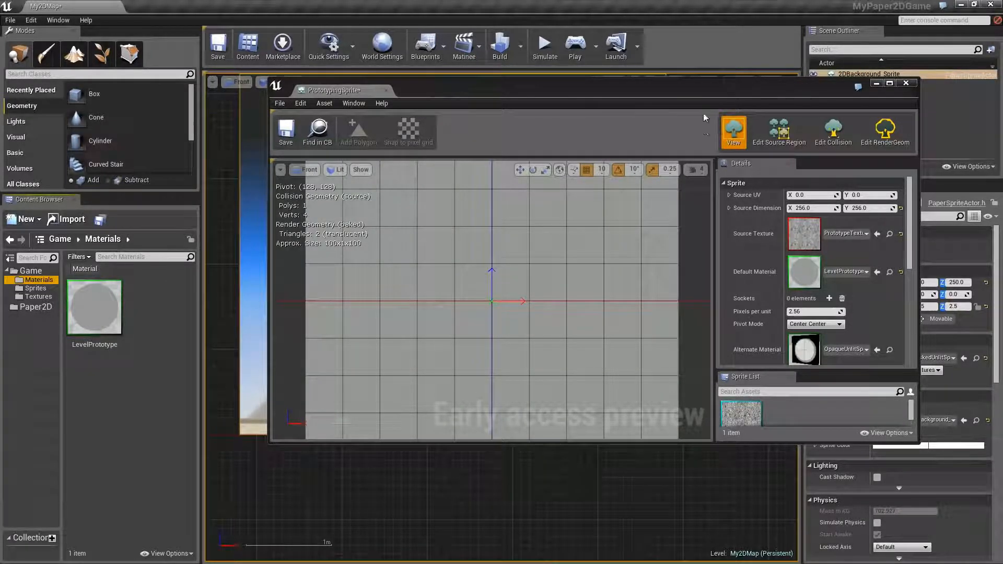
pyautogui.doubleClick(90, 316)
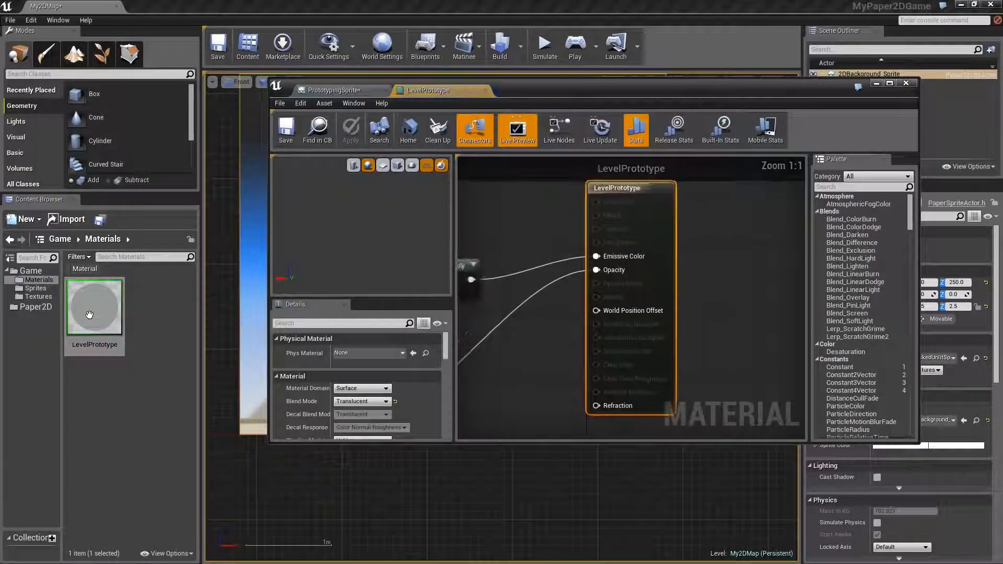
# Set the Repeats per Meter parameter's default value to 1, then save and close the material
pyautogui.moveTo(508, 325); pyautogui.dragTo(707, 267, button='right')
pyautogui.scroll(-2, 581, 300)
pyautogui.moveTo(522, 283); pyautogui.dragTo(749, 338, button='right')
pyautogui.scroll(2, 572, 306)
pyautogui.click(536, 251)
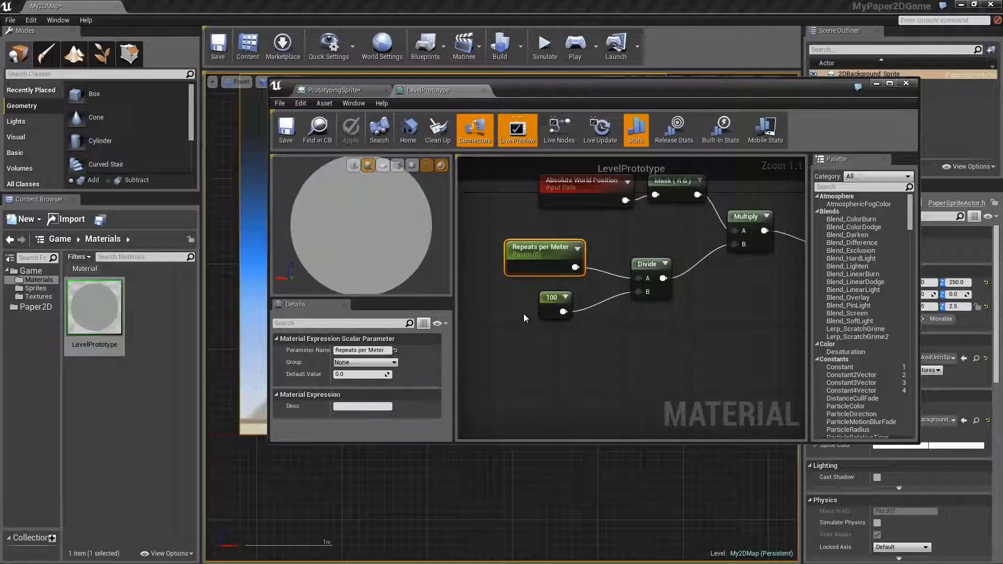
pyautogui.click(360, 372)
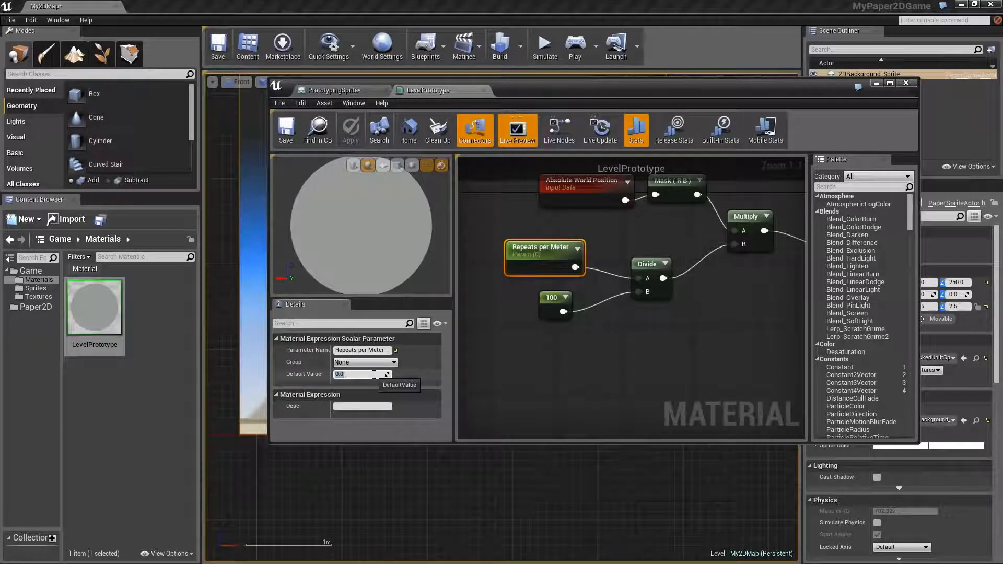
pyautogui.write('1')
pyautogui.press('Return')
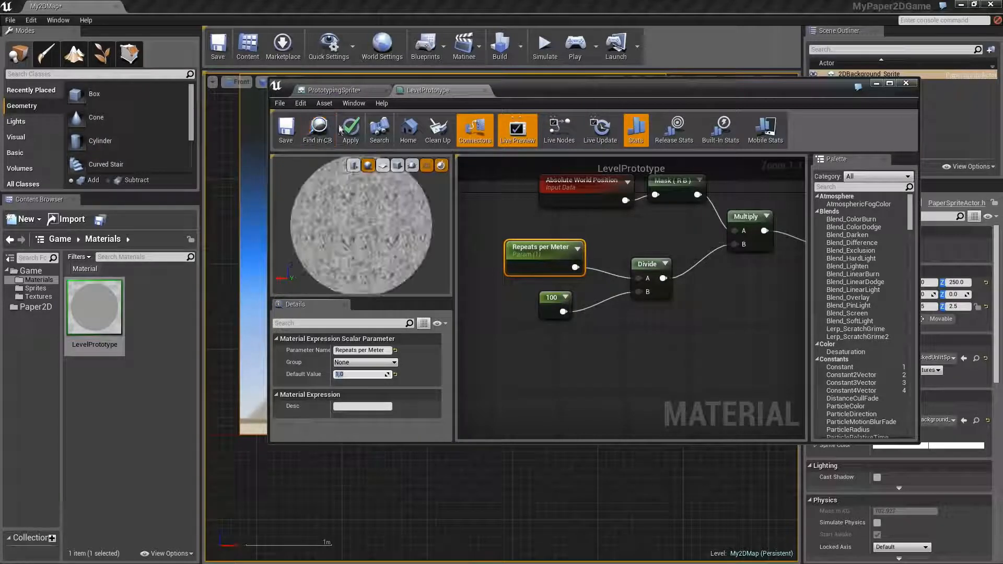
pyautogui.click(291, 127)
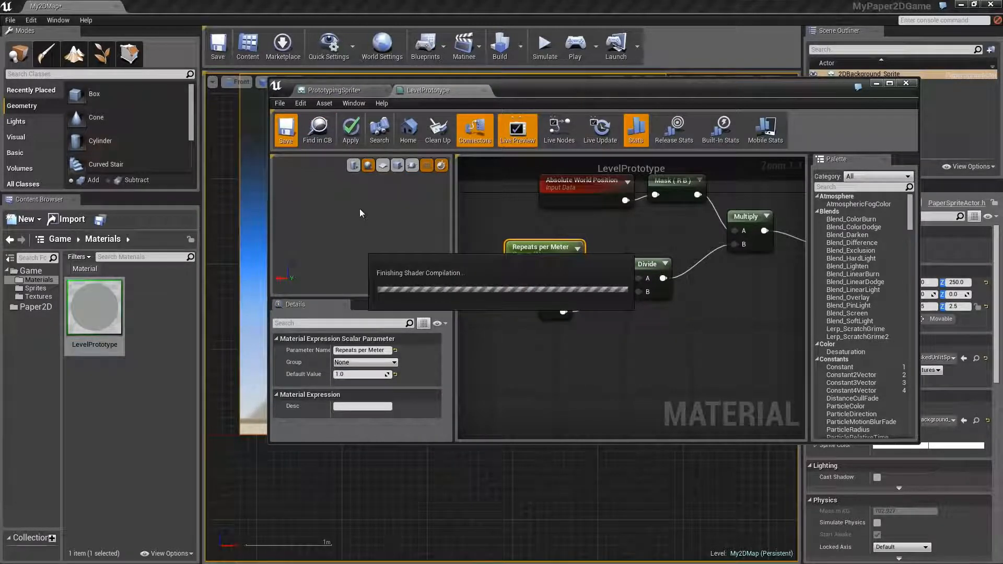
pyautogui.click(906, 83)
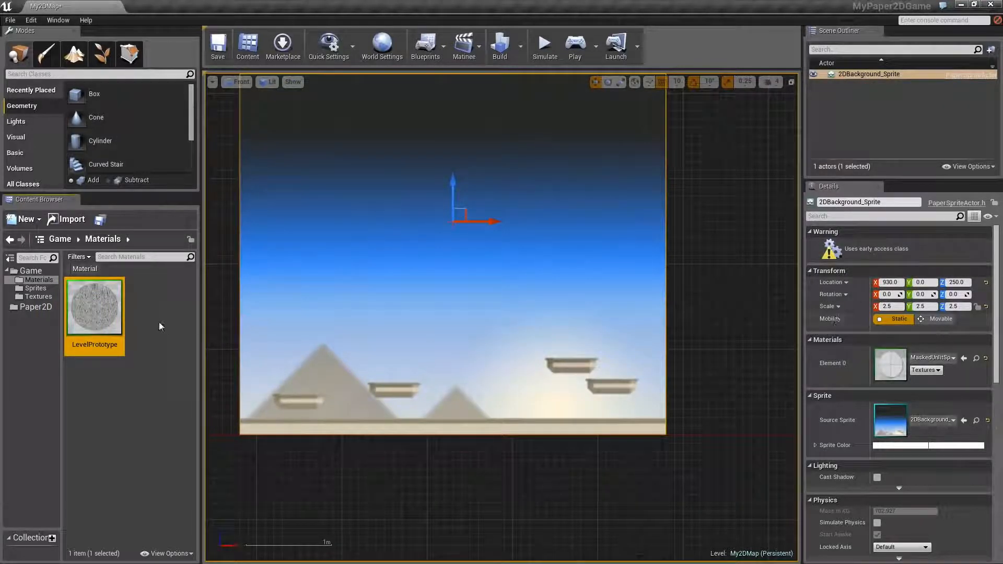
# Reopen PrototypingSprite in the Sprite Editor and enable Show Engine Content in the Content Browser
pyautogui.click(36, 289)
pyautogui.doubleClick(159, 309)
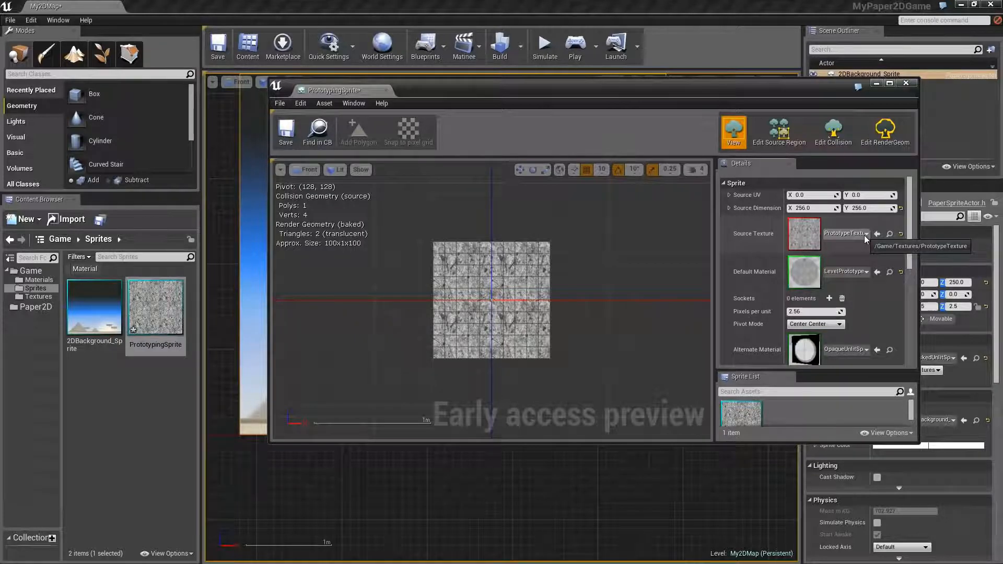
pyautogui.click(176, 554)
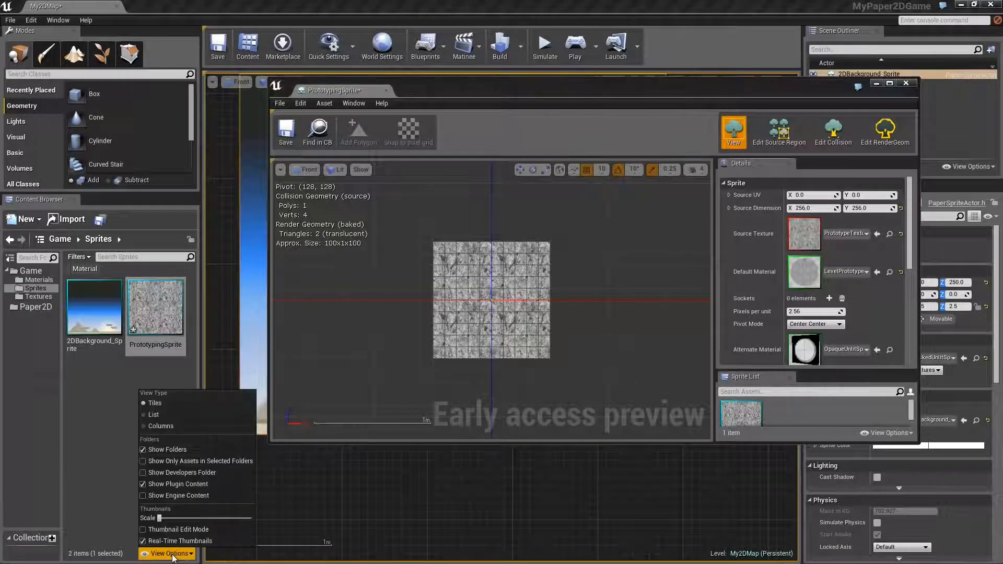
pyautogui.click(187, 496)
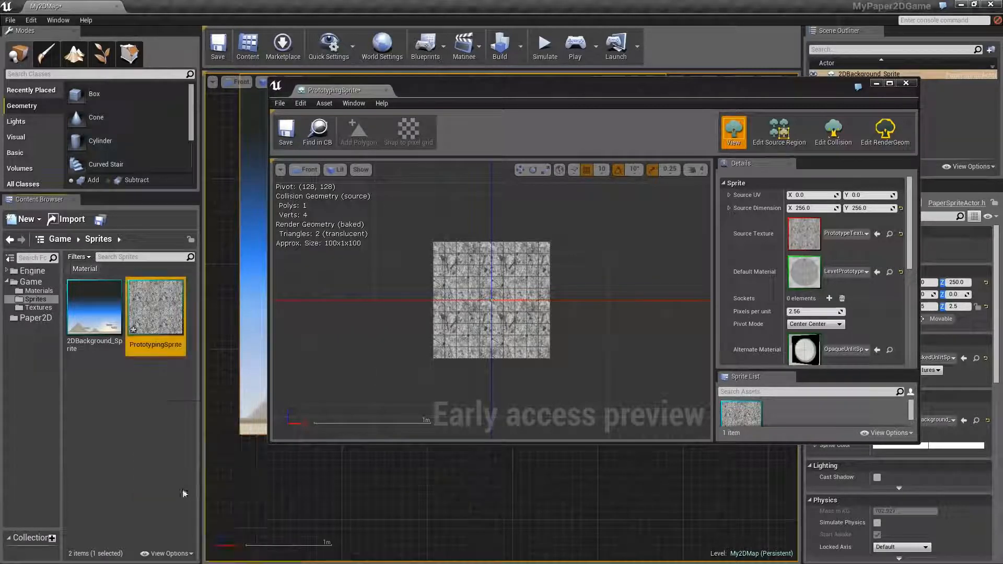
# Try assigning the engine's Bad texture as the sprite's Source Texture
pyautogui.click(29, 271)
pyautogui.click(86, 258)
pyautogui.click(104, 362)
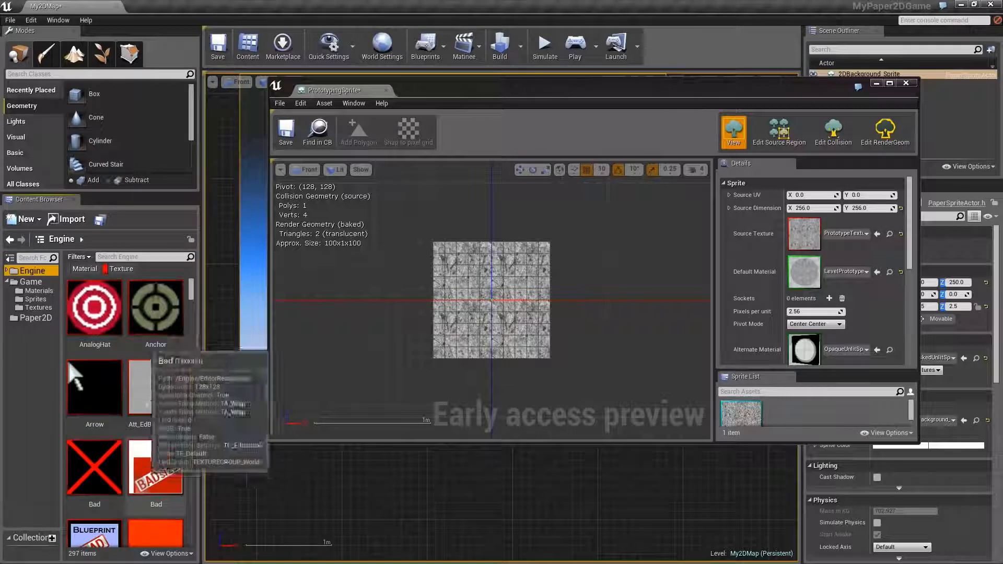
pyautogui.scroll(-3, 145, 473)
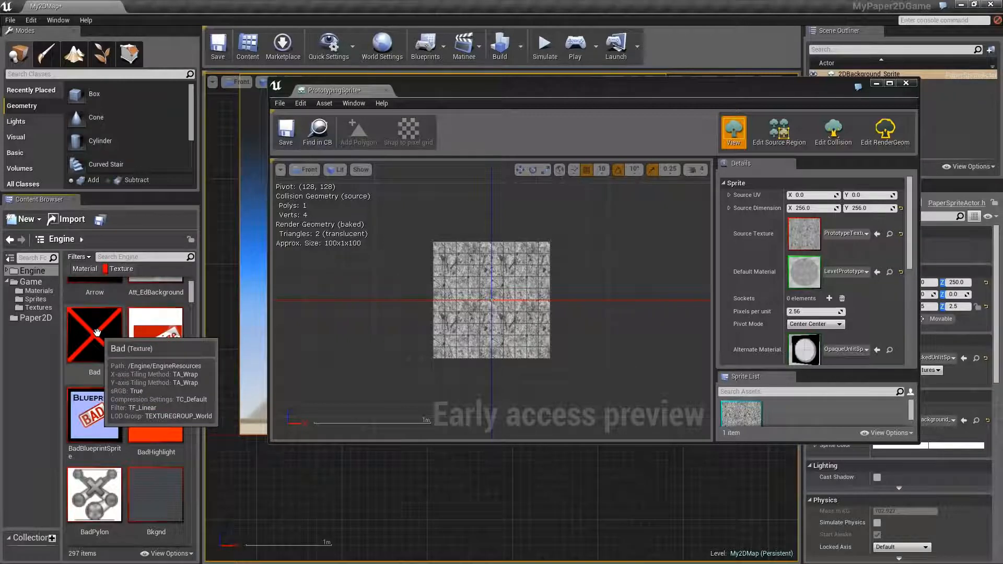
pyautogui.click(97, 332)
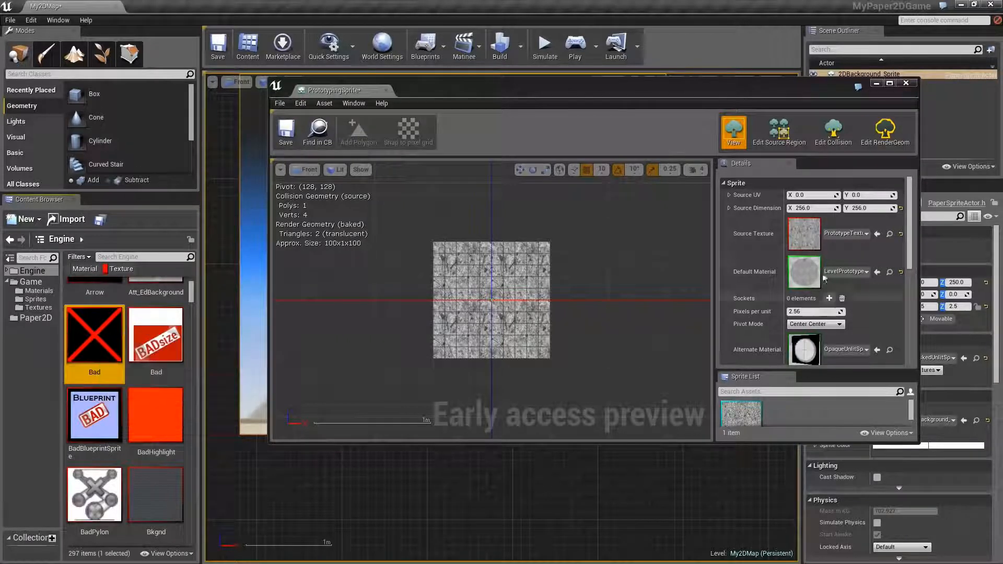
pyautogui.click(878, 234)
pyautogui.scroll(3, 535, 273)
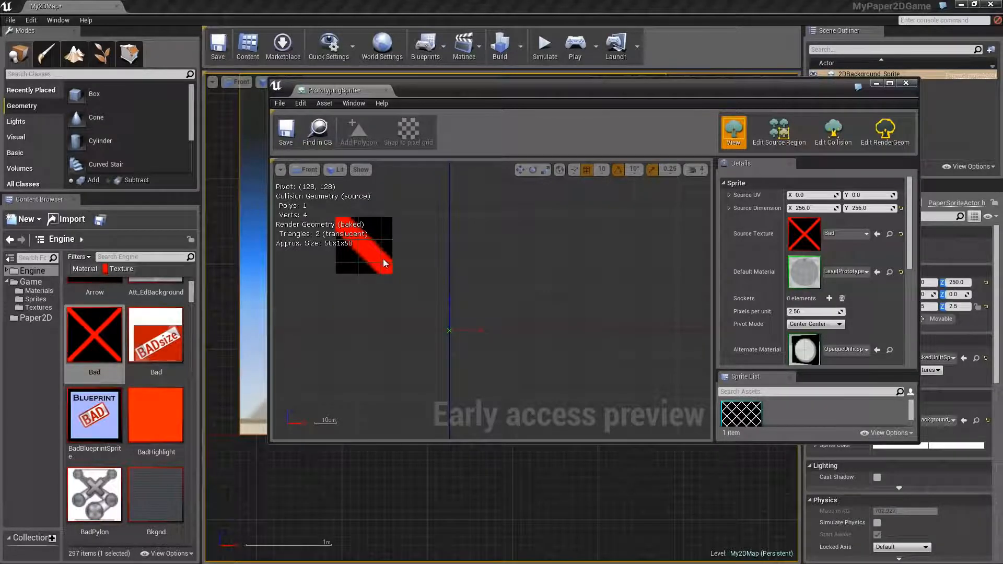
# Try assigning the engine's CASC_DisabledModule texture as the sprite's Source Texture
pyautogui.scroll(-3, 128, 415)
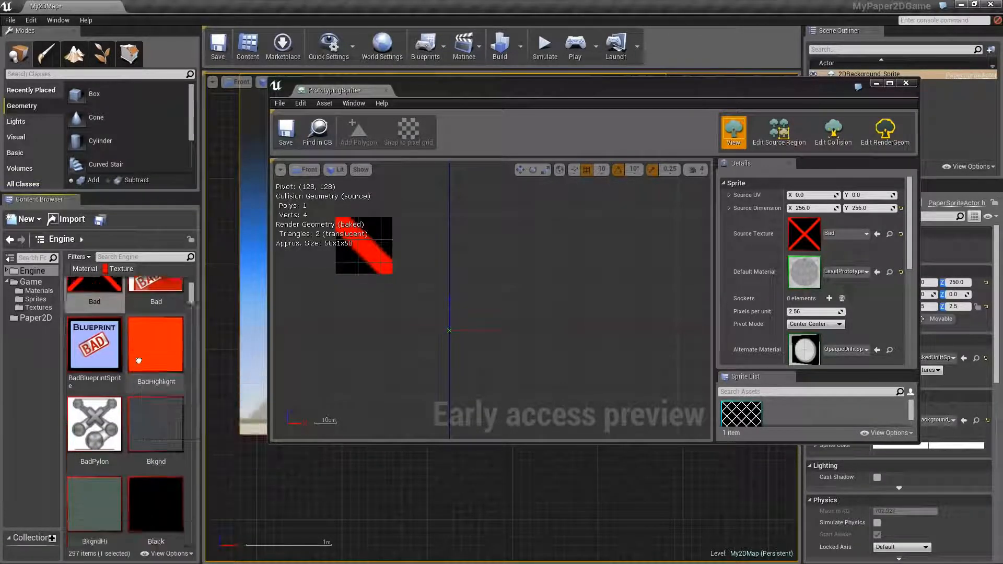
pyautogui.scroll(-5, 129, 415)
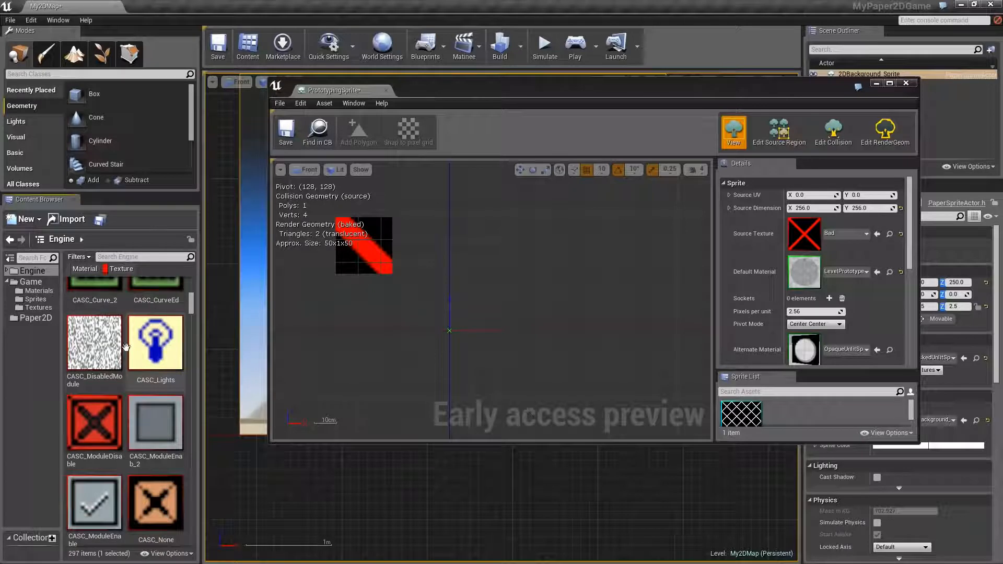
pyautogui.click(97, 350)
pyautogui.click(878, 234)
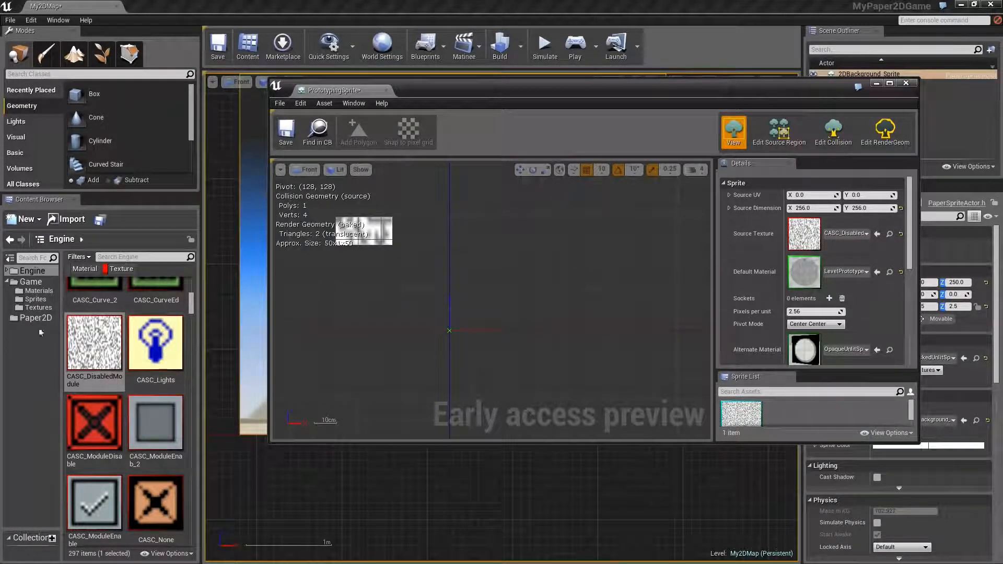
# Set the sprite's Source Texture back to PrototypeTexture from the Textures folder
pyautogui.click(38, 308)
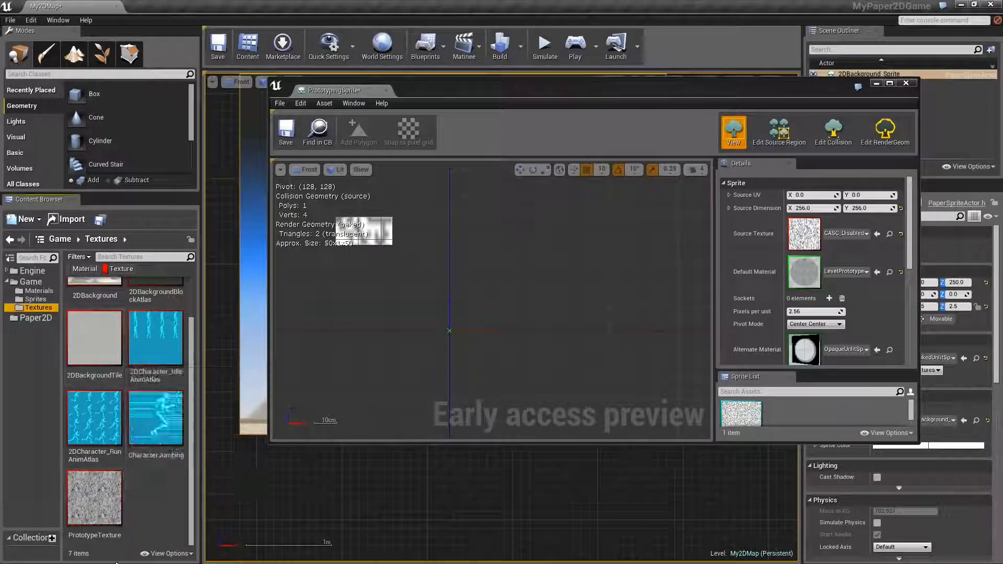
pyautogui.click(97, 508)
pyautogui.click(877, 233)
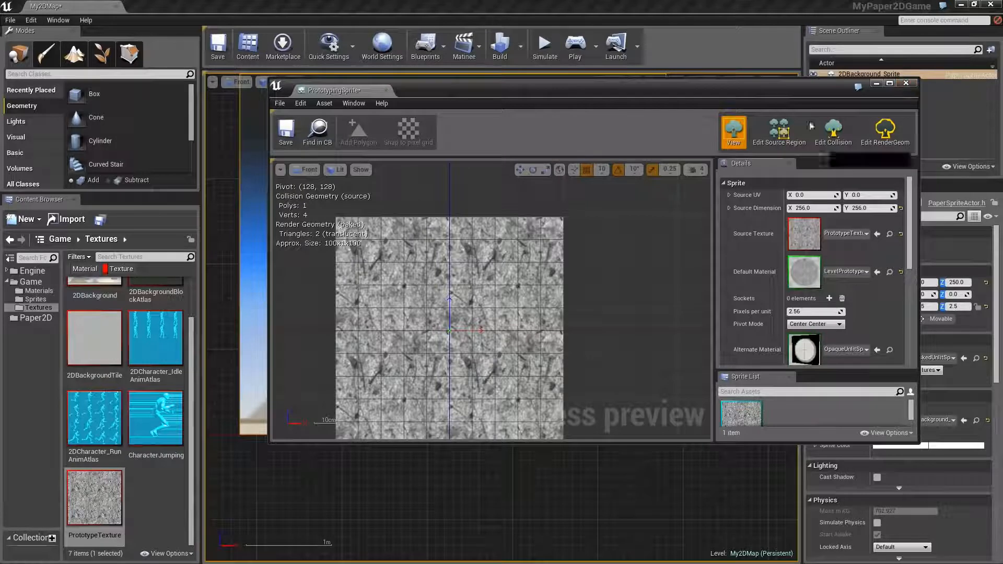
# Maximize the Sprite Editor and inspect the sprite in the Edit Source Region, Edit Collision and Edit RenderGeom modes
pyautogui.doubleClick(606, 87)
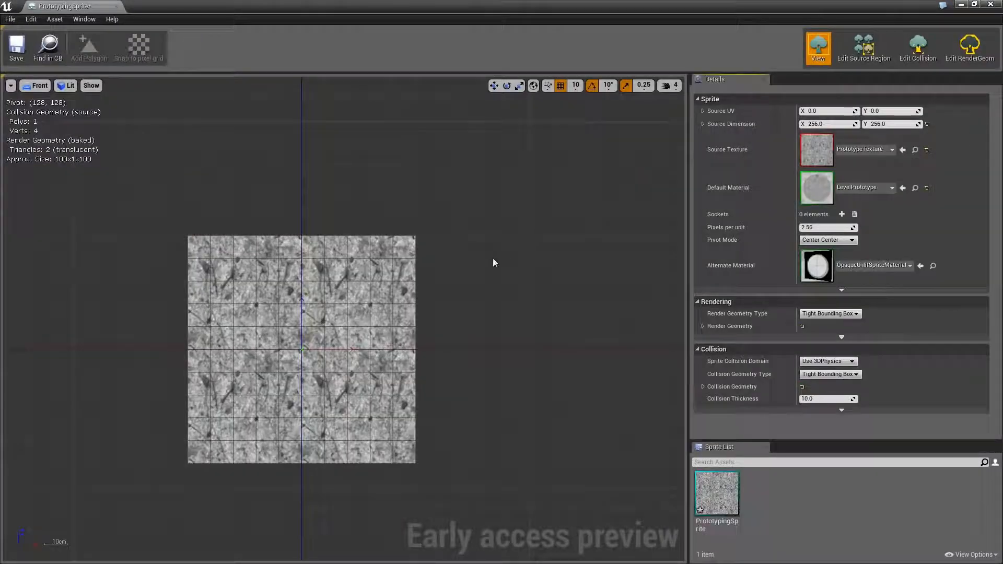
pyautogui.moveTo(448, 246); pyautogui.dragTo(535, 214, button='right')
pyautogui.scroll(2, 547, 214)
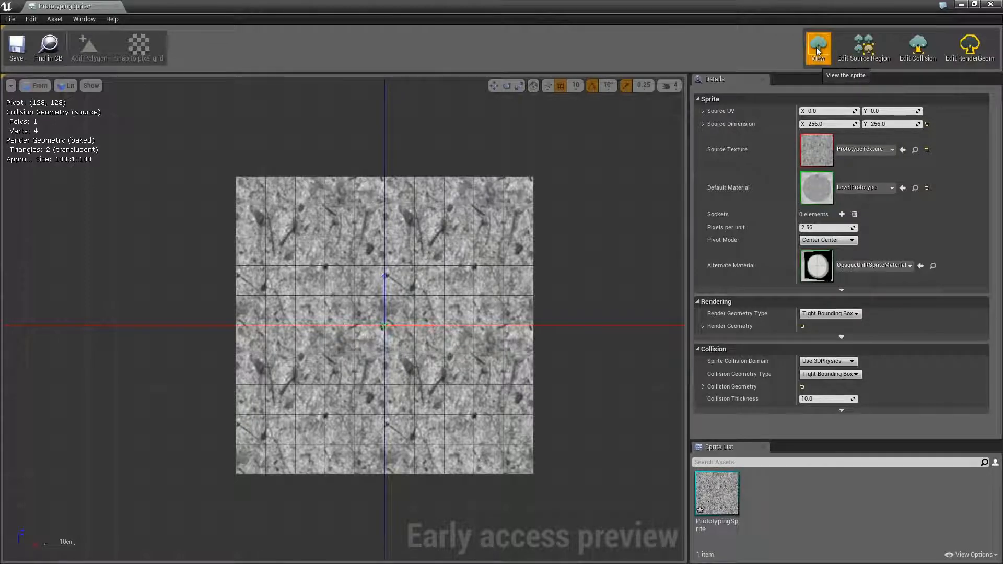
pyautogui.click(866, 47)
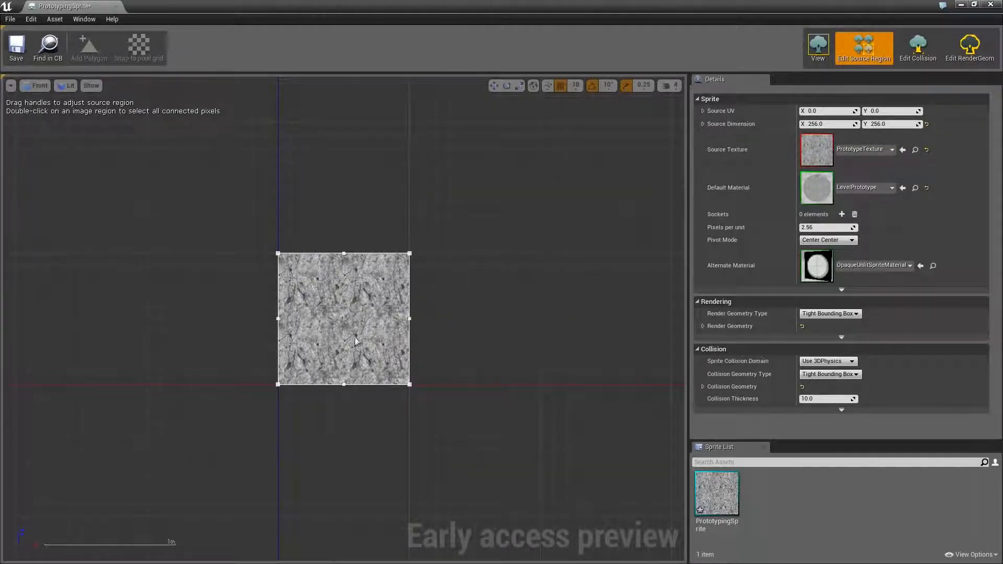
pyautogui.scroll(4, 398, 327)
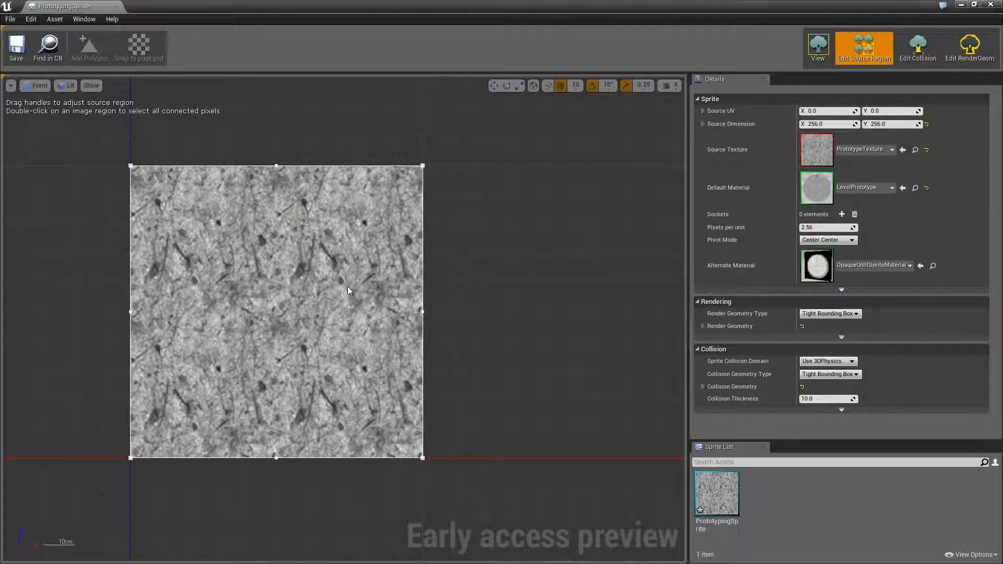
pyautogui.click(918, 47)
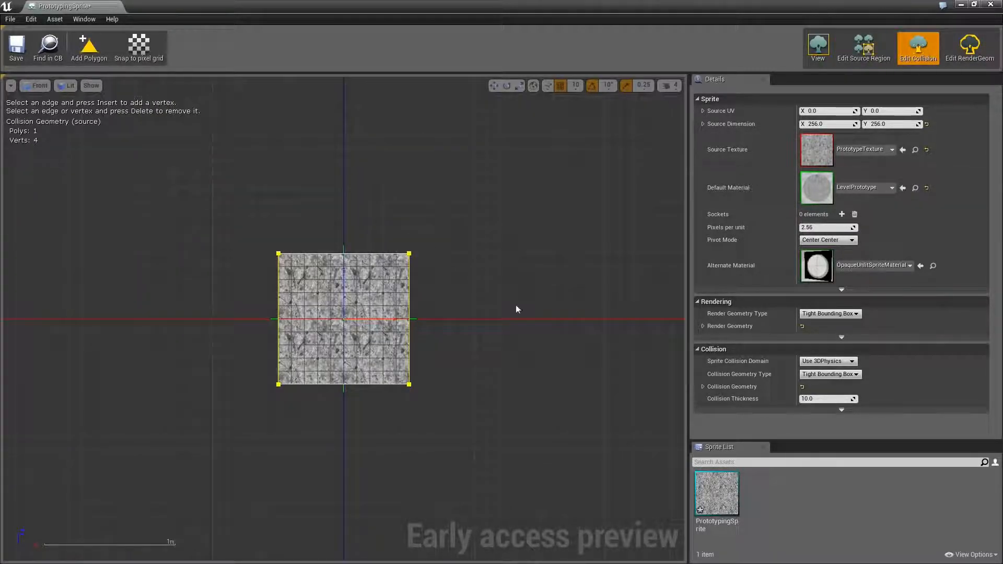
pyautogui.click(977, 45)
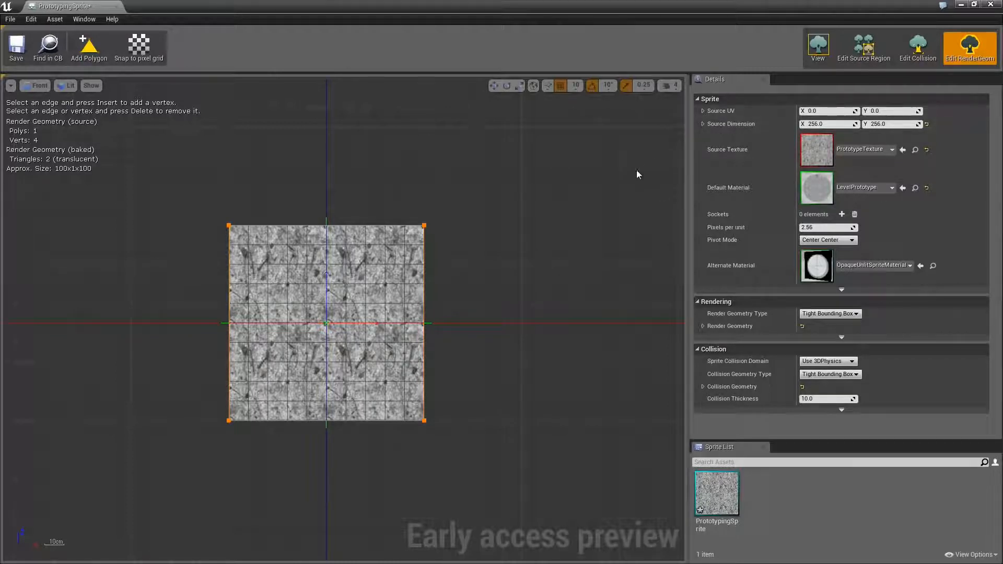
# Save and close the PrototypingSprite editor
pyautogui.click(16, 47)
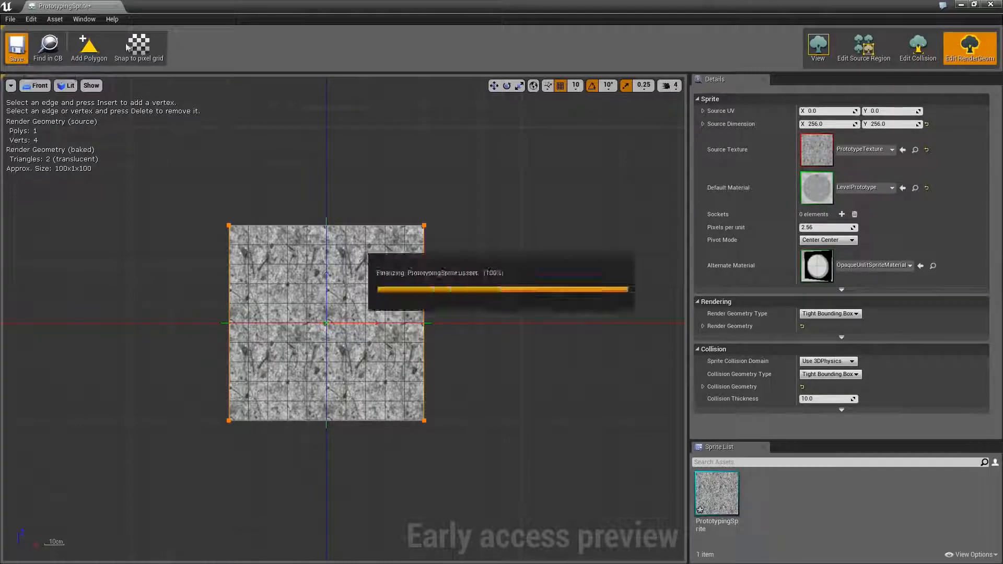
pyautogui.click(990, 7)
# Drag PrototypingSprite from the Sprites folder into the level near the ground
pyautogui.scroll(3, 531, 330)
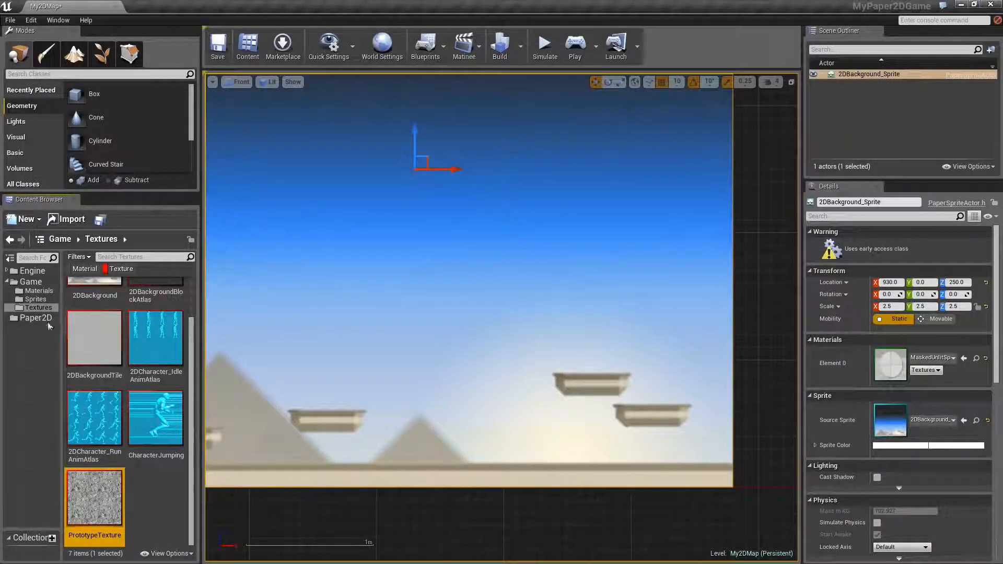
pyautogui.click(38, 299)
pyautogui.click(115, 268)
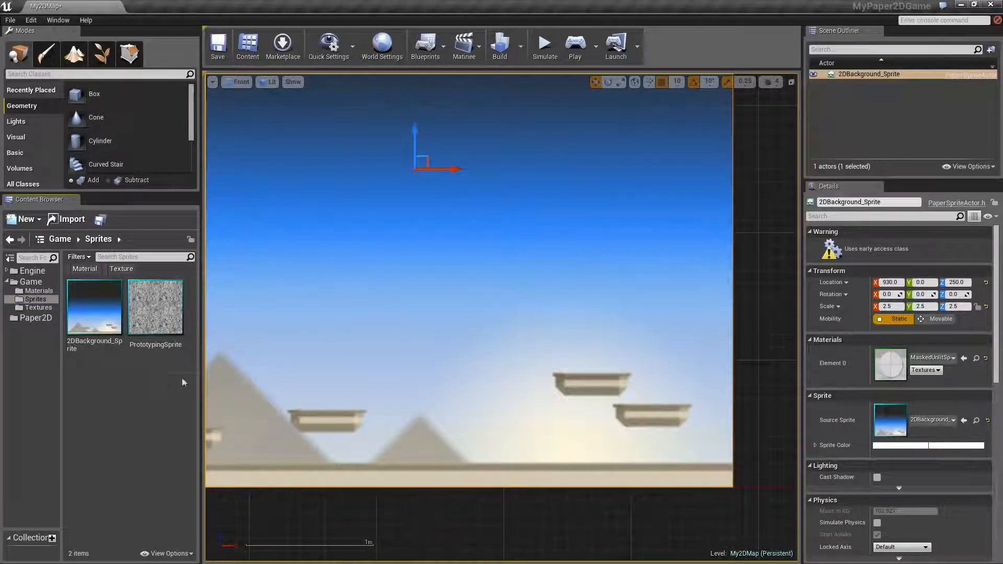
pyautogui.moveTo(155, 308); pyautogui.dragTo(389, 444)
pyautogui.press('r')
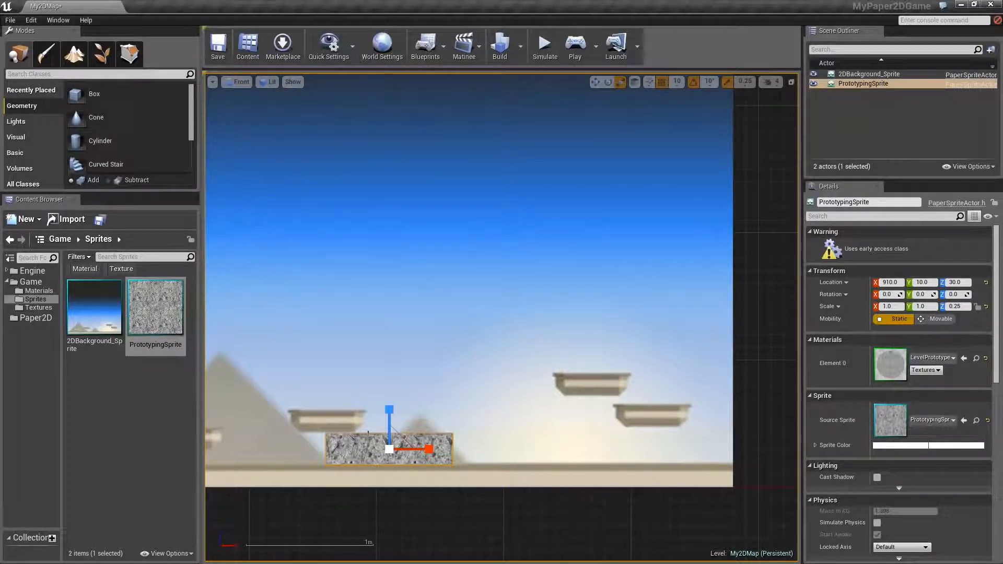
# Set the prototyping sprite's Y location to 0
pyautogui.click(925, 282)
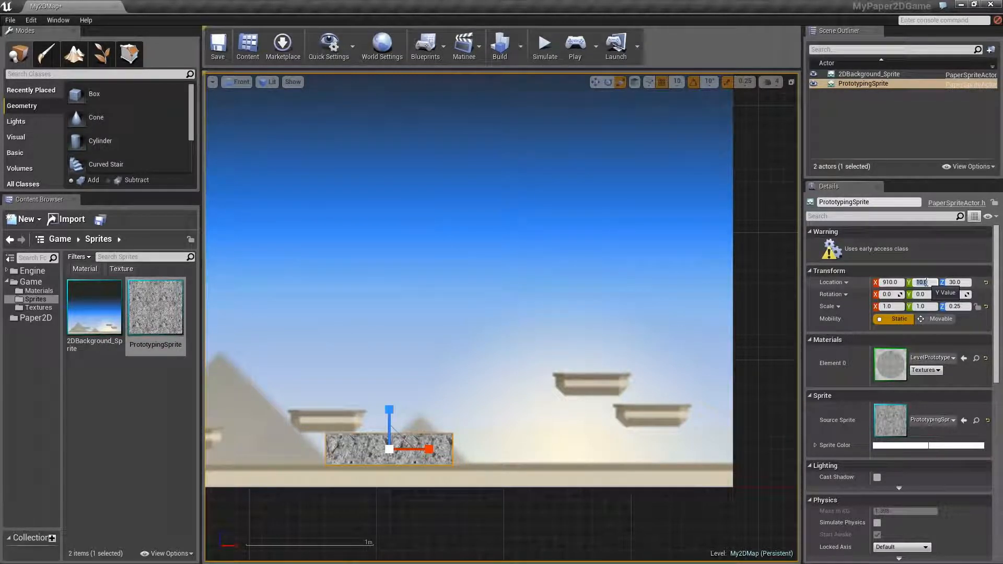
pyautogui.write('0')
pyautogui.press('Return')
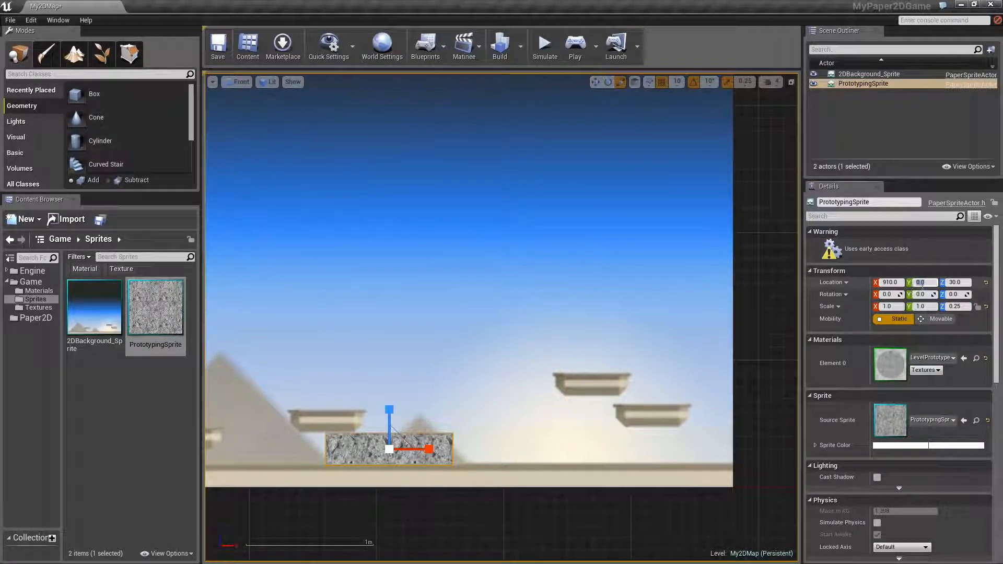
# Set the background sprite's Y location to -200
pyautogui.click(478, 309)
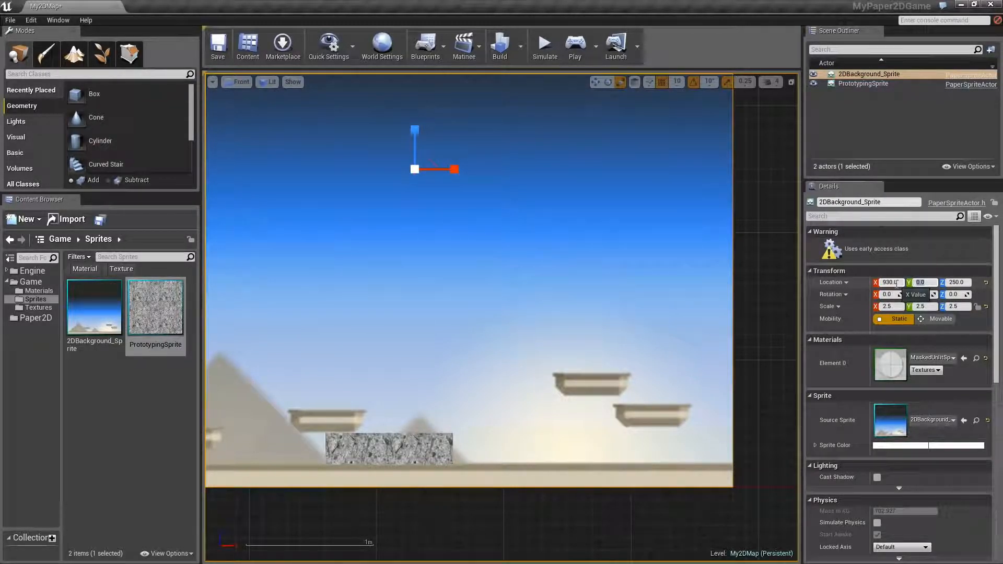
pyautogui.write('-200')
pyautogui.press('Return')
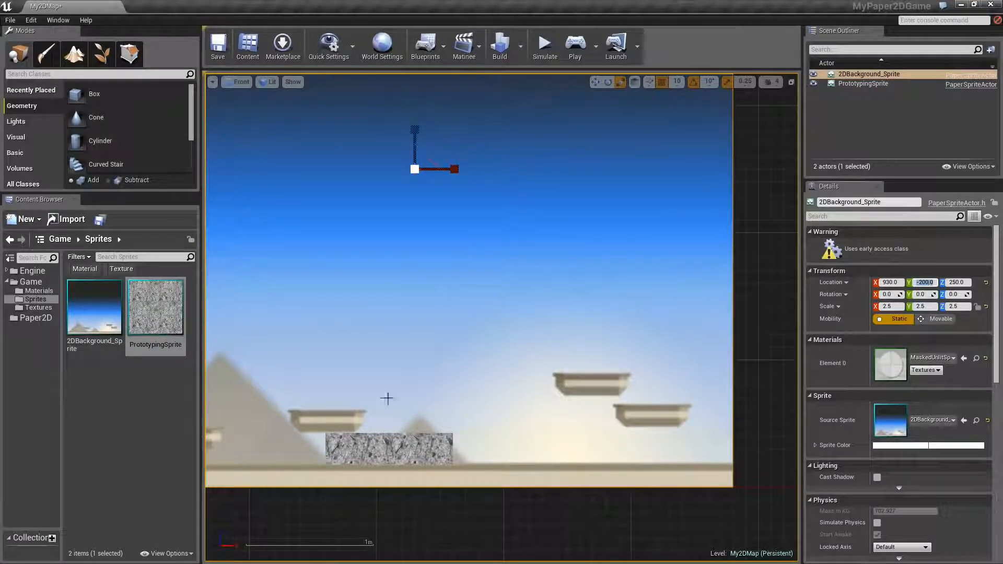
# Add a Player Start above the prototyping sprite and raise it to a Z height of 150
pyautogui.moveTo(457, 393); pyautogui.dragTo(560, 396, button='right')
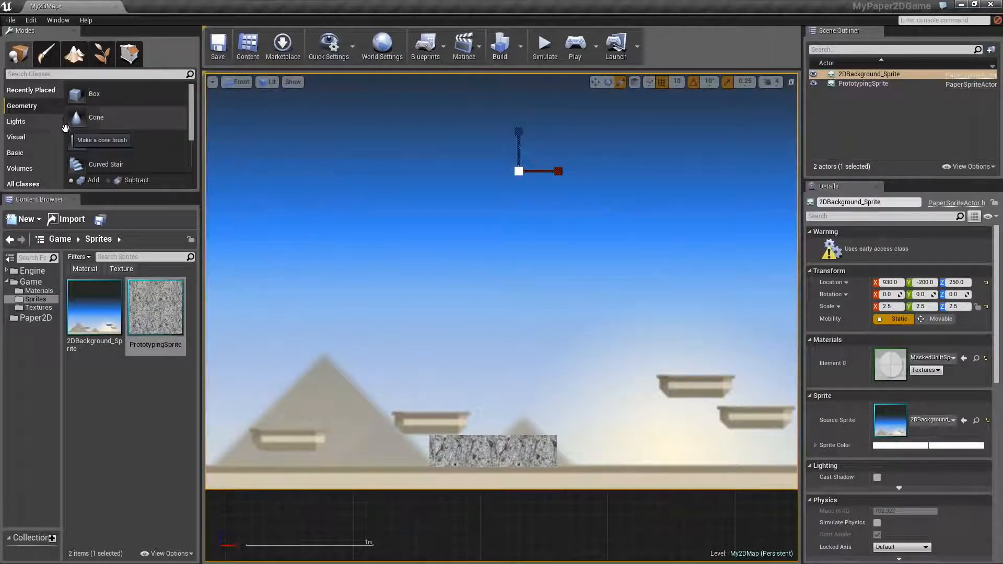
pyautogui.click(34, 151)
pyautogui.moveTo(99, 120); pyautogui.dragTo(494, 374)
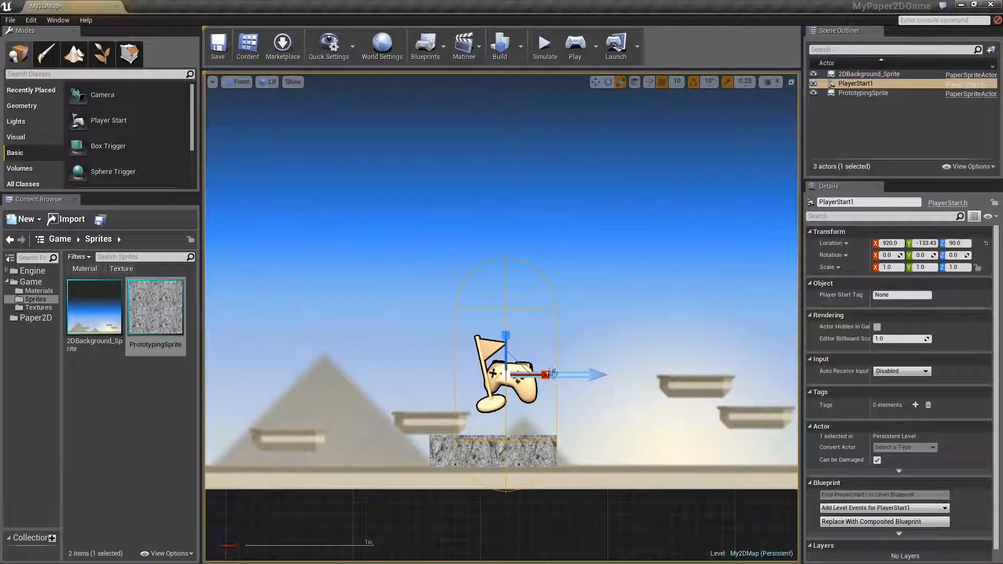
pyautogui.scroll(-3, 575, 333)
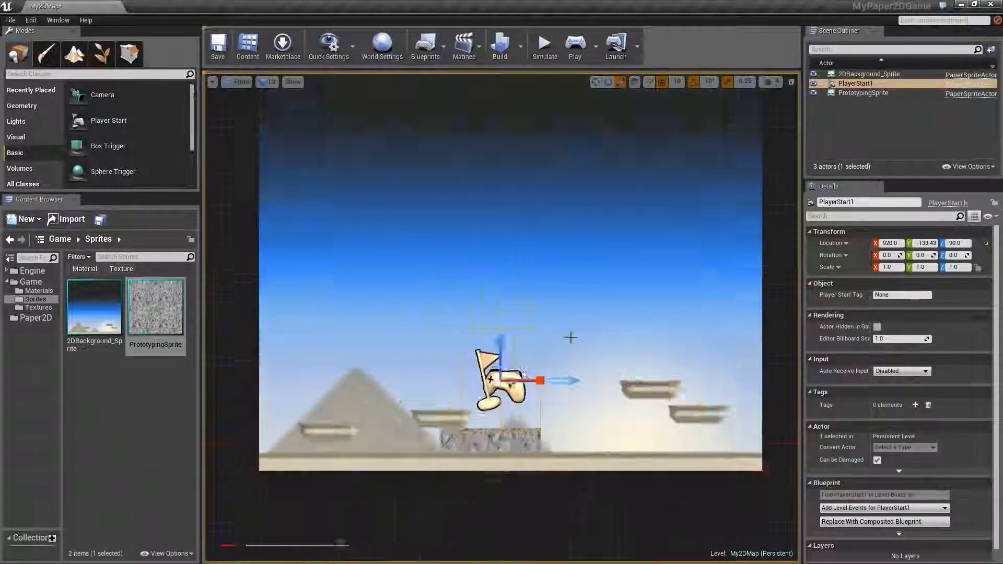
pyautogui.moveTo(515, 334); pyautogui.dragTo(514, 287)
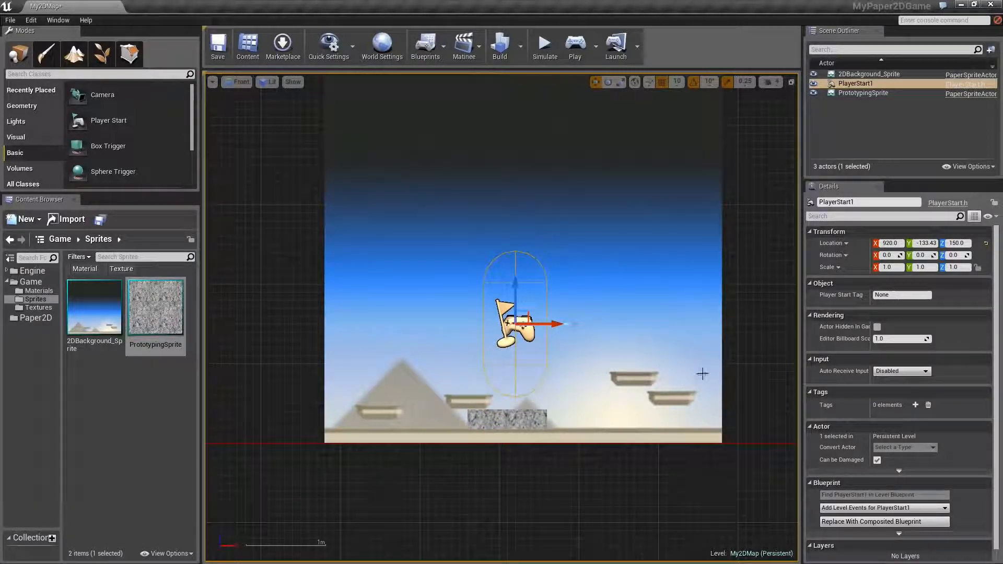
# Scale the background sprite to about 5.25 in X and 4.75 in Z, and move it up to Z 480
pyautogui.click(662, 264)
pyautogui.scroll(-2, 649, 339)
pyautogui.press('r')
pyautogui.moveTo(600, 281); pyautogui.dragTo(648, 281)
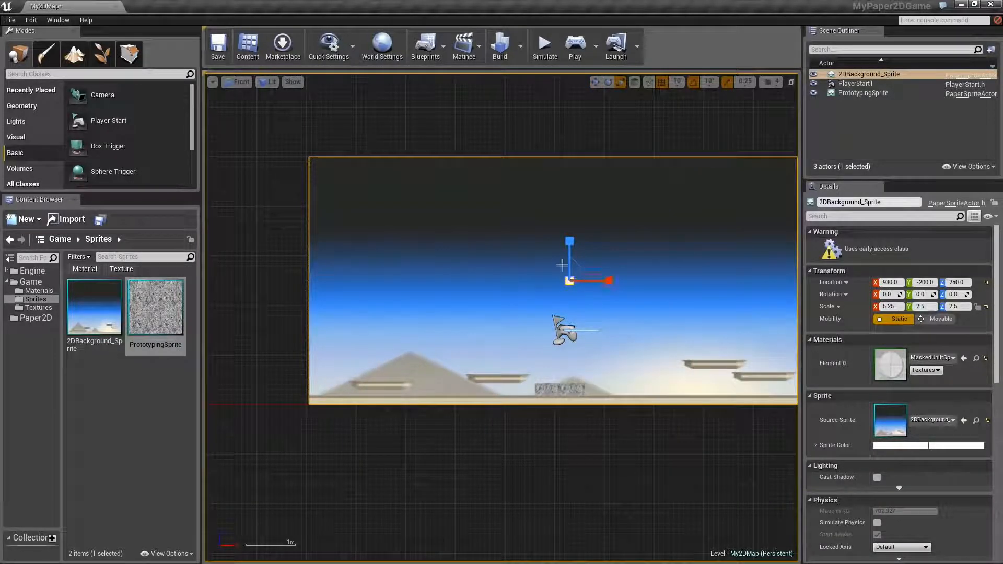
pyautogui.moveTo(570, 254); pyautogui.dragTo(570, 211)
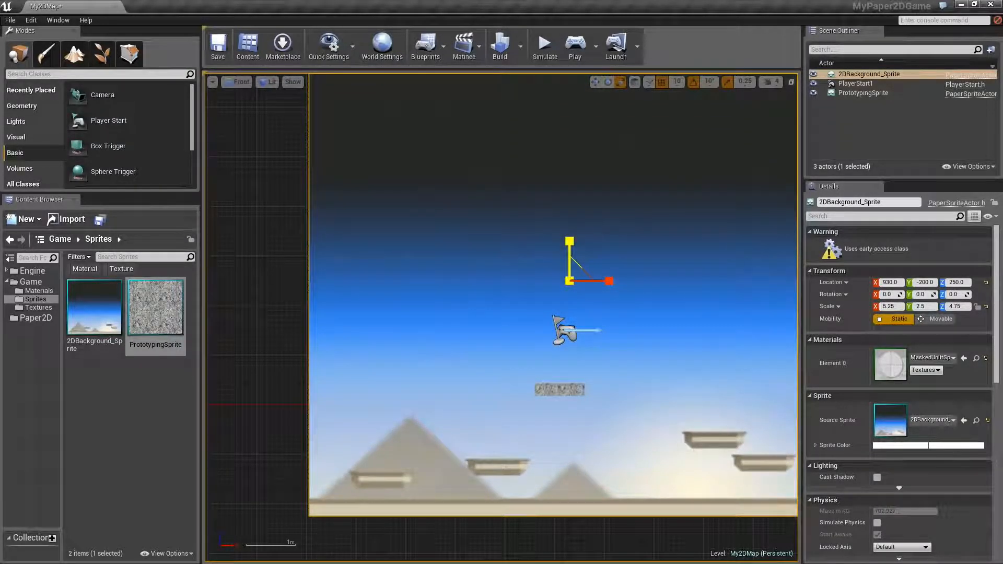
pyautogui.moveTo(642, 391); pyautogui.dragTo(621, 437, button='right')
pyautogui.press('w')
pyautogui.moveTo(536, 318); pyautogui.dragTo(532, 205)
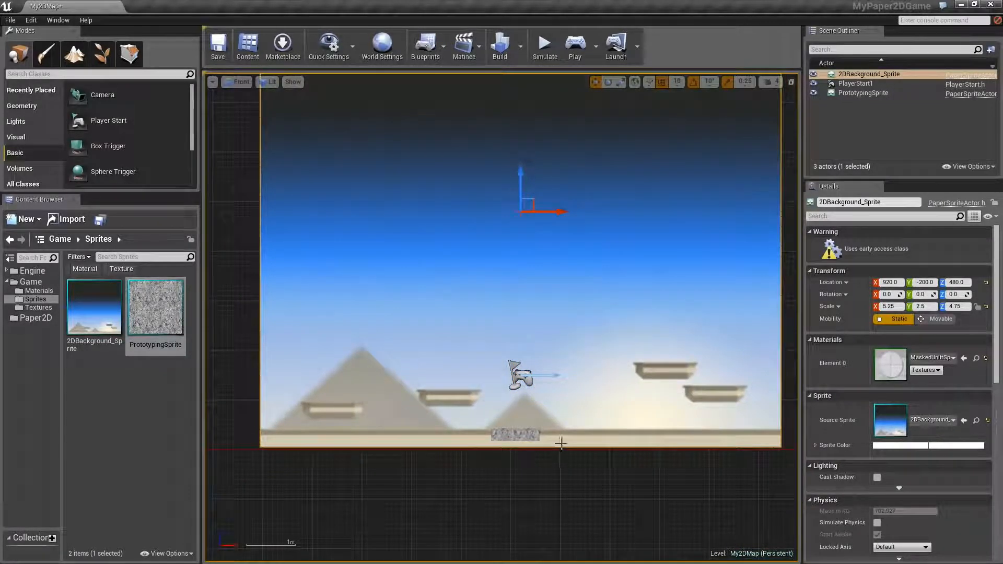
# Stretch the prototyping sprite horizontally to an X scale of about 5.75 to form the ground
pyautogui.scroll(3, 561, 444)
pyautogui.click(478, 429)
pyautogui.press('r')
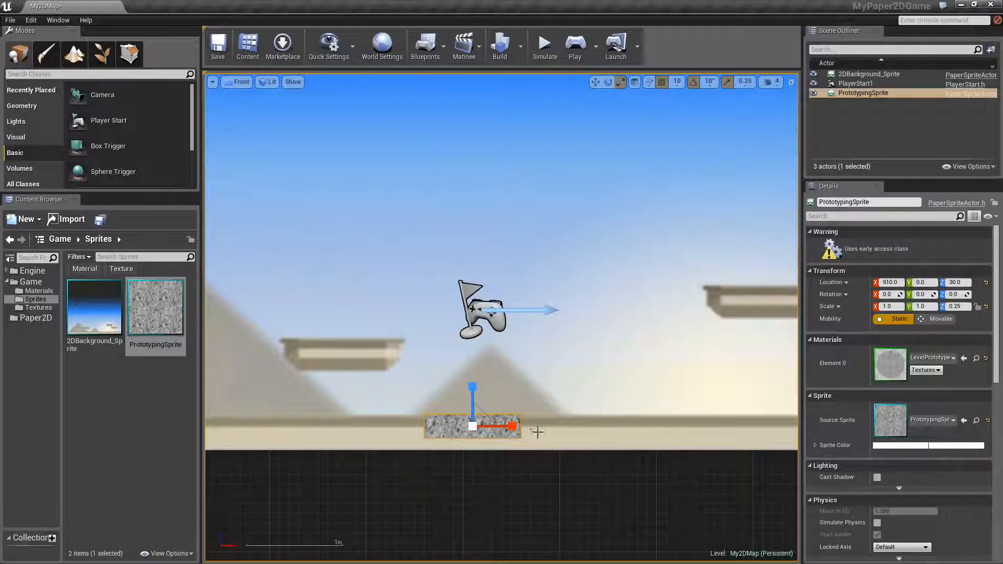
pyautogui.moveTo(501, 425); pyautogui.dragTo(528, 426)
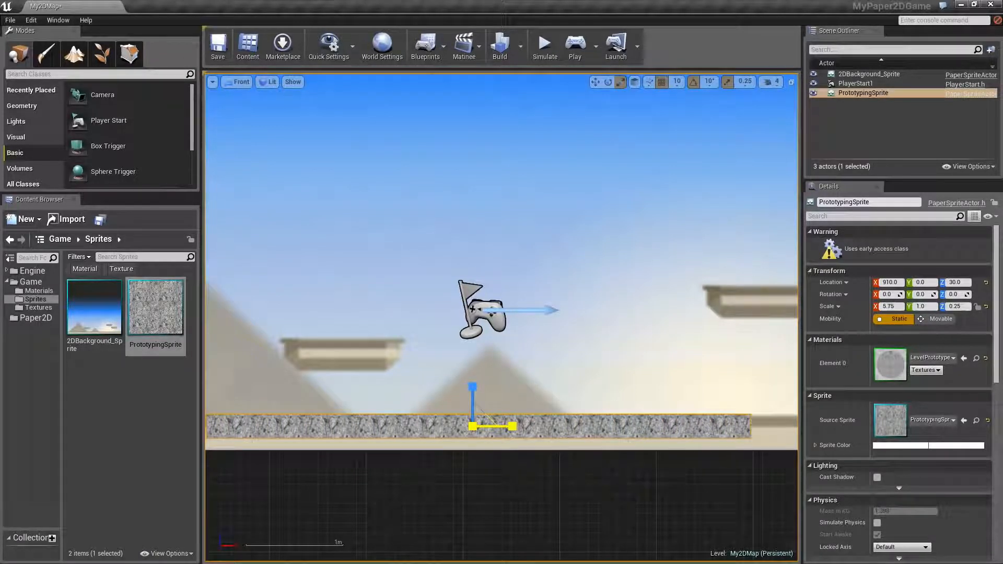
# Select the Player Start and examine its placement above the stretched ground sprite
pyautogui.click(477, 323)
pyautogui.click(487, 314)
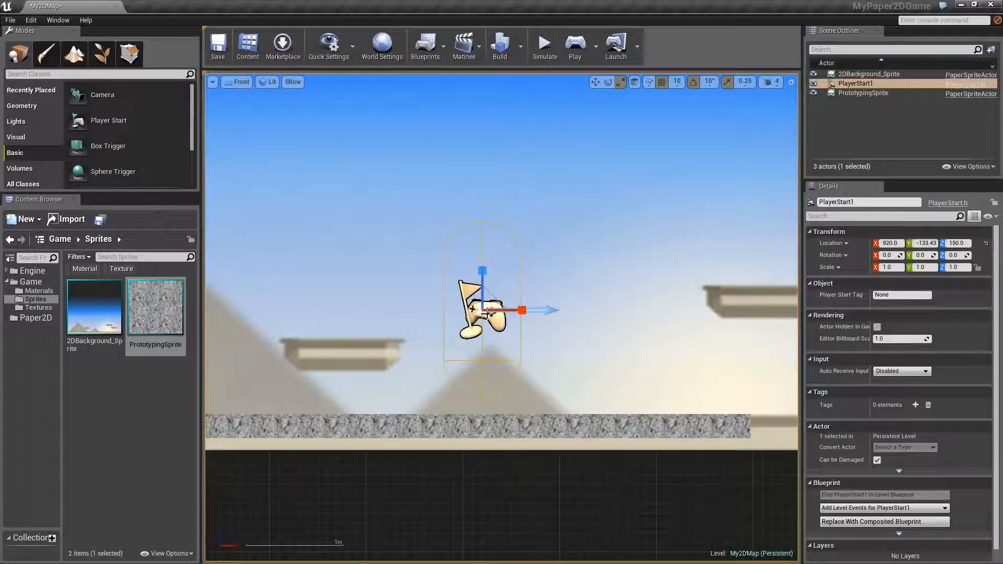
pyautogui.scroll(-1, 573, 335)
pyautogui.scroll(-1, 607, 405)
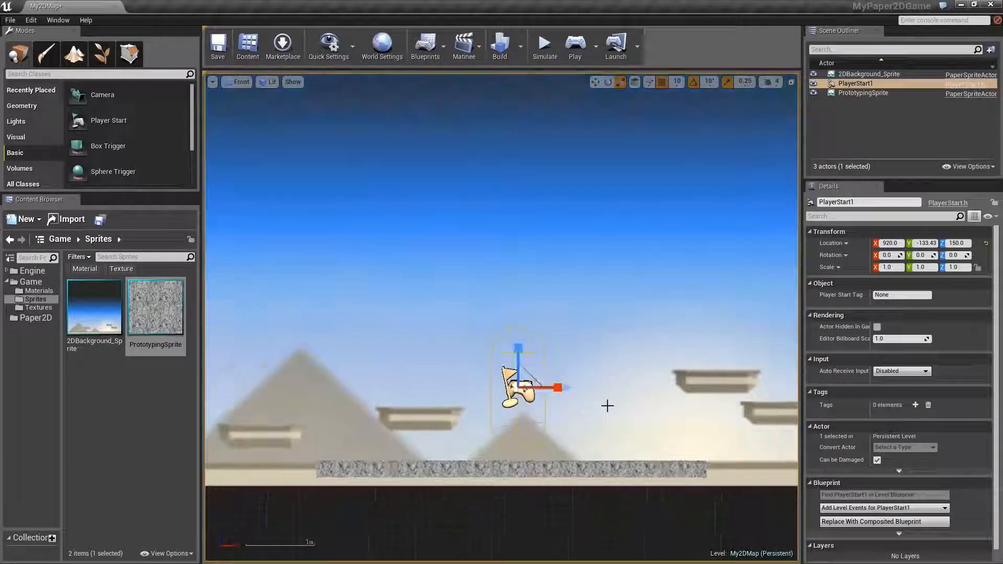
pyautogui.moveTo(644, 407); pyautogui.dragTo(598, 410, button='right')
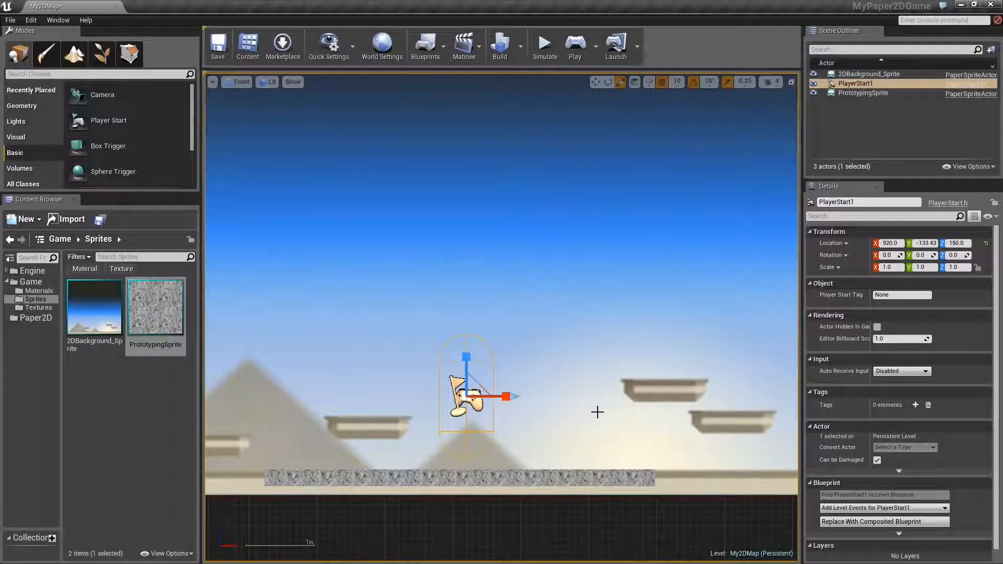
pyautogui.moveTo(572, 404); pyautogui.dragTo(599, 349, button='right')
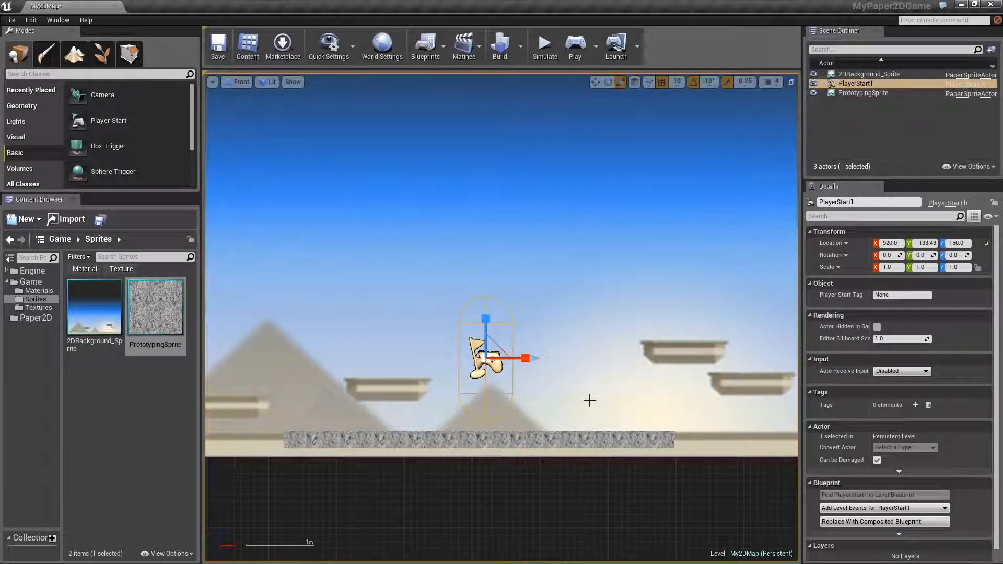
# Widen the background sprite to an X scale of 6.0
pyautogui.scroll(-1, 574, 407)
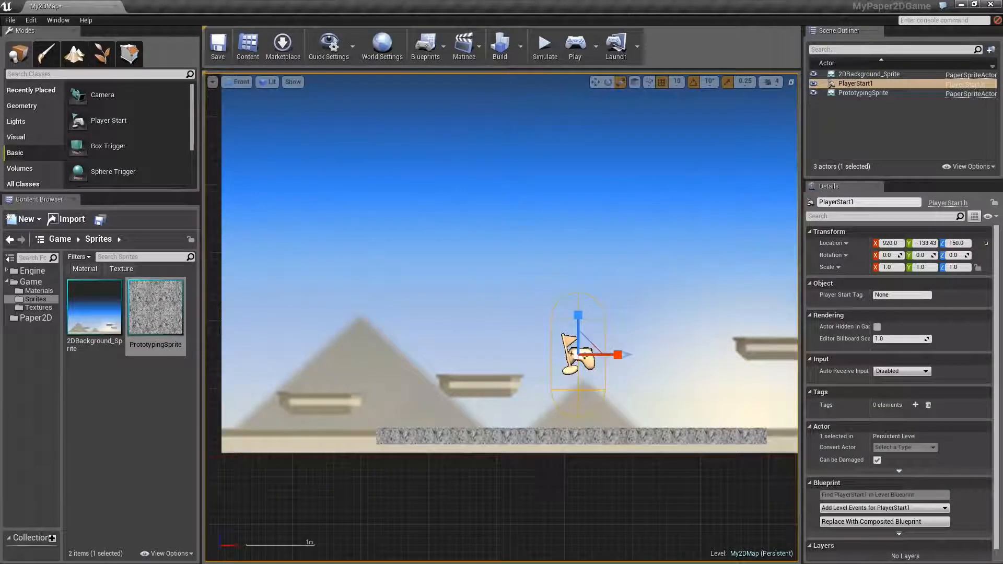
pyautogui.click(626, 438)
pyautogui.scroll(-2, 626, 437)
pyautogui.scroll(-1, 626, 437)
pyautogui.click(635, 340)
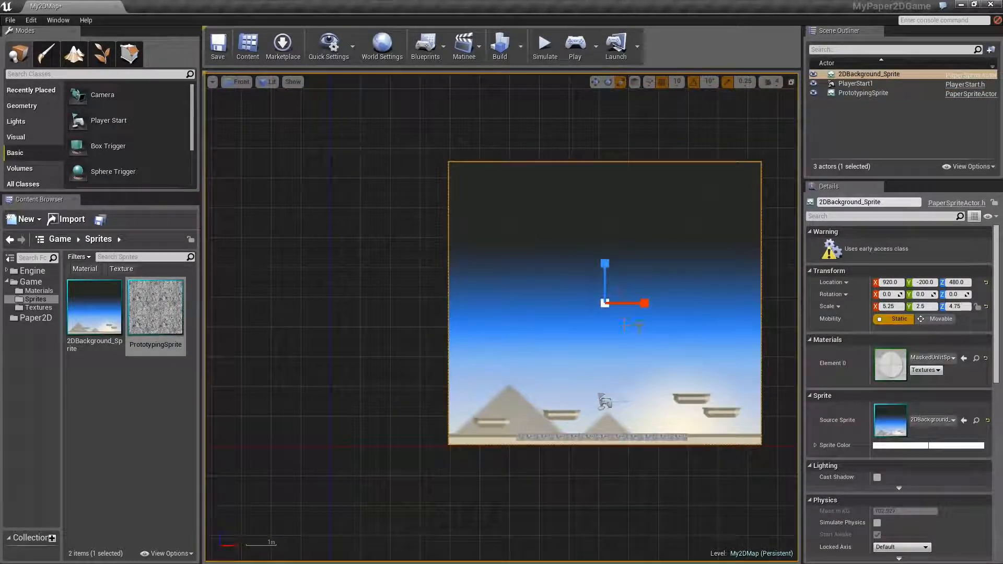
pyautogui.moveTo(643, 307); pyautogui.dragTo(660, 308)
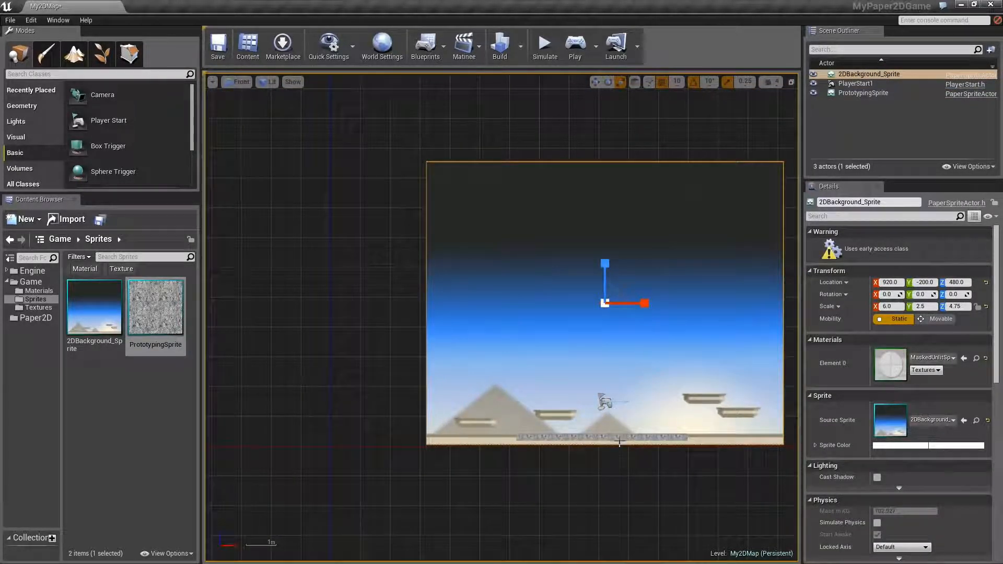
# Place a second prototyping sprite as a left wall, scaled to 0.5 in X and 9.5 in Z at X 310, Z 470
pyautogui.moveTo(155, 308); pyautogui.dragTo(457, 385)
pyautogui.moveTo(445, 347); pyautogui.dragTo(444, 313)
pyautogui.moveTo(484, 387); pyautogui.dragTo(431, 294)
pyautogui.press('w')
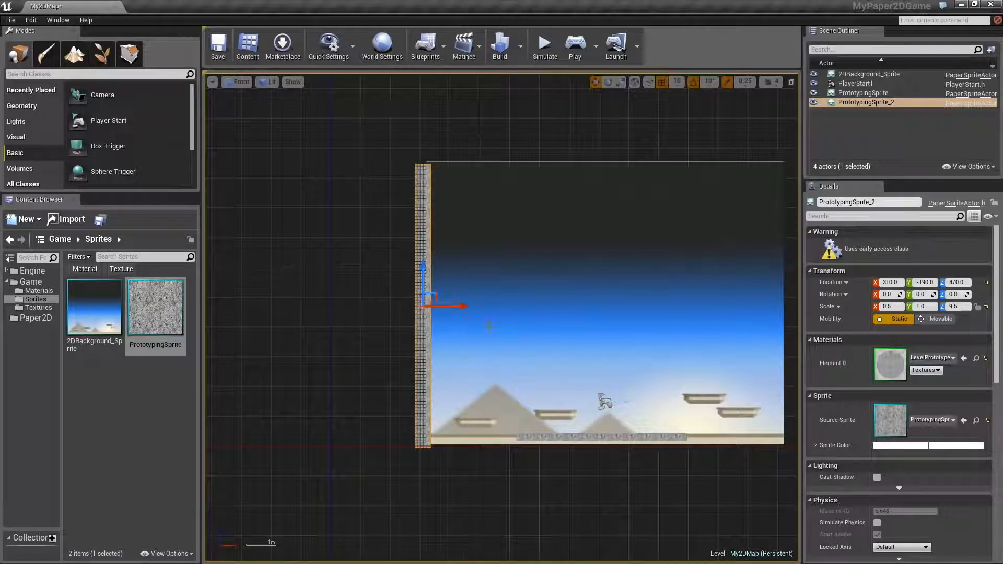
# Set the left wall sprite's Y location to 0
pyautogui.scroll(2, 503, 342)
pyautogui.scroll(-2, 444, 347)
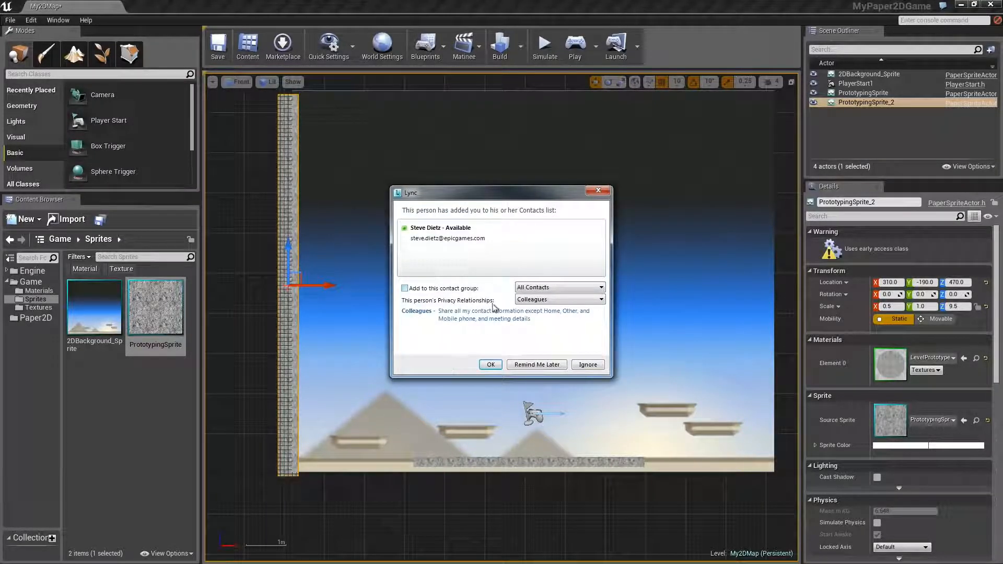
pyautogui.click(589, 191)
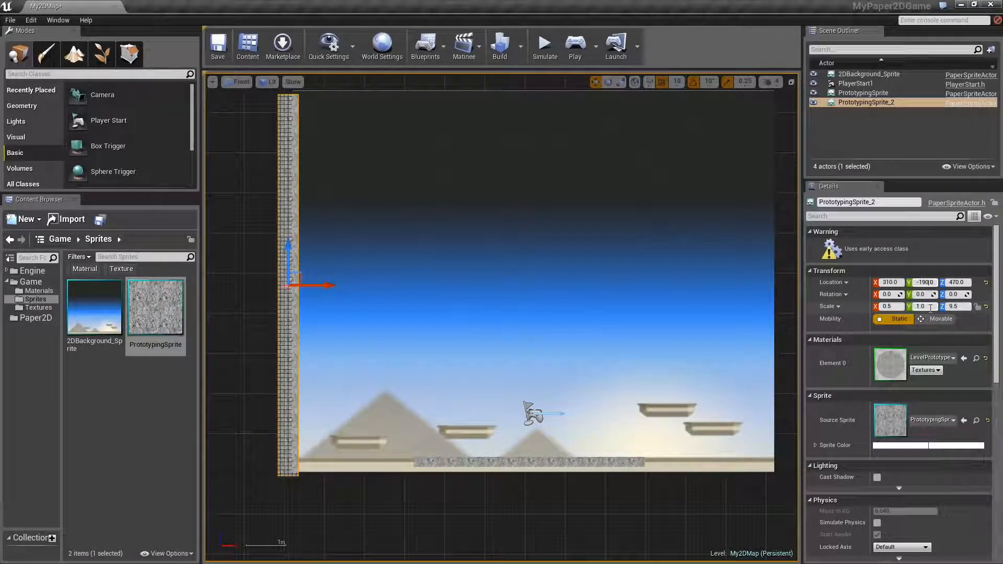
pyautogui.click(926, 282)
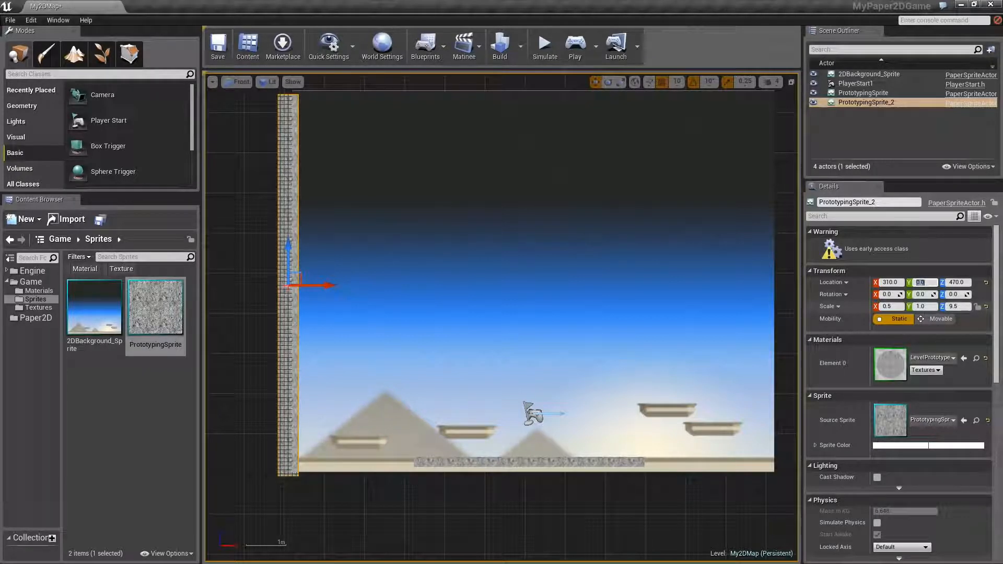
# Duplicate the left wall and move the copy across to X 1530 to form the right wall
pyautogui.click(328, 286)
pyautogui.click(294, 286)
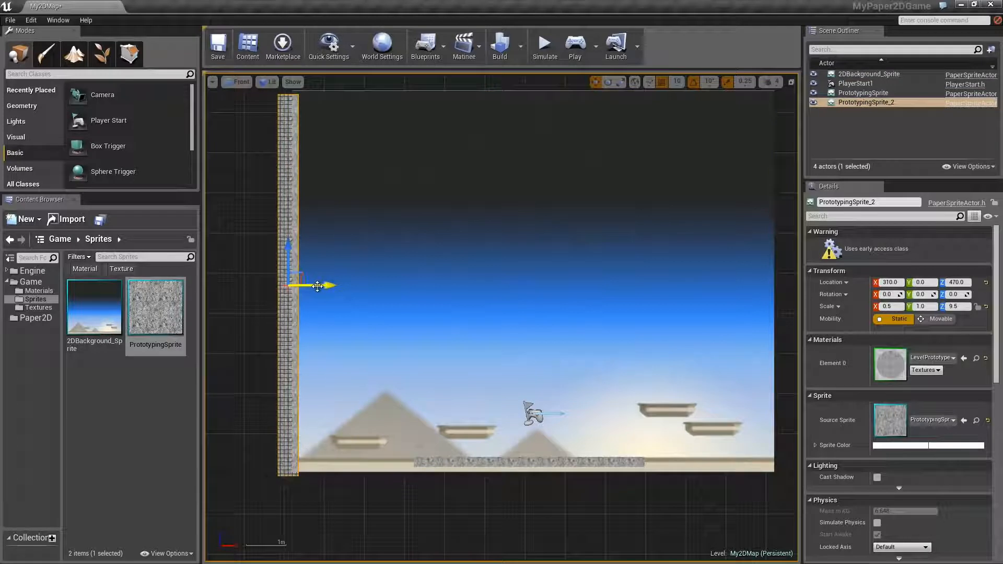
pyautogui.keyDown('alt'); pyautogui.moveTo(321, 284); pyautogui.dragTo(807, 285); pyautogui.keyUp('alt')
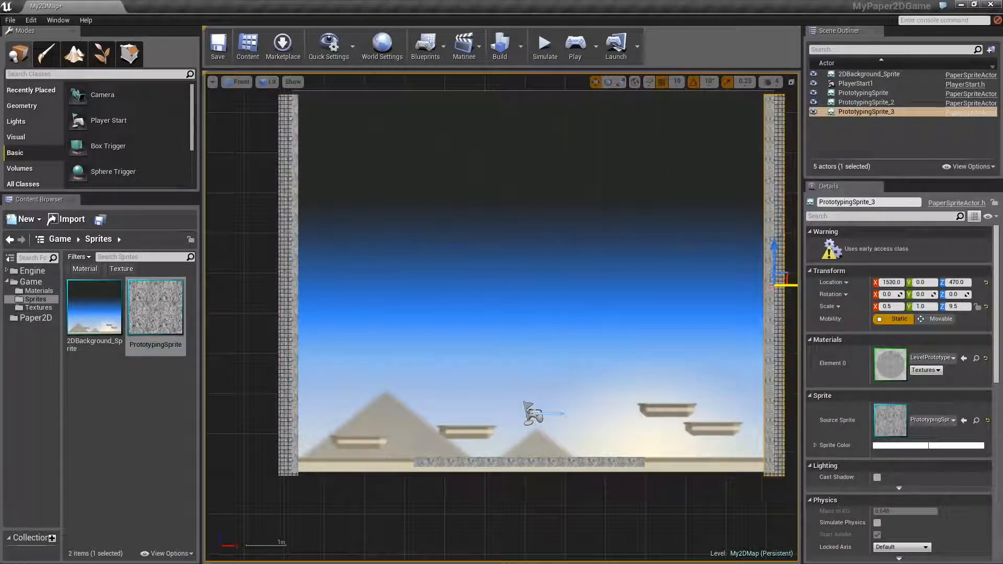
# Stretch the ground sprite horizontally to an X scale of about 12.25 to span between the walls
pyautogui.click(522, 464)
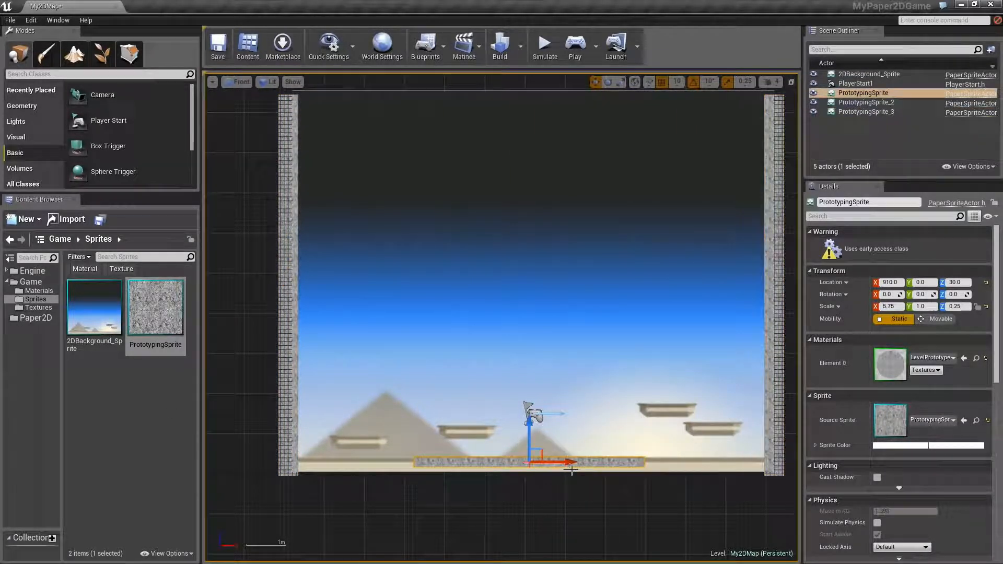
pyautogui.press('r')
pyautogui.moveTo(569, 462); pyautogui.dragTo(742, 462)
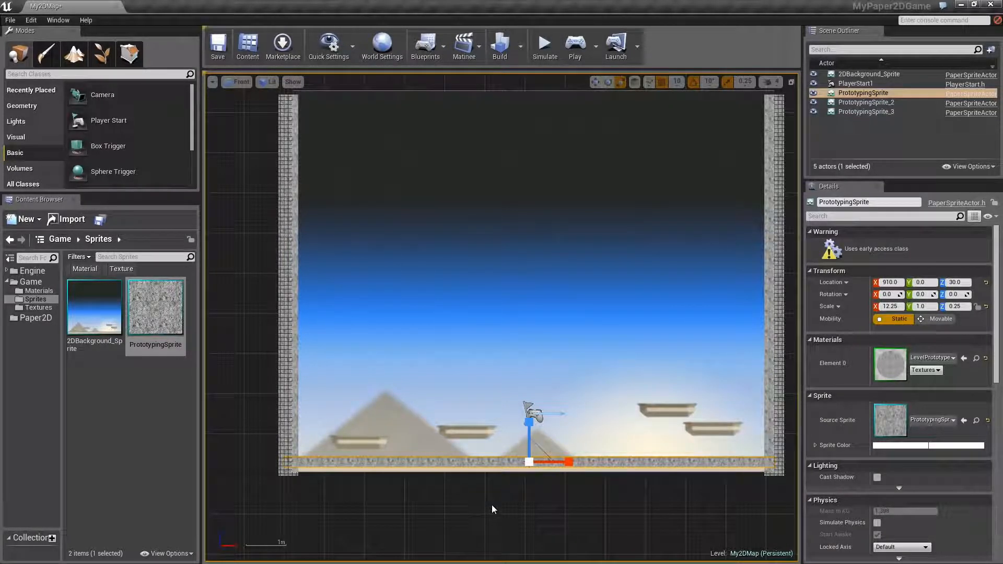
# Lower the ground sprite to a Z location of 10
pyautogui.press('w')
pyautogui.moveTo(657, 405); pyautogui.dragTo(601, 370, button='right')
pyautogui.moveTo(486, 394); pyautogui.dragTo(486, 401)
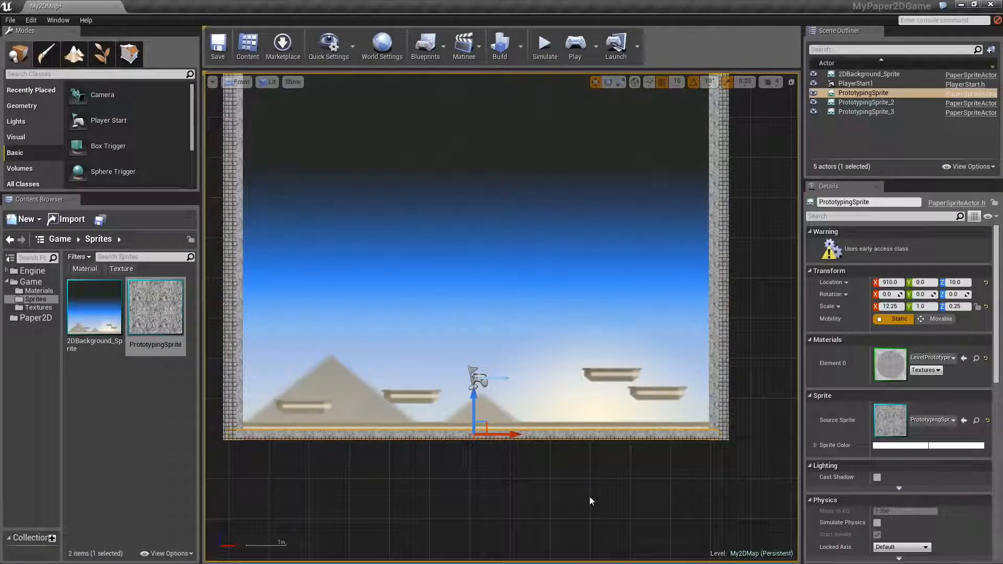